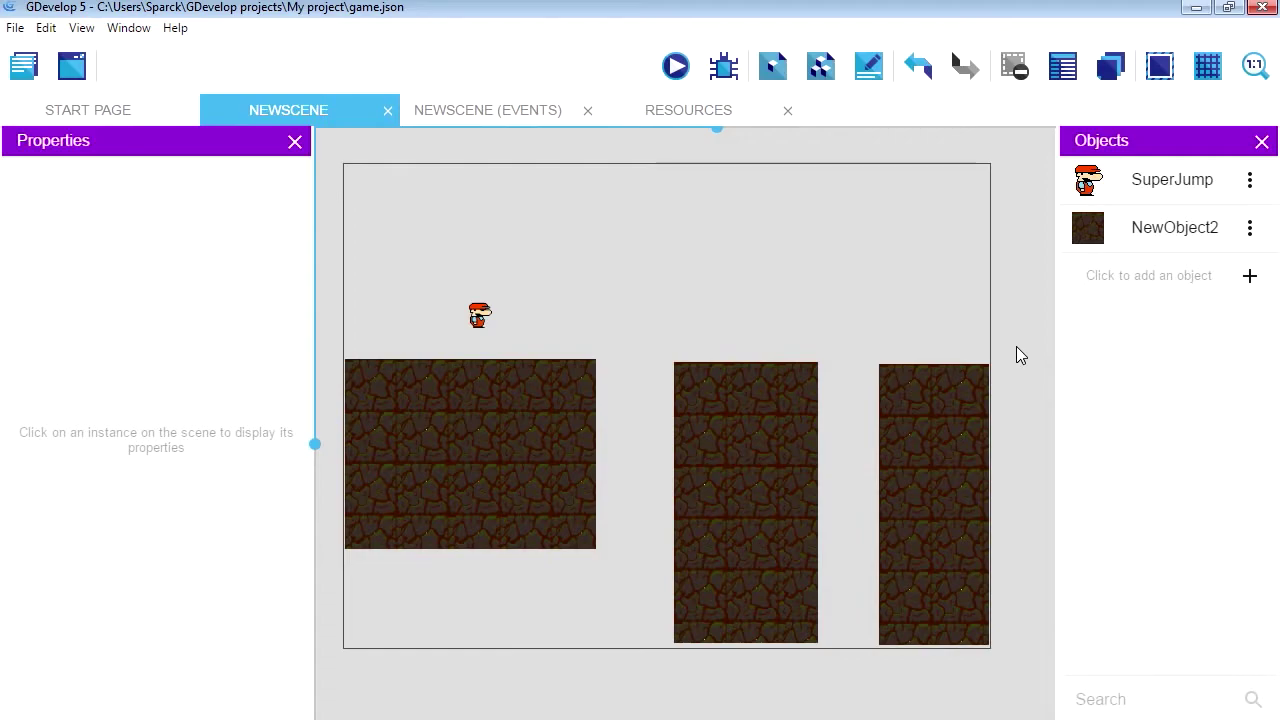
Step: Preview the scene in a maximized window and test the character's running and jumping across the stone platforms
click(707, 62)
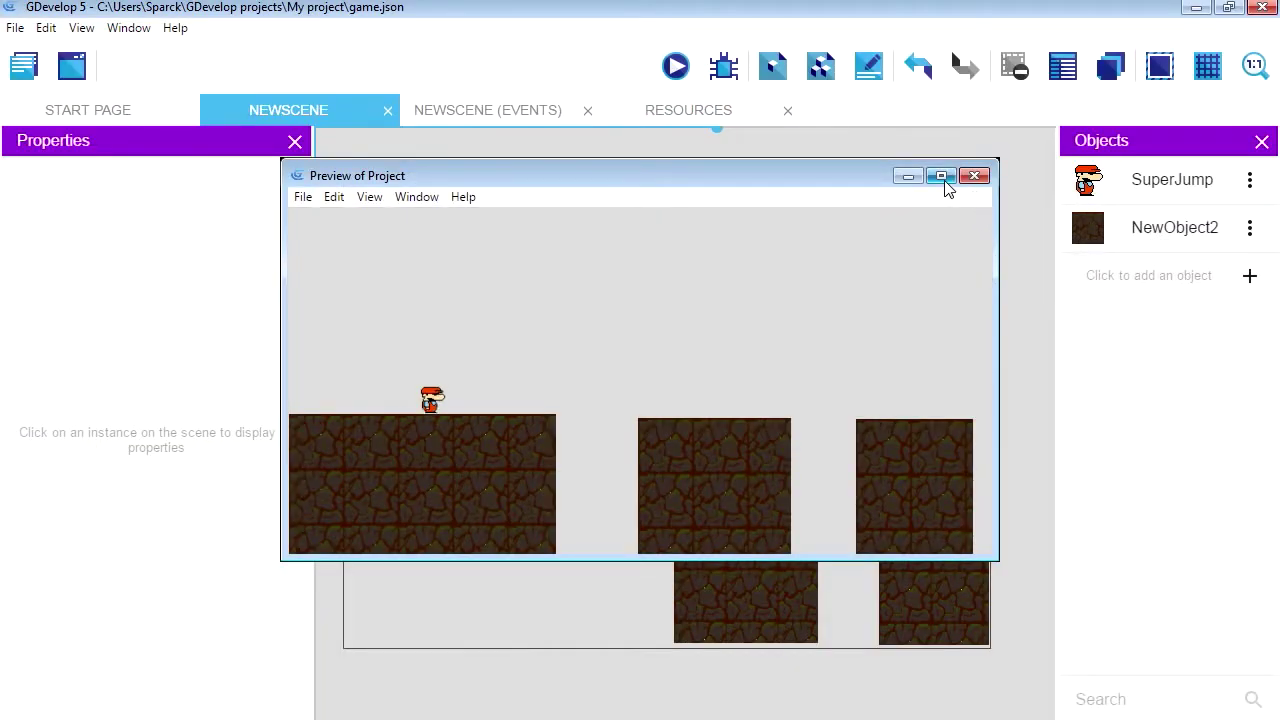
click(941, 176)
key(Right)
key(space)
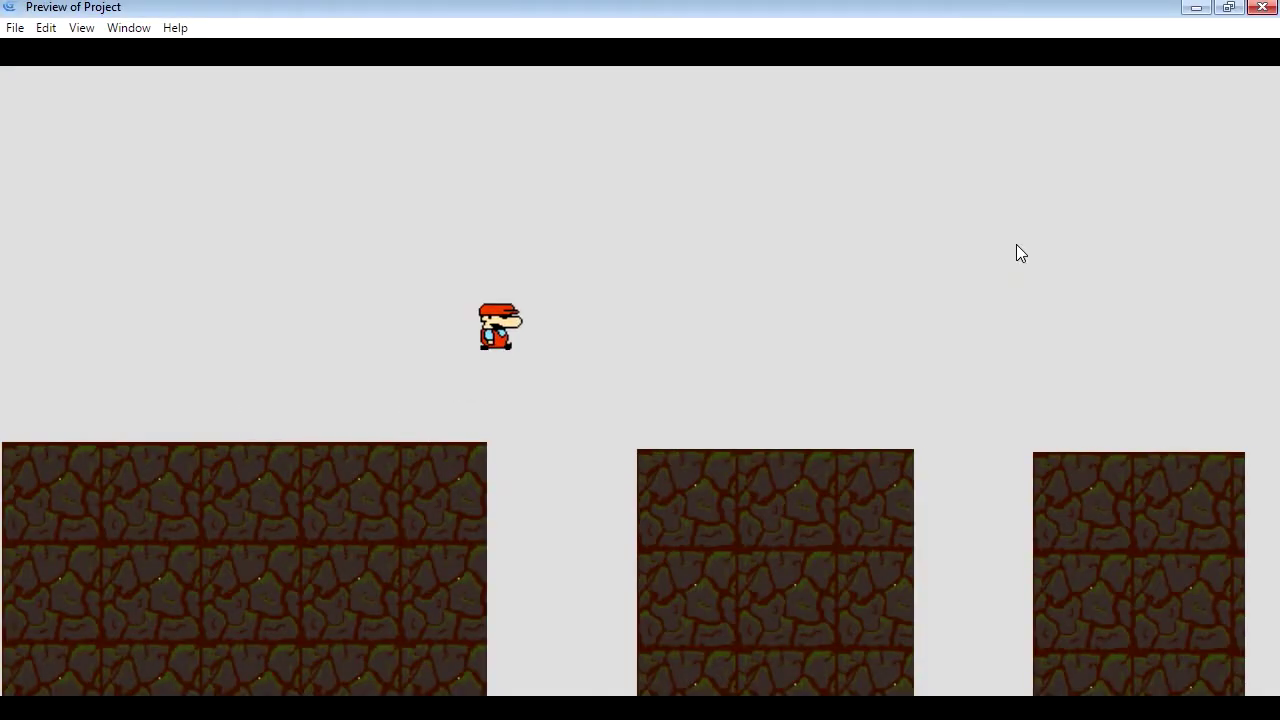
key(space)
key(Left)
key(Left)
key(Up)
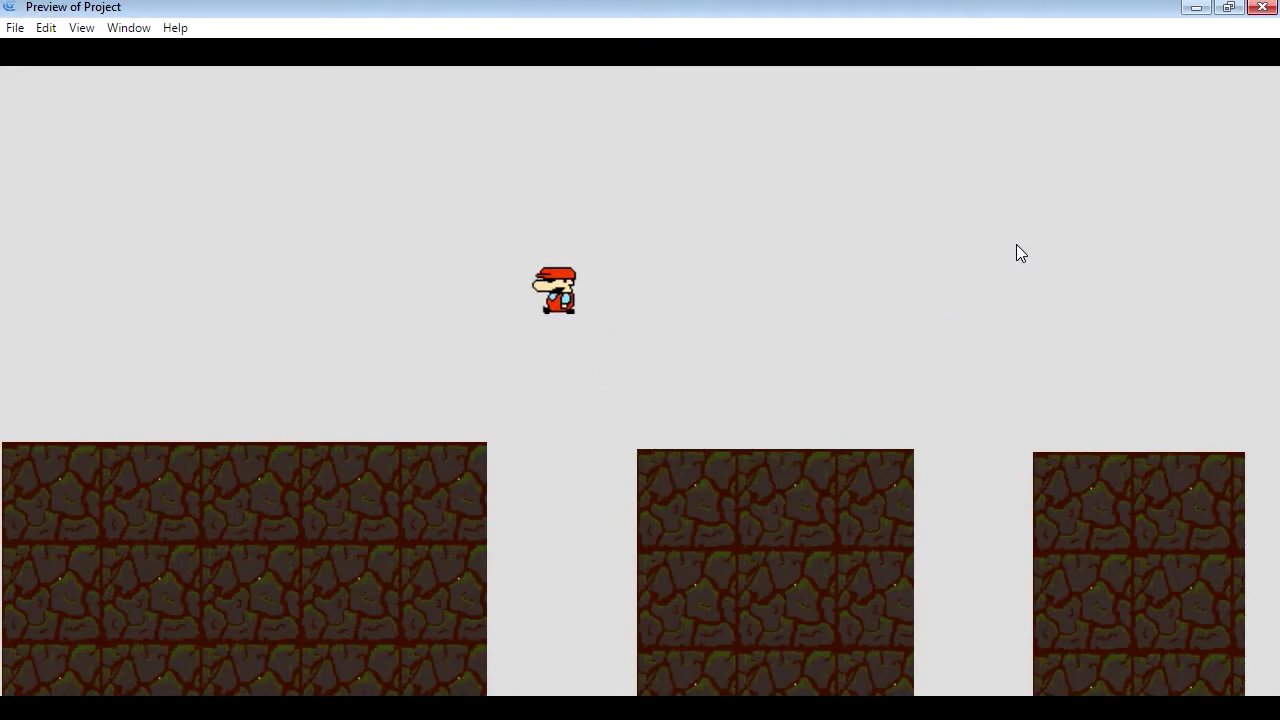
key(Right)
key(Up)
key(Up)
key(Left)
key(Up)
key(Right)
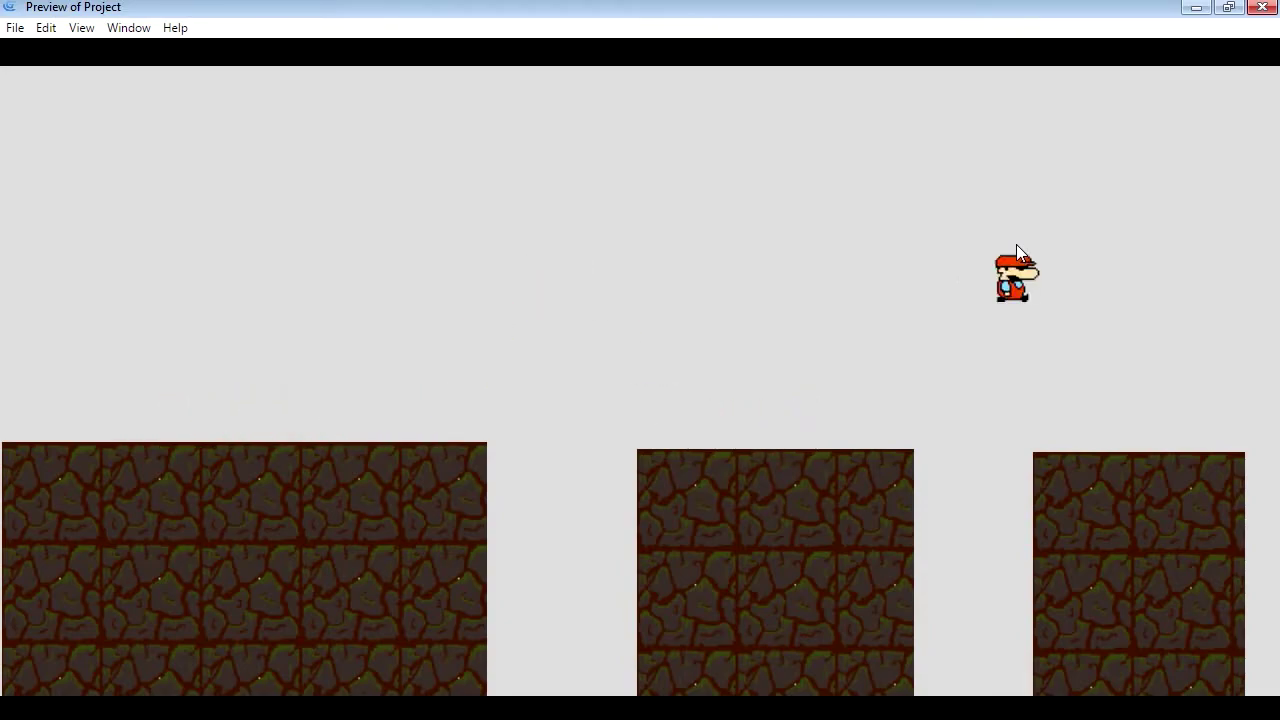
key(Left)
key(Up)
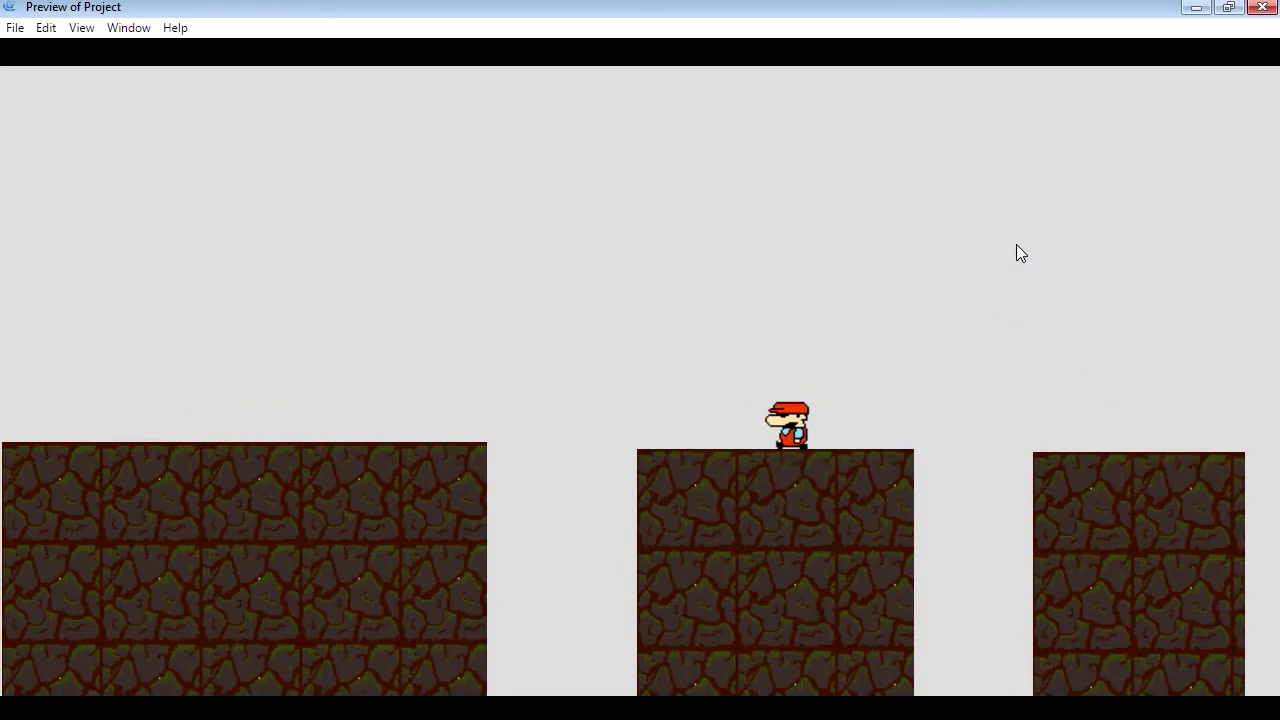
key(space)
key(Right)
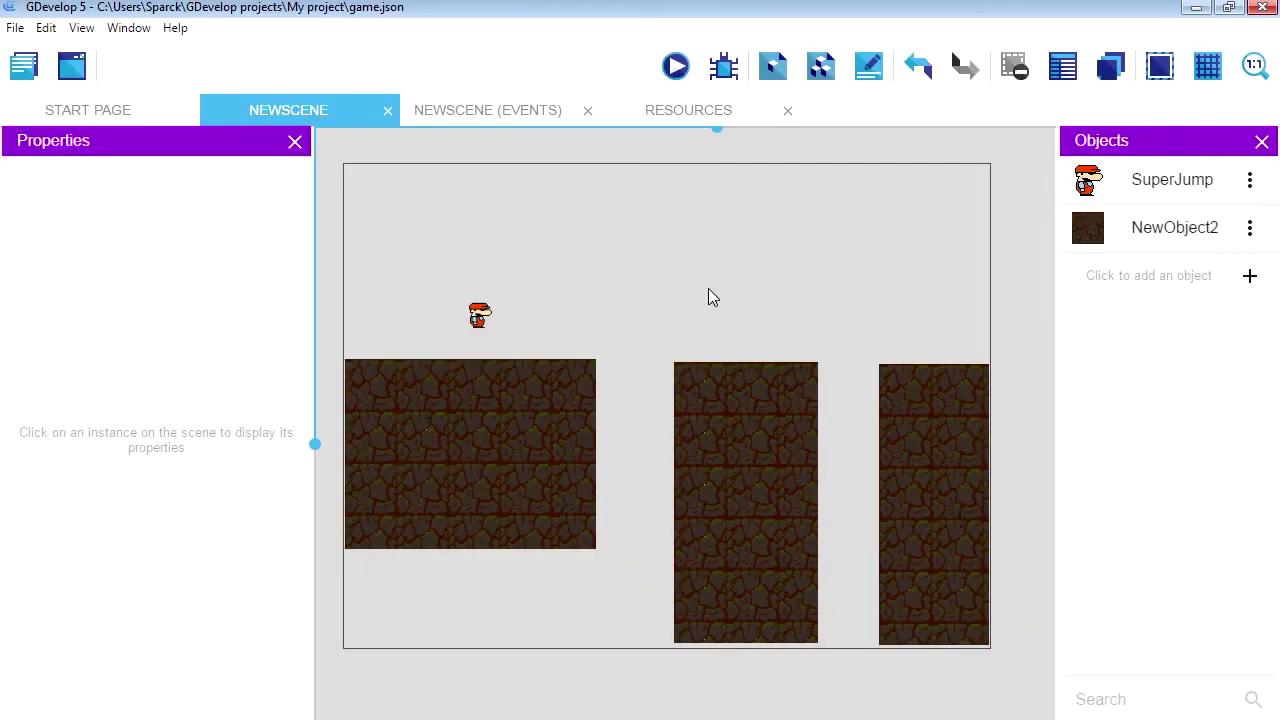
Step: Switch to Adobe Audition, stop the trial voice recording and delete the entire take
mouse_move(417, 719)
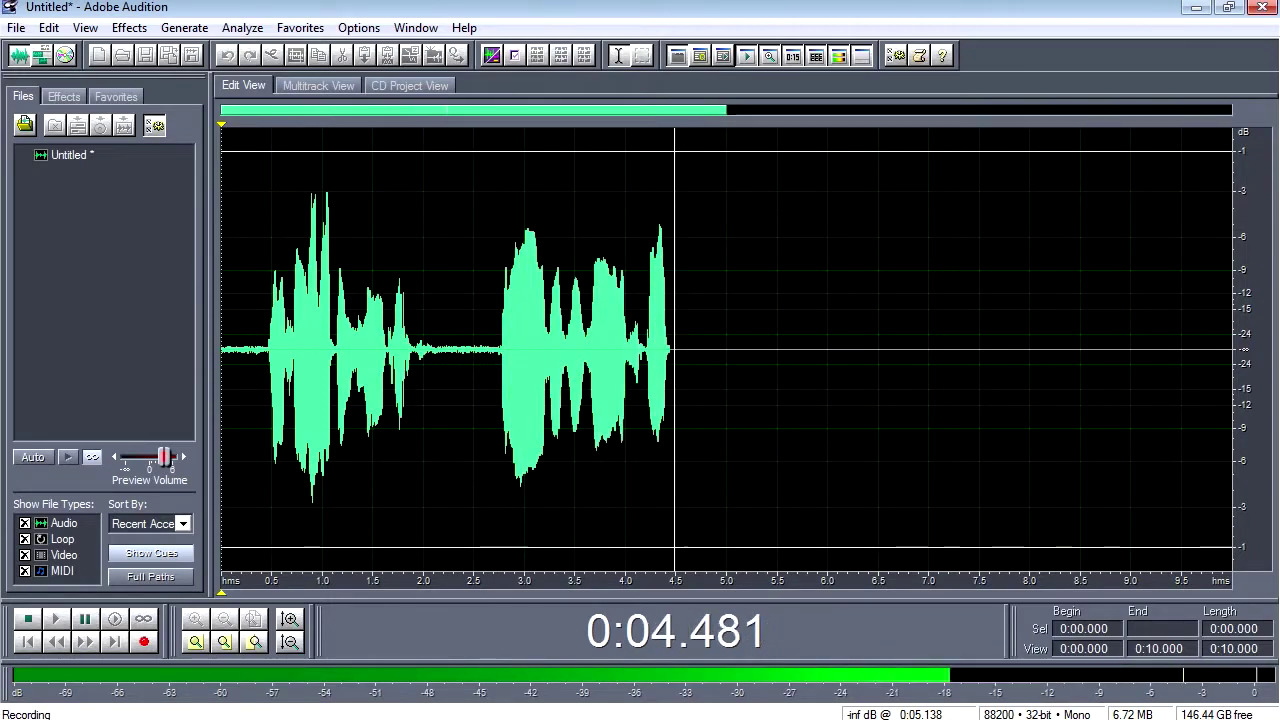
key(space)
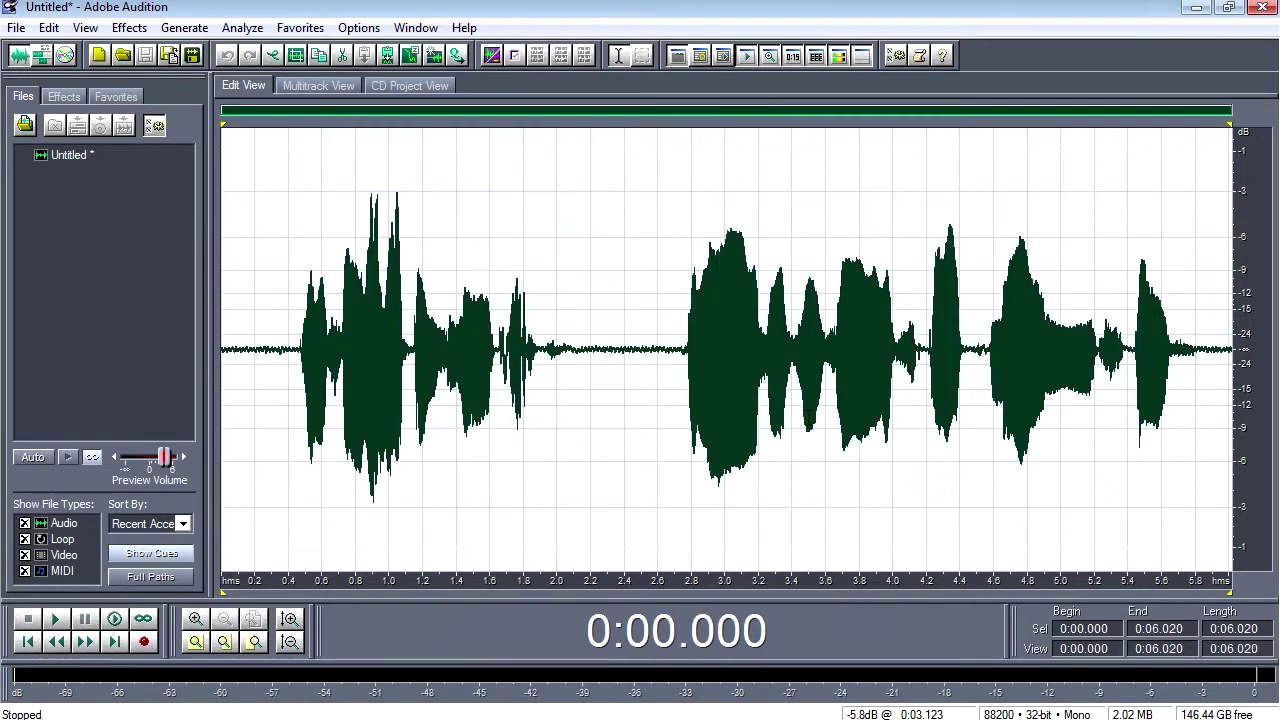
click(688, 352)
key(space)
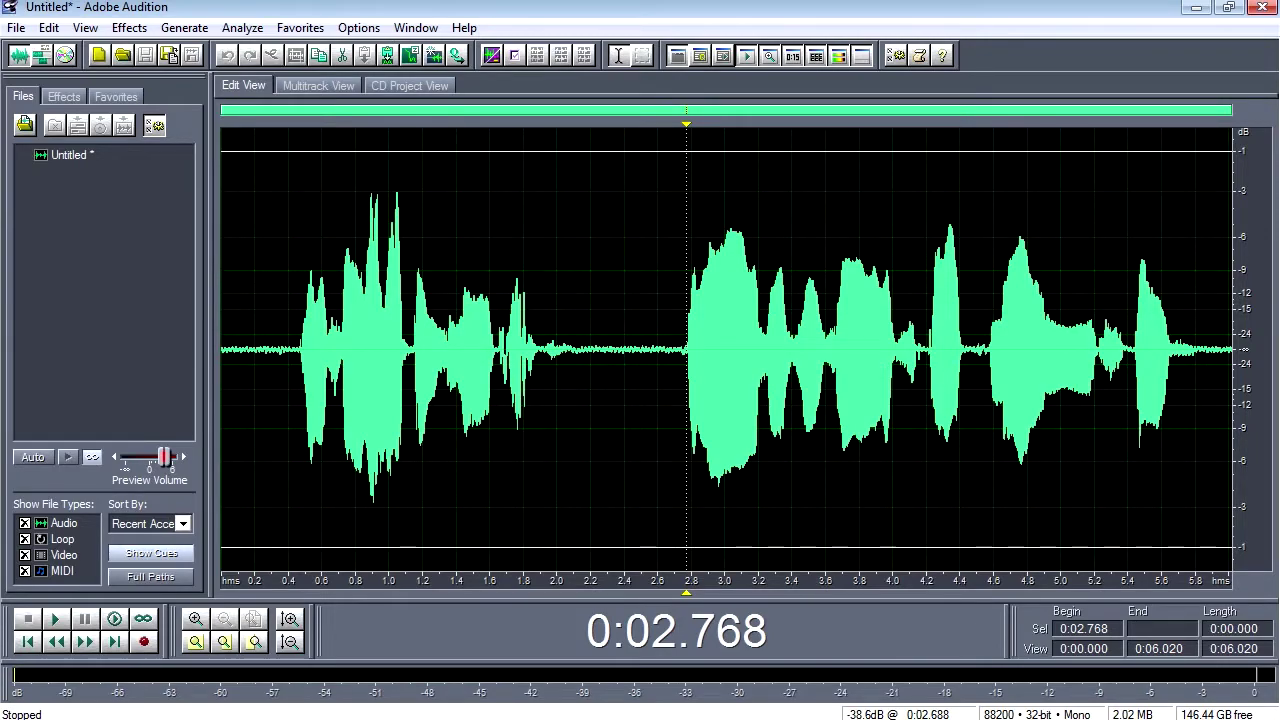
click(613, 355)
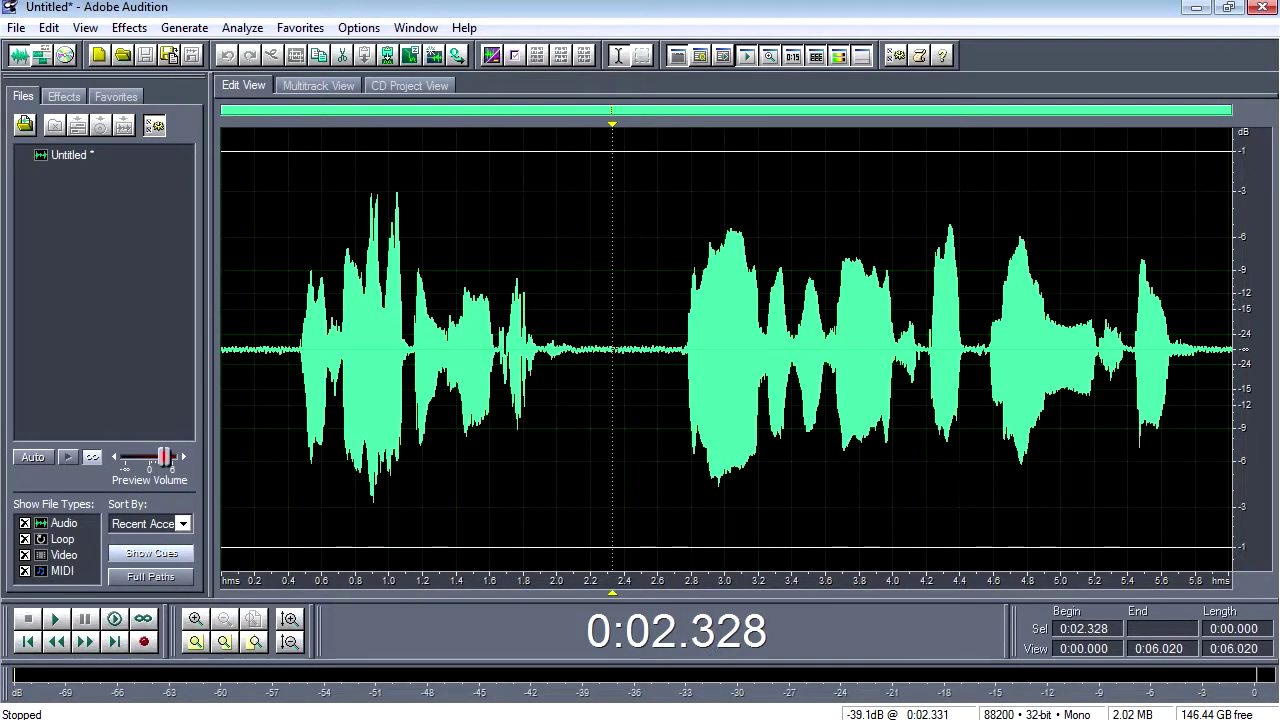
key(ctrl+a)
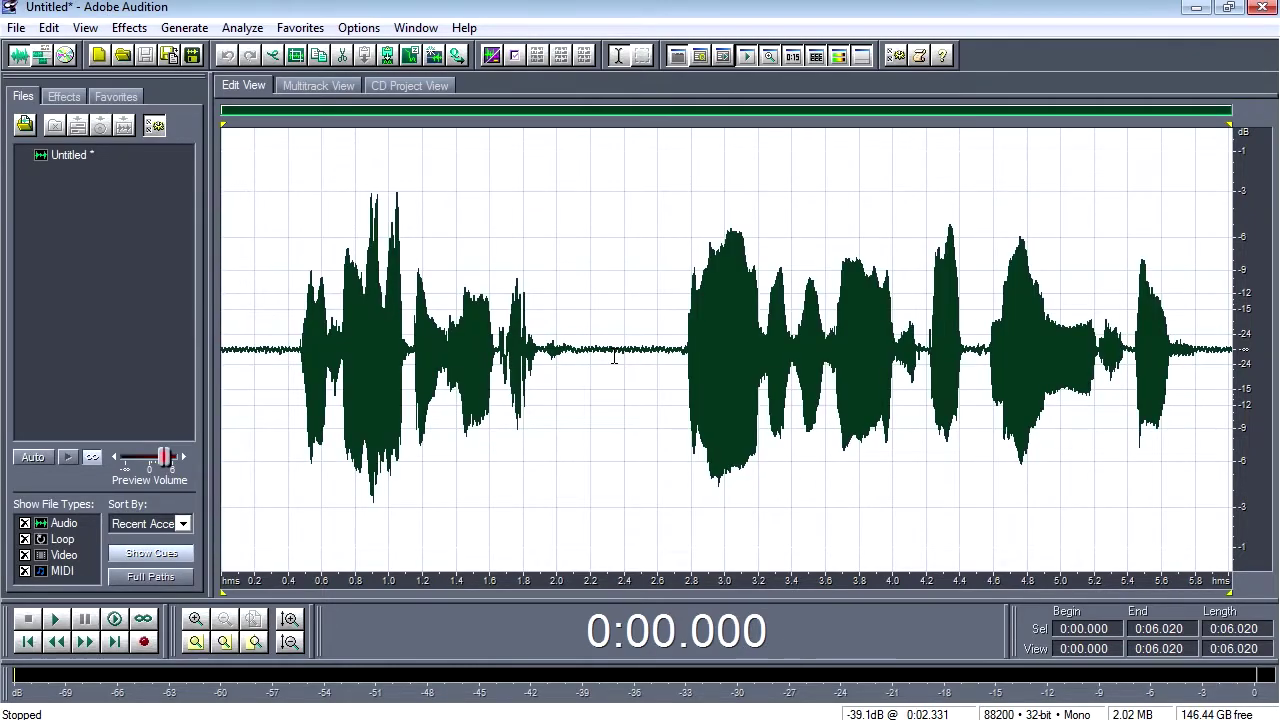
key(Delete)
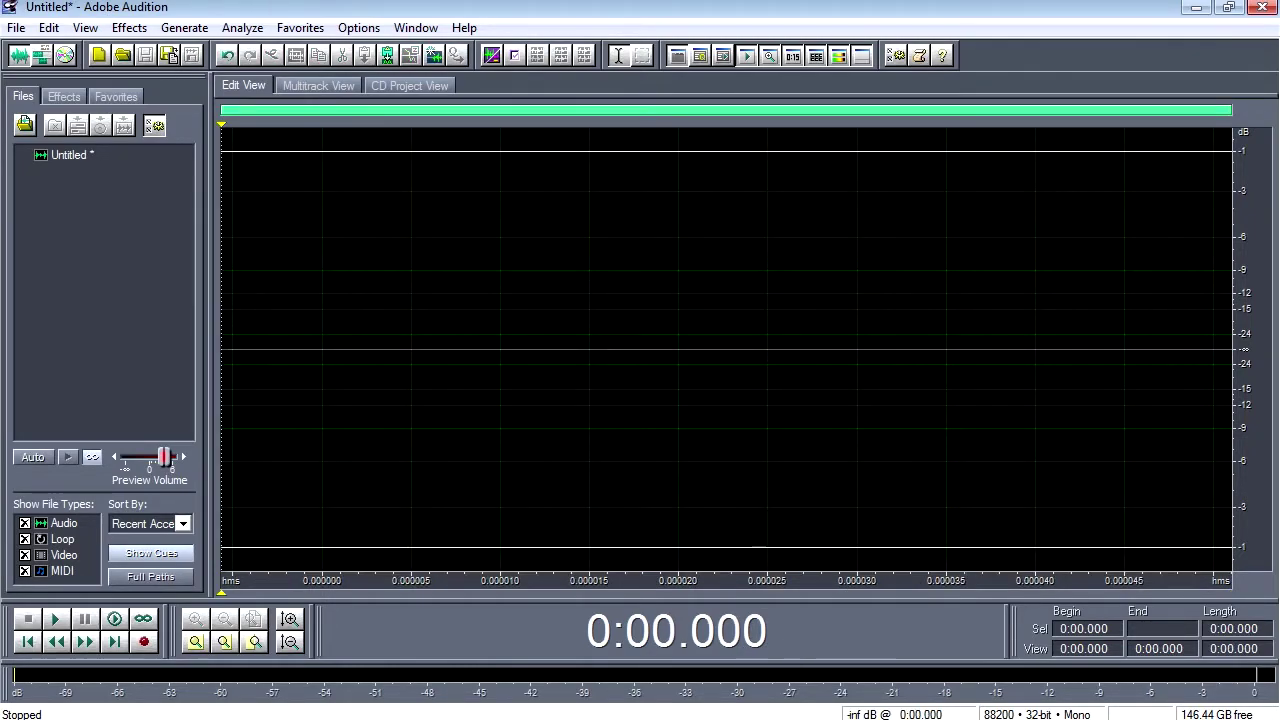
Step: Record a new take of about 3.65 s containing one short vocal jump sound and play it back
click(143, 643)
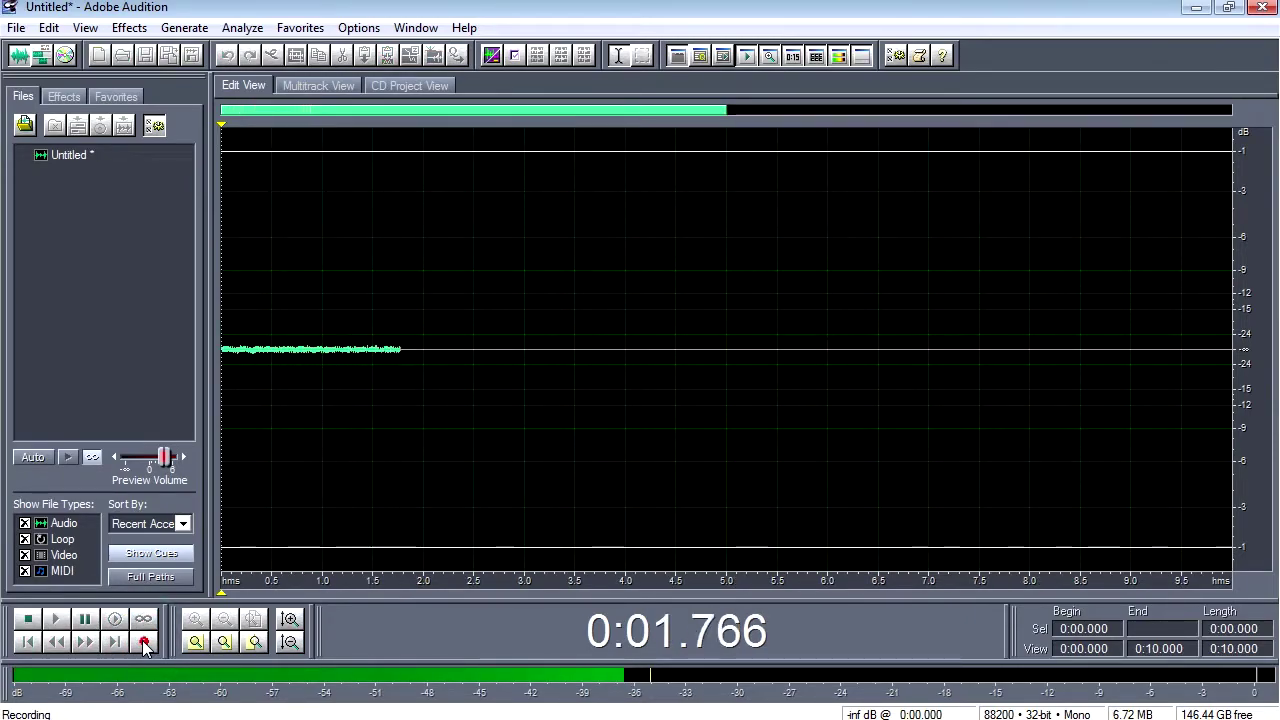
click(143, 643)
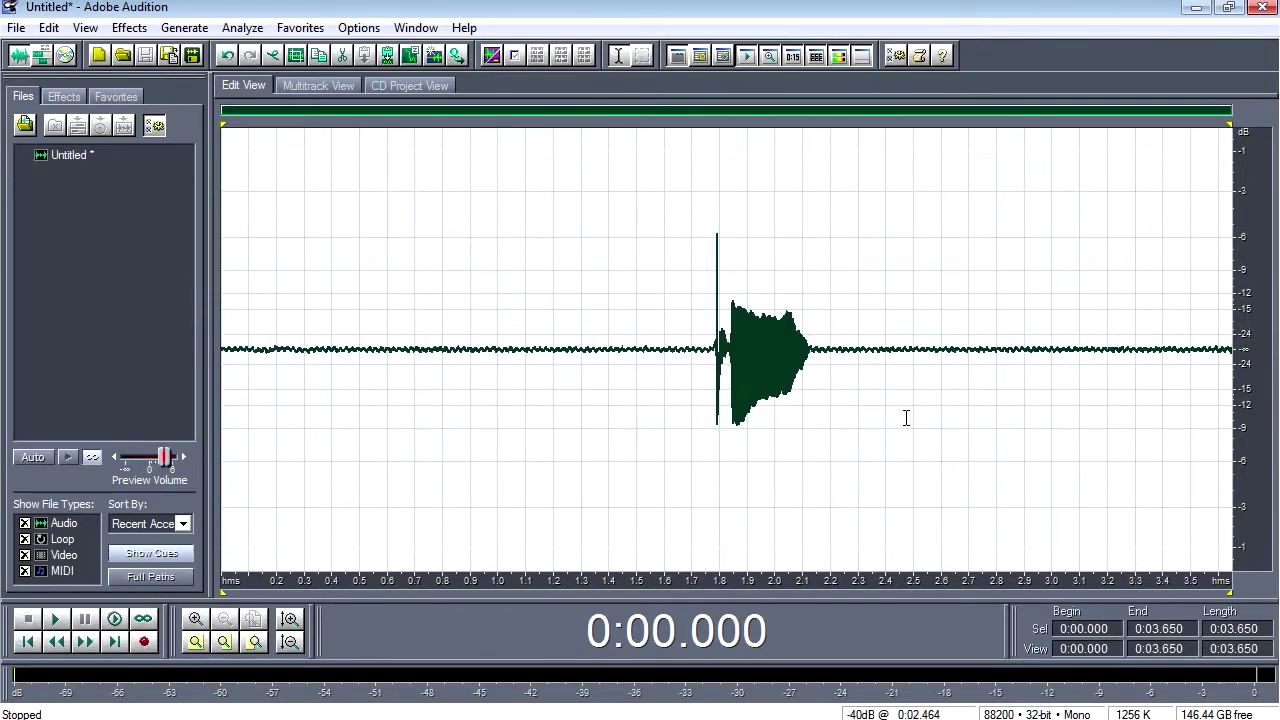
click(980, 366)
click(719, 350)
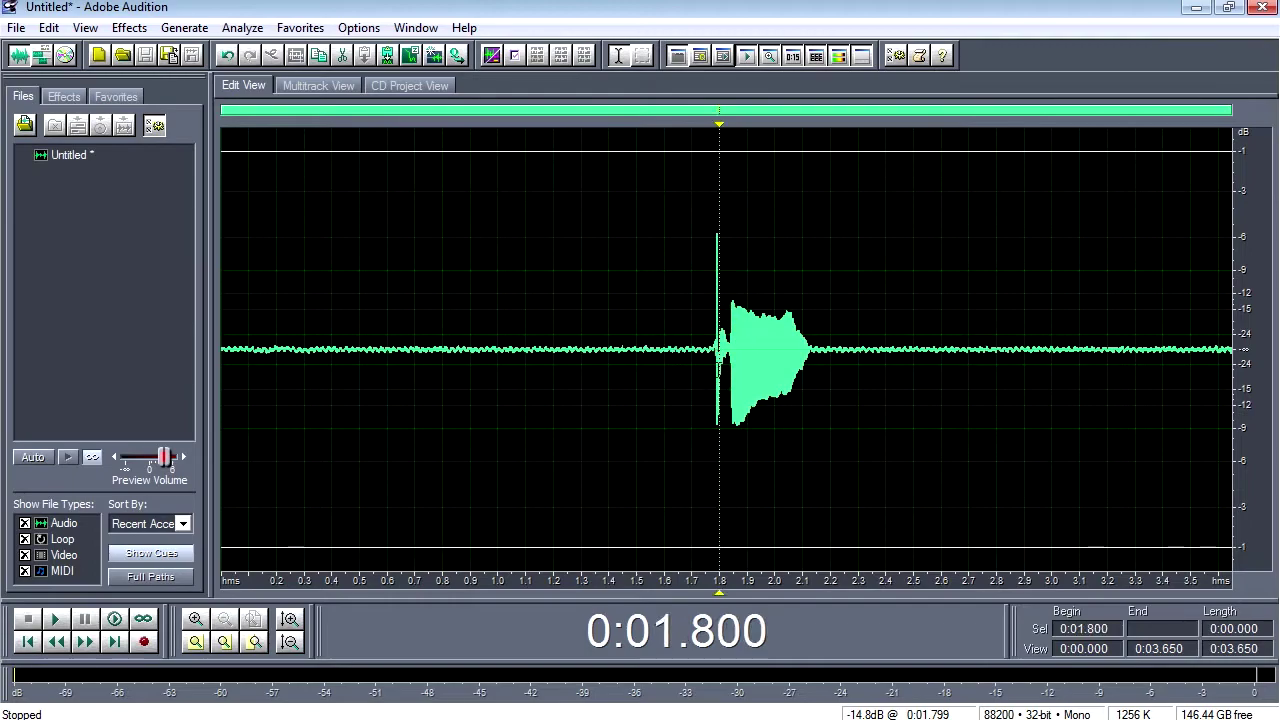
key(space)
key(space)
Step: Silence the noise before the sound by normalizing the first 1.779 s of the recording to 0%
drag(704, 349, 805, 349)
click(692, 348)
drag(714, 346, 80, 348)
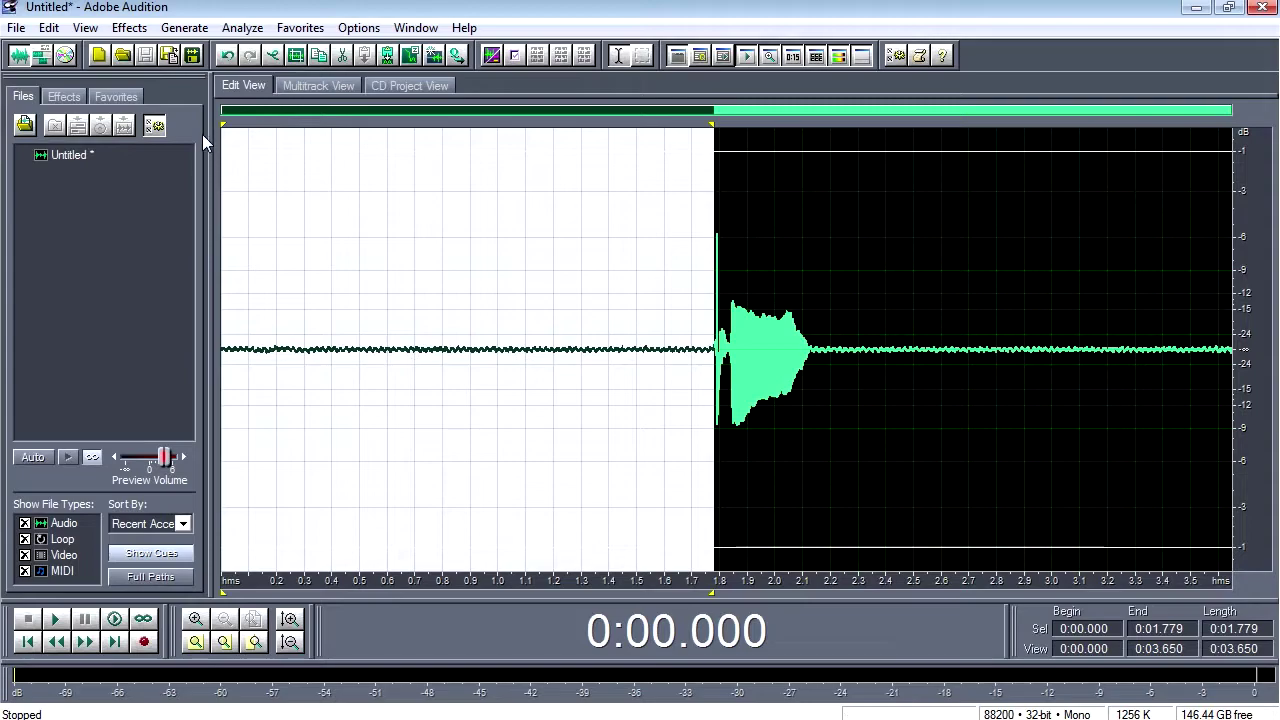
click(129, 27)
mouse_move(215, 122)
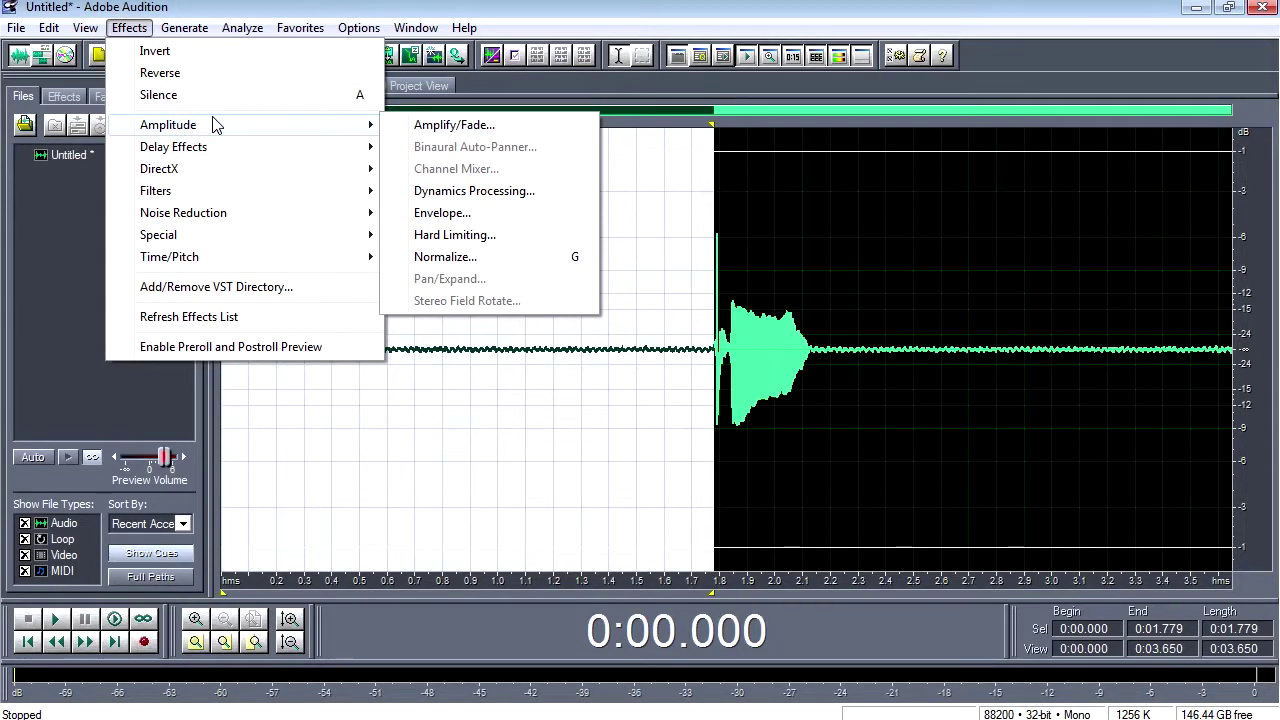
click(472, 257)
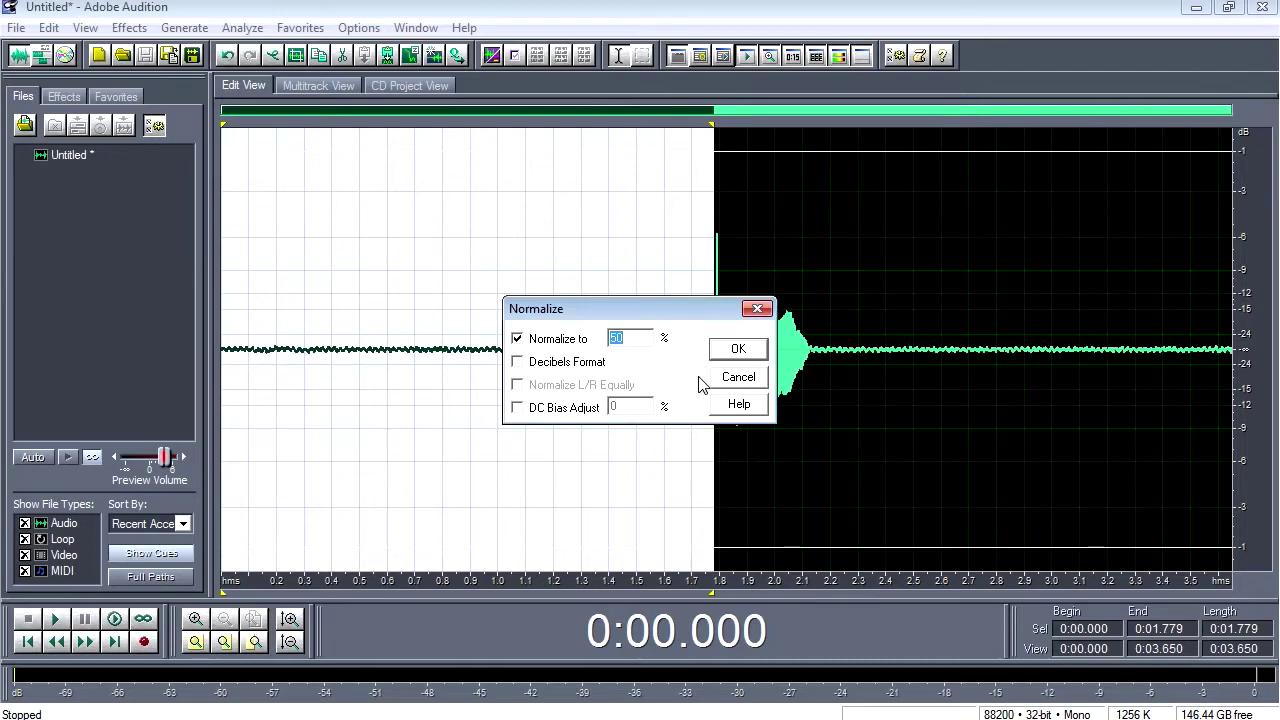
click(743, 349)
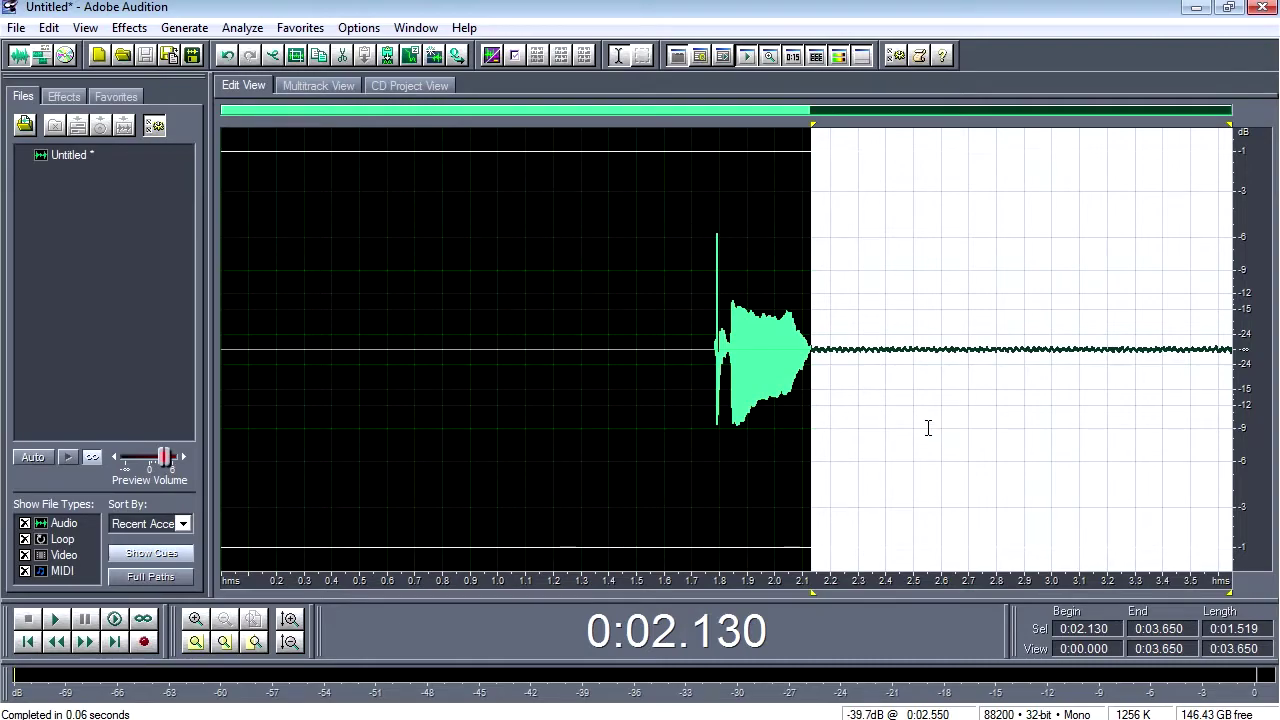
Step: Normalize the noise after the sound, from 2.130 s to the end, to 0% and play back the cleaned clip
key(F2)
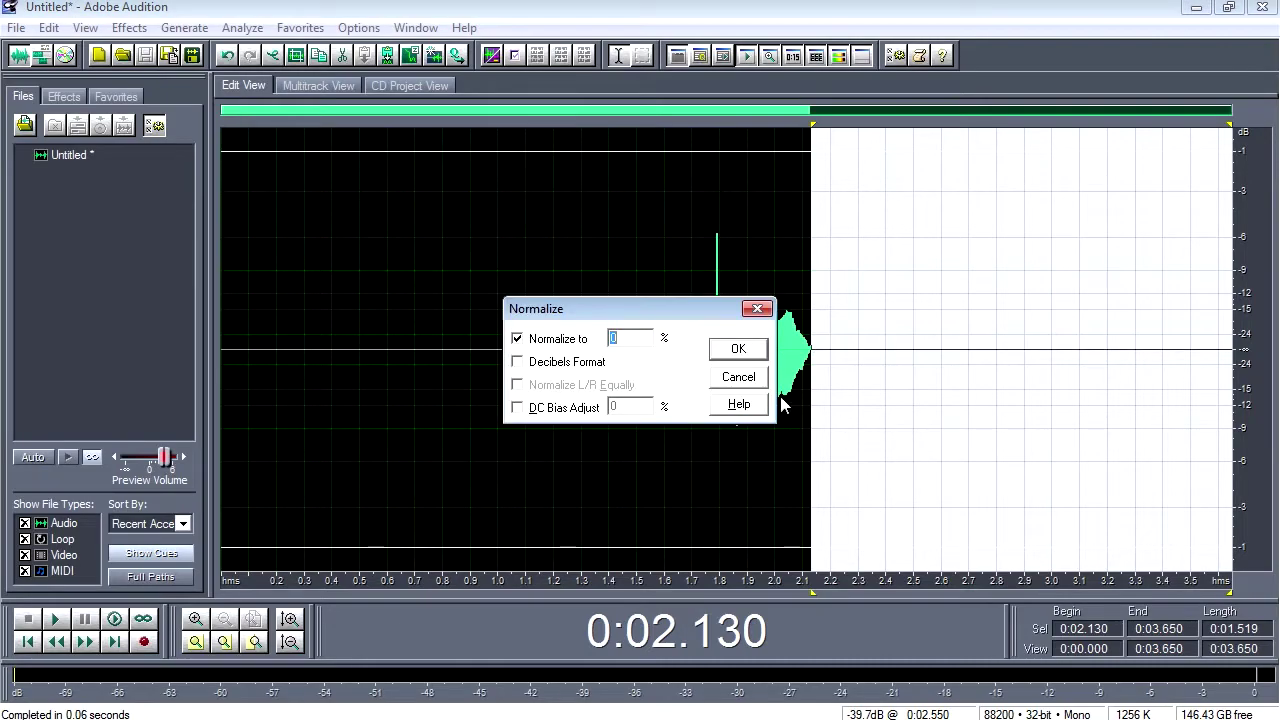
drag(649, 313, 976, 199)
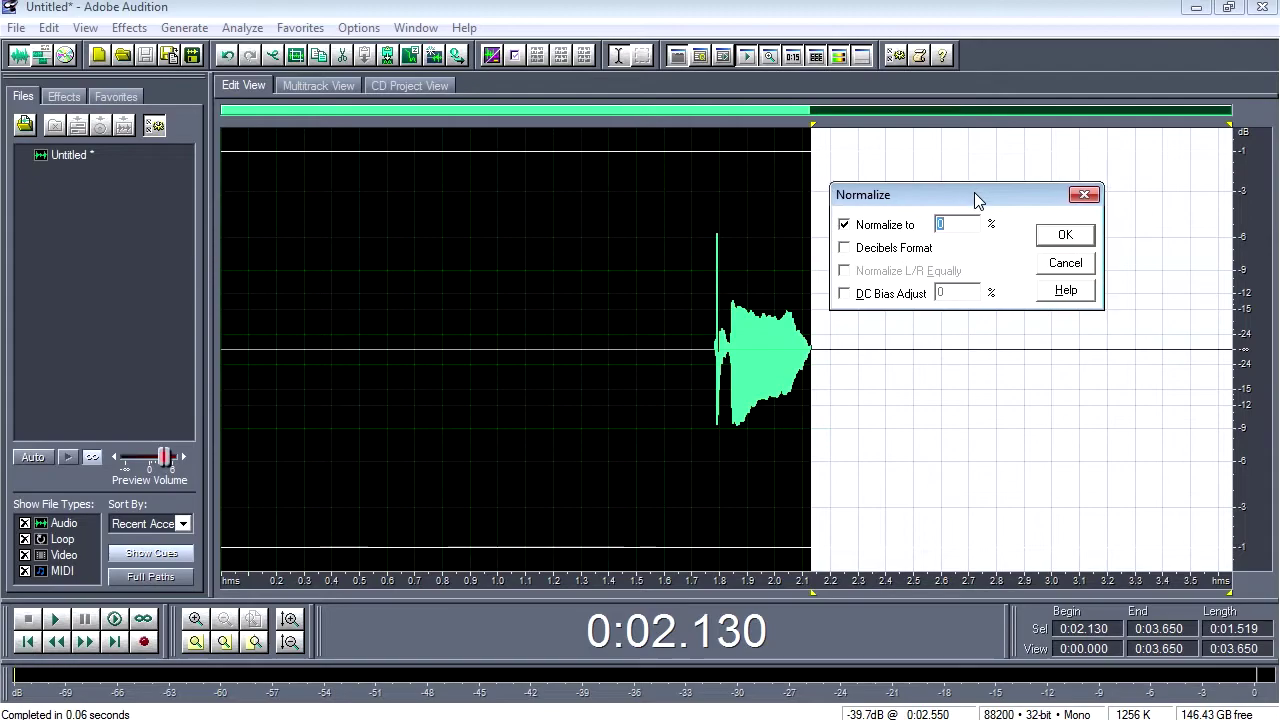
click(1066, 240)
click(888, 364)
click(705, 330)
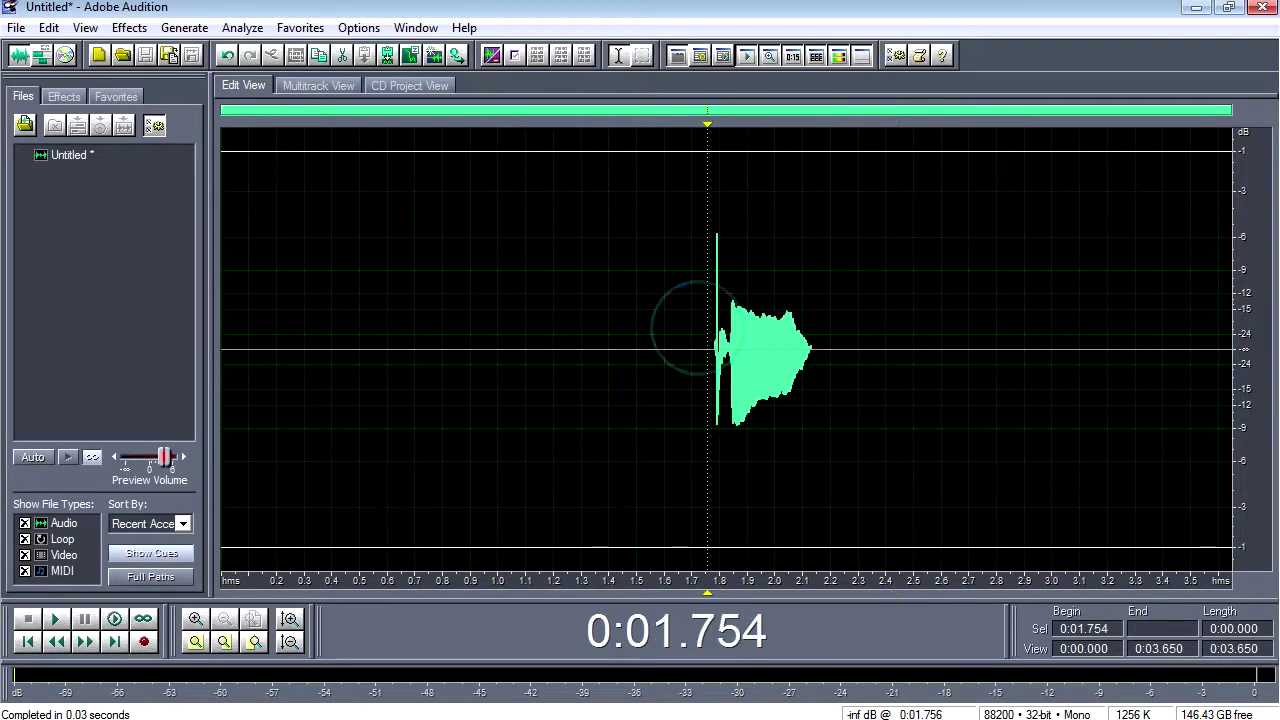
key(space)
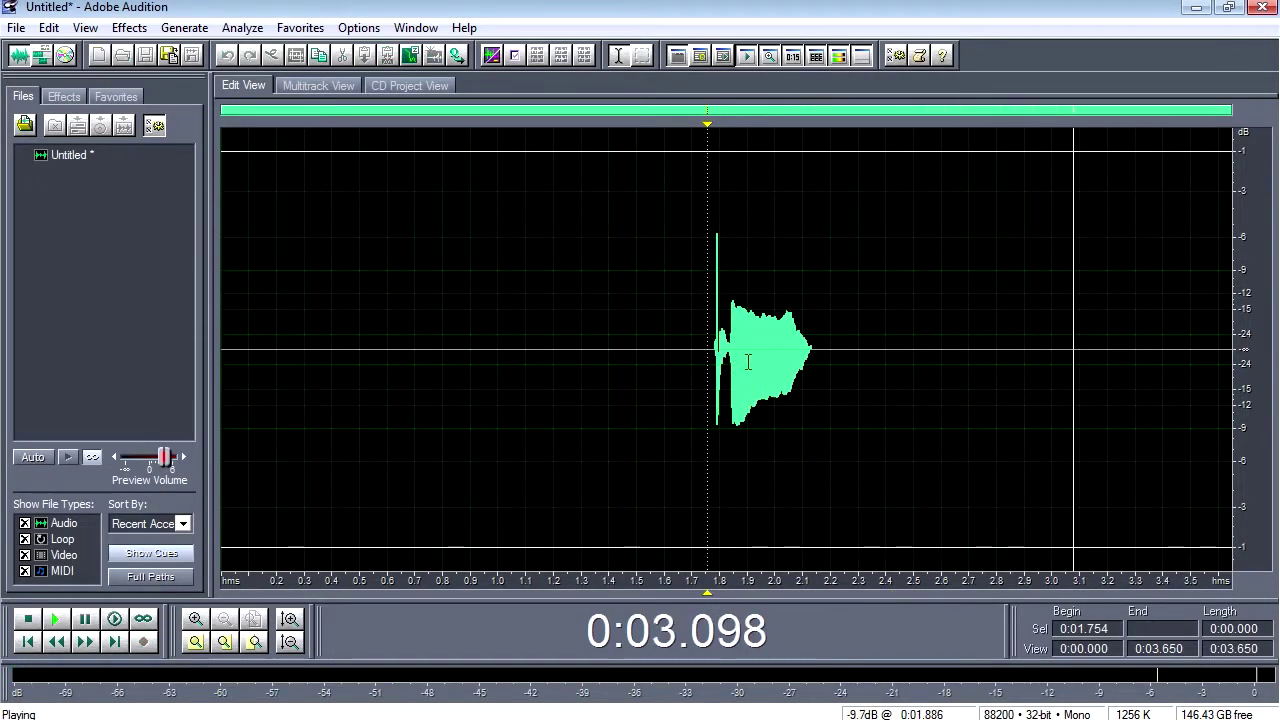
key(space)
drag(704, 338, 830, 367)
click(830, 367)
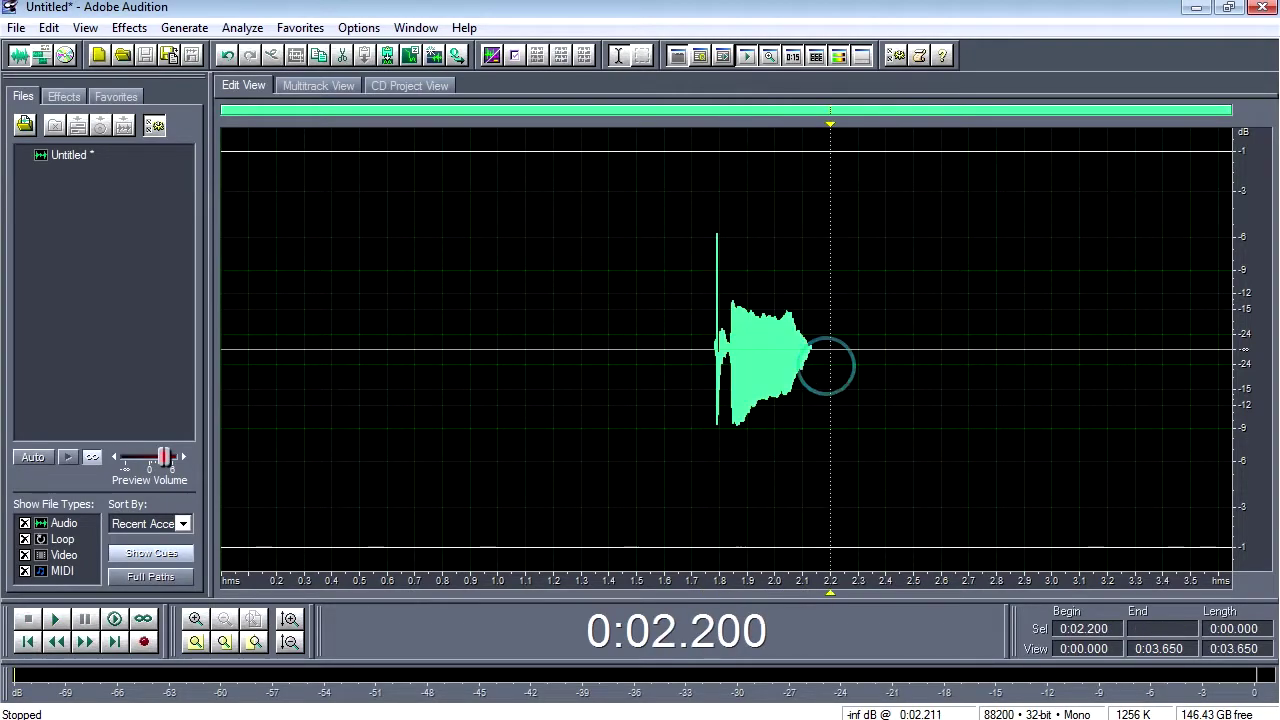
click(129, 27)
mouse_move(219, 242)
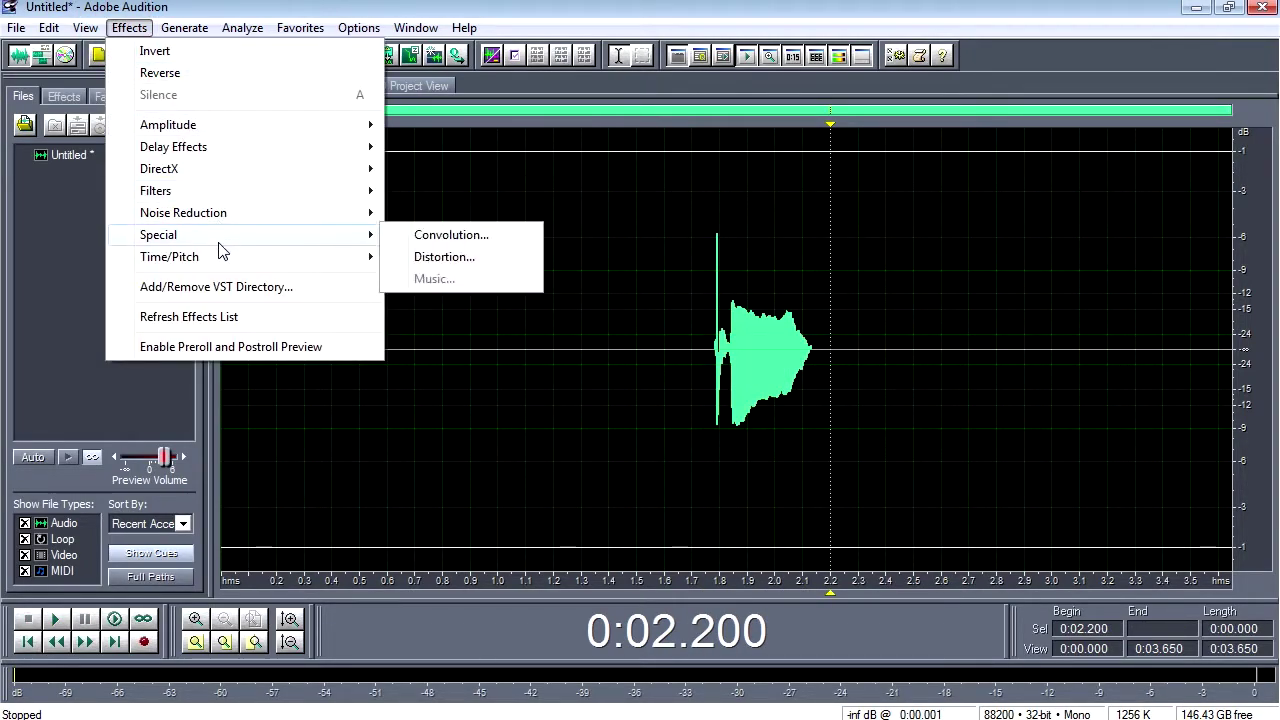
mouse_move(237, 199)
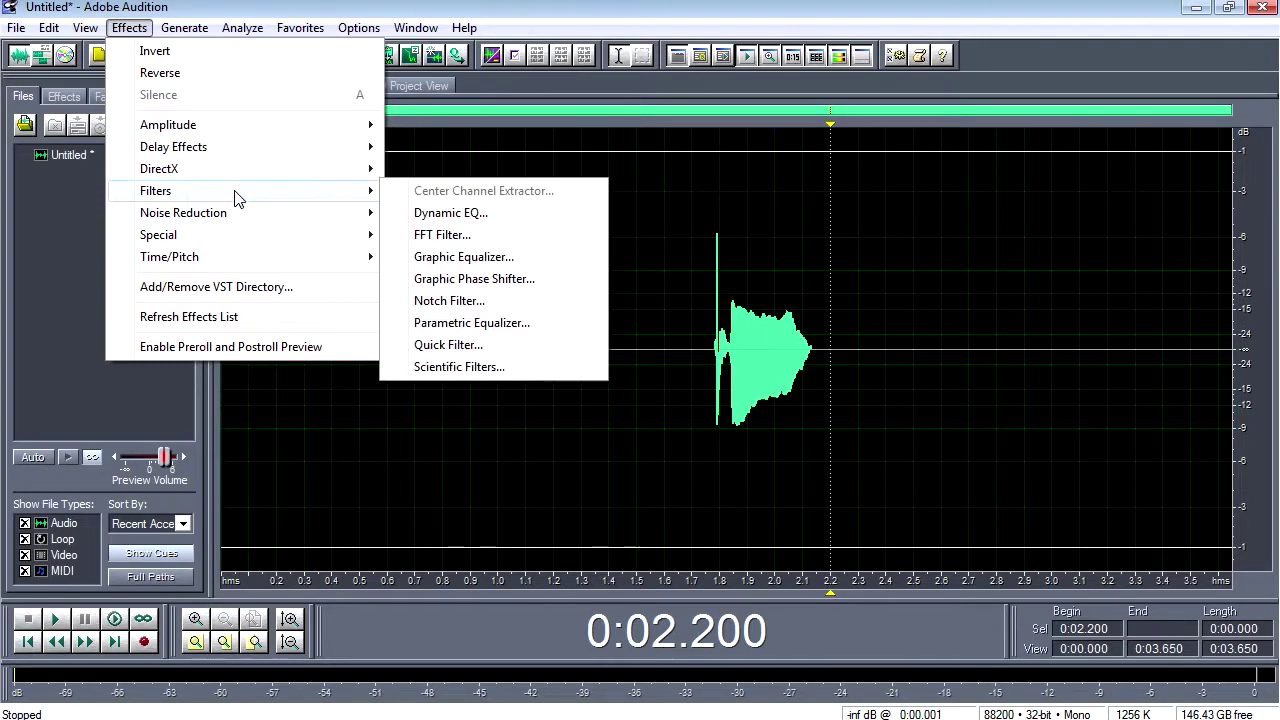
mouse_move(300, 257)
click(483, 280)
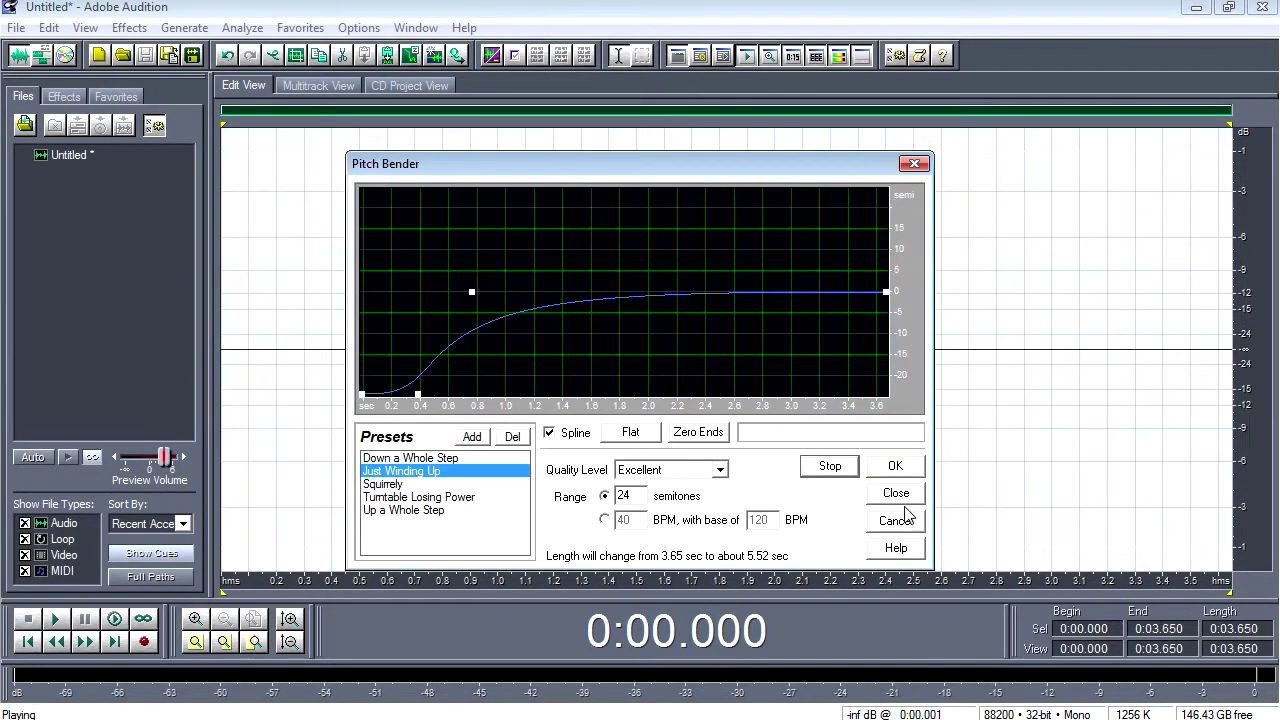
click(905, 516)
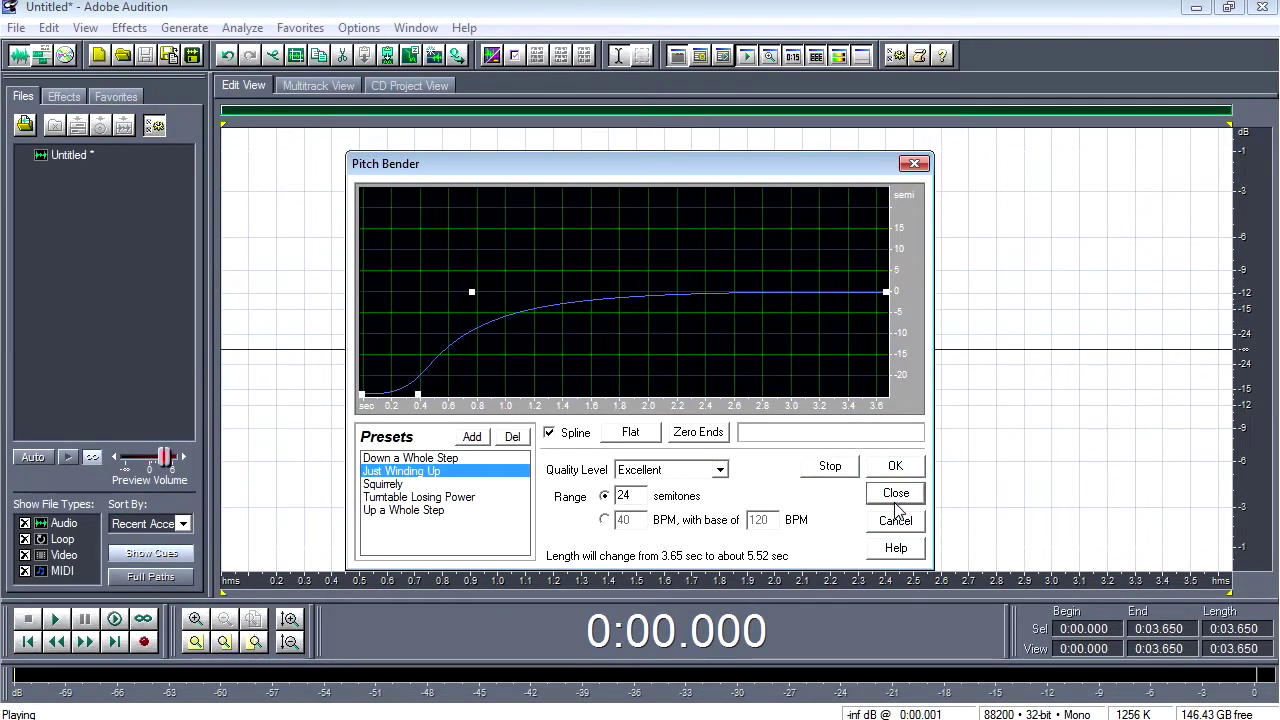
Step: Delete the silence before and after the jump sound, trimming the clip to 0.5 s
click(718, 400)
drag(709, 330, 5, 325)
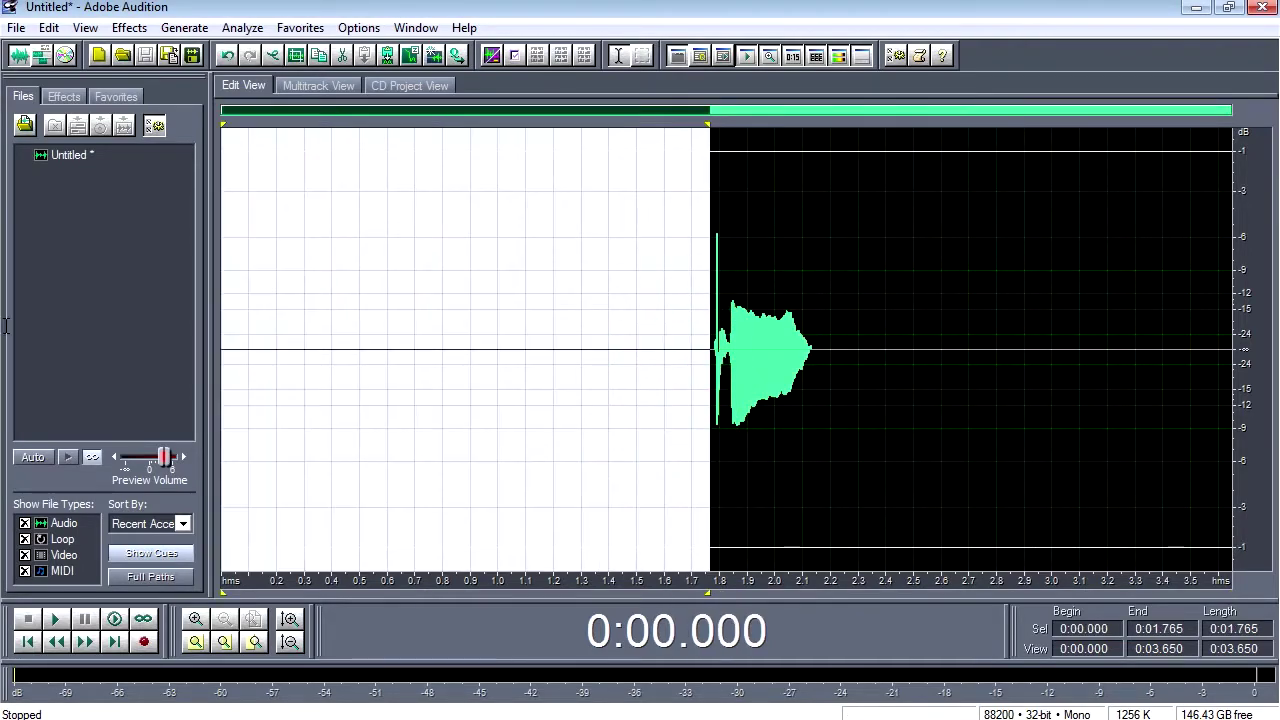
key(Delete)
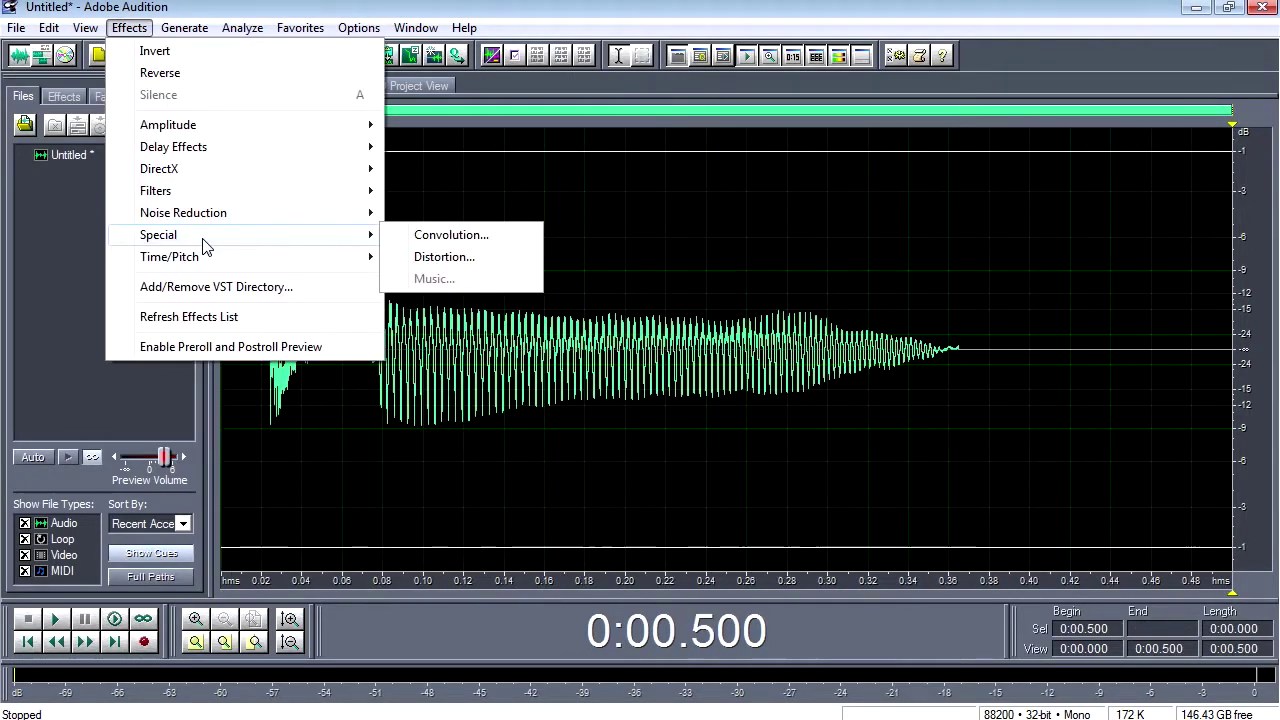
Step: Preview and apply a Pitch Bender effect from the Just Winding Up preset, moving the third curve point up and earlier
mouse_move(207, 262)
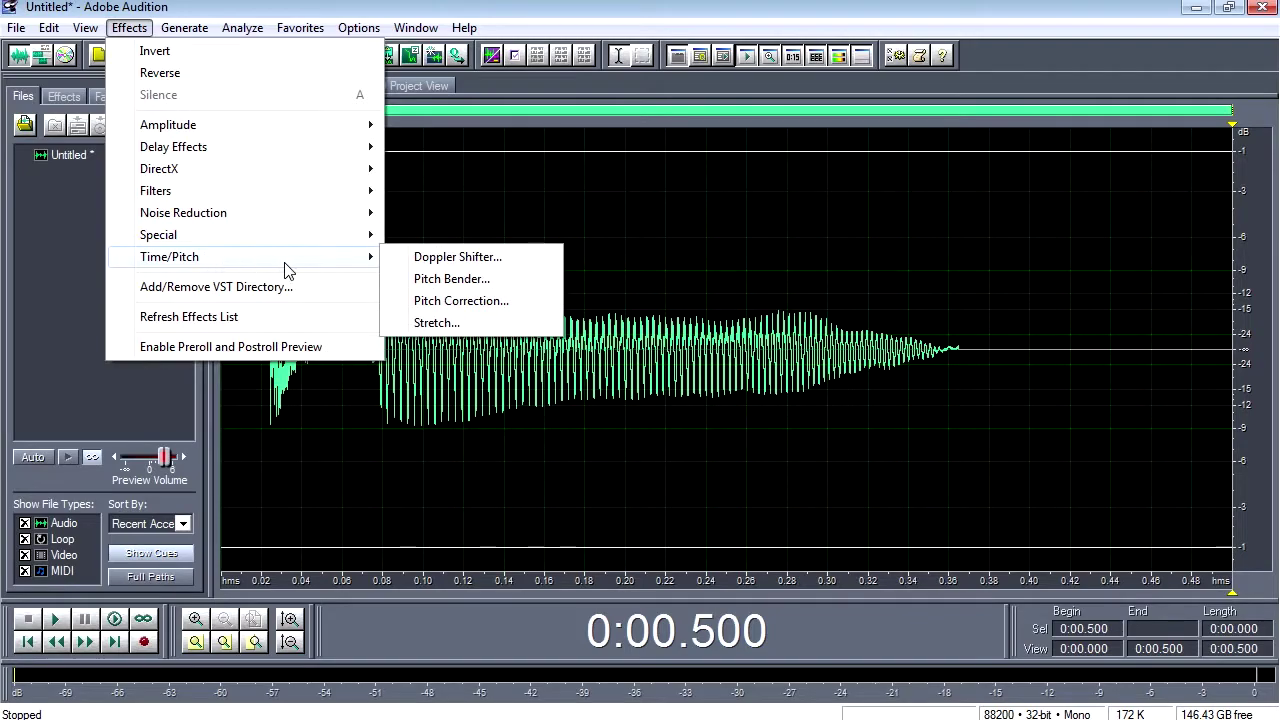
click(459, 288)
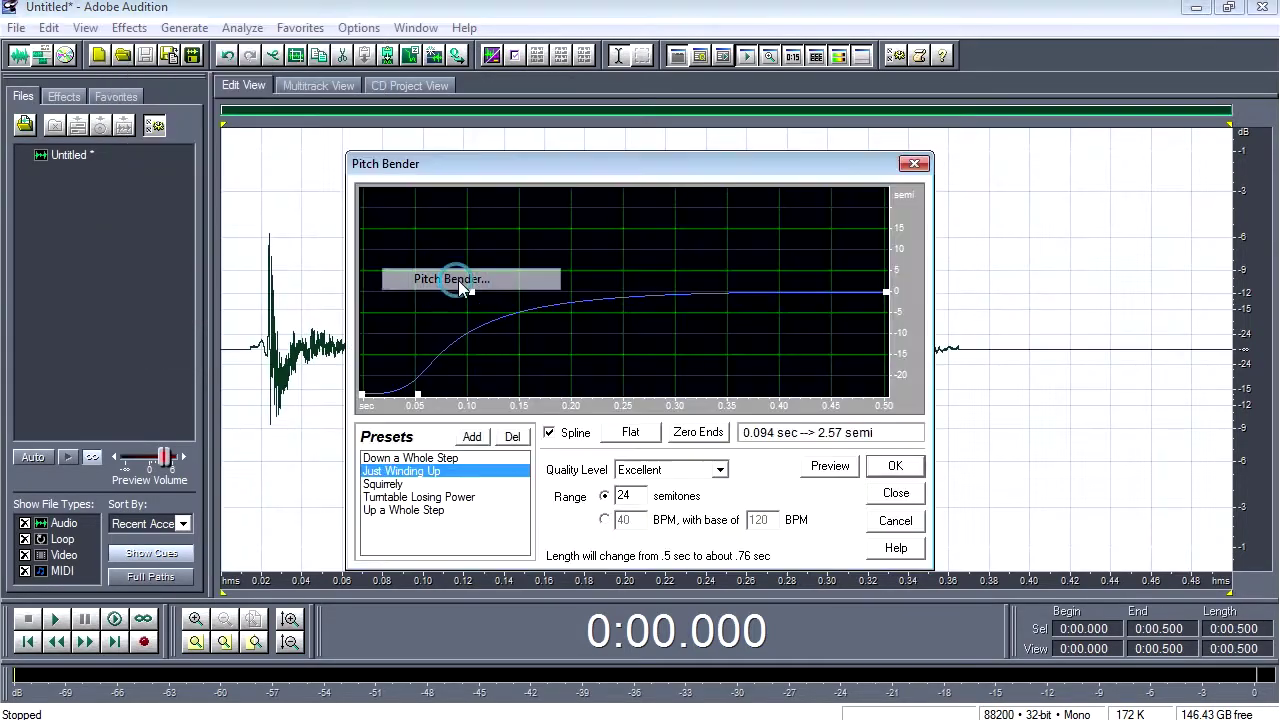
click(832, 468)
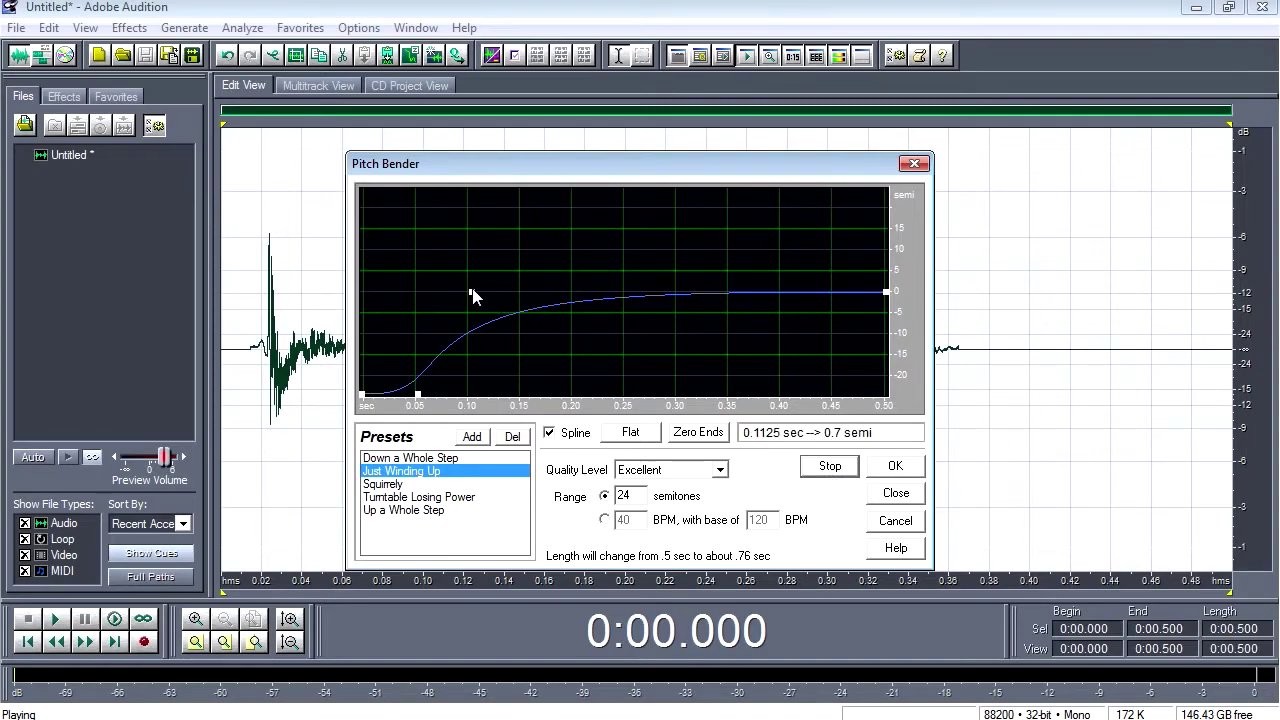
drag(472, 294, 428, 212)
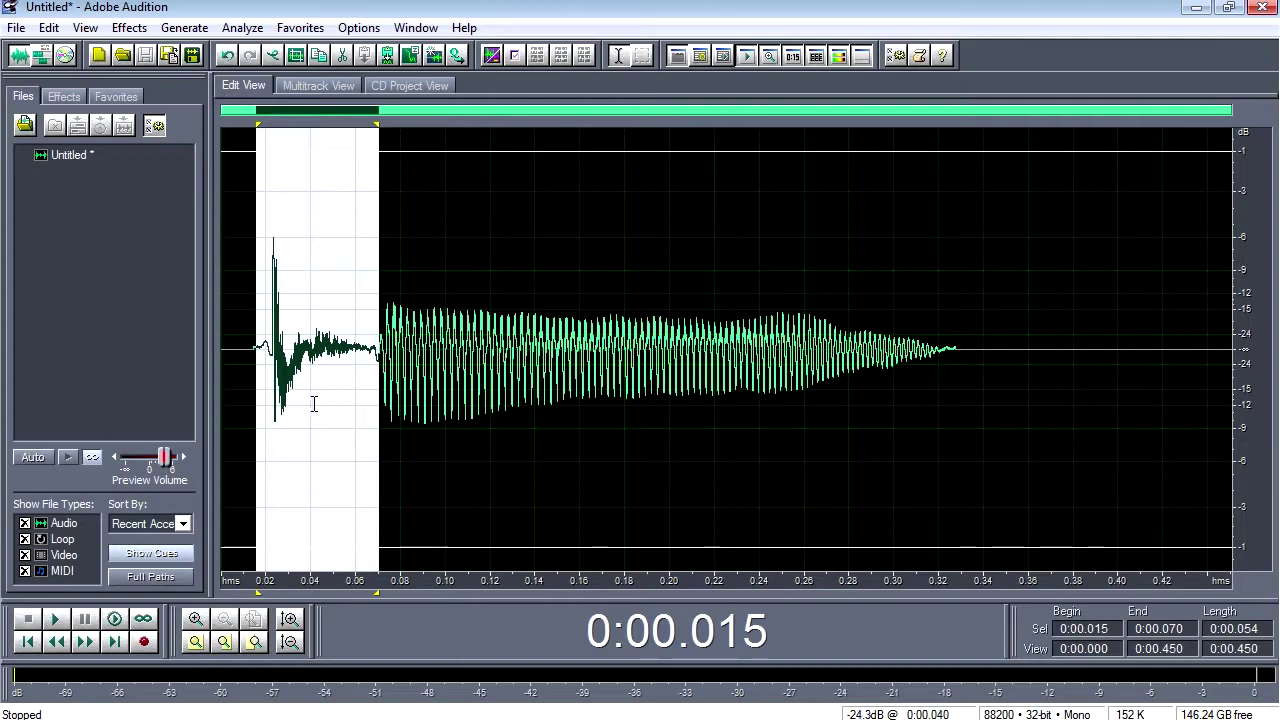
Step: Delete the short noise burst at the start of the clip, from 0.015 to 0.070 s
key(Delete)
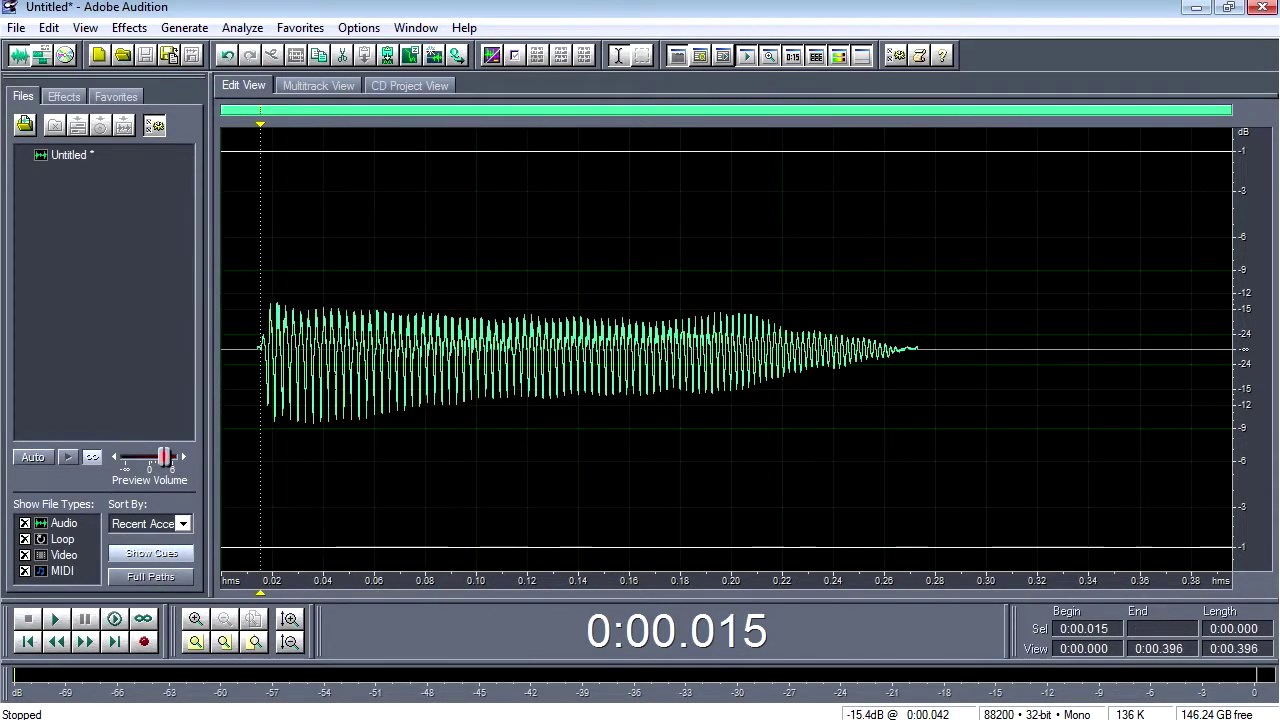
Step: Play back the clip, reverse the whole waveform, and listen to the reversed version
key(space)
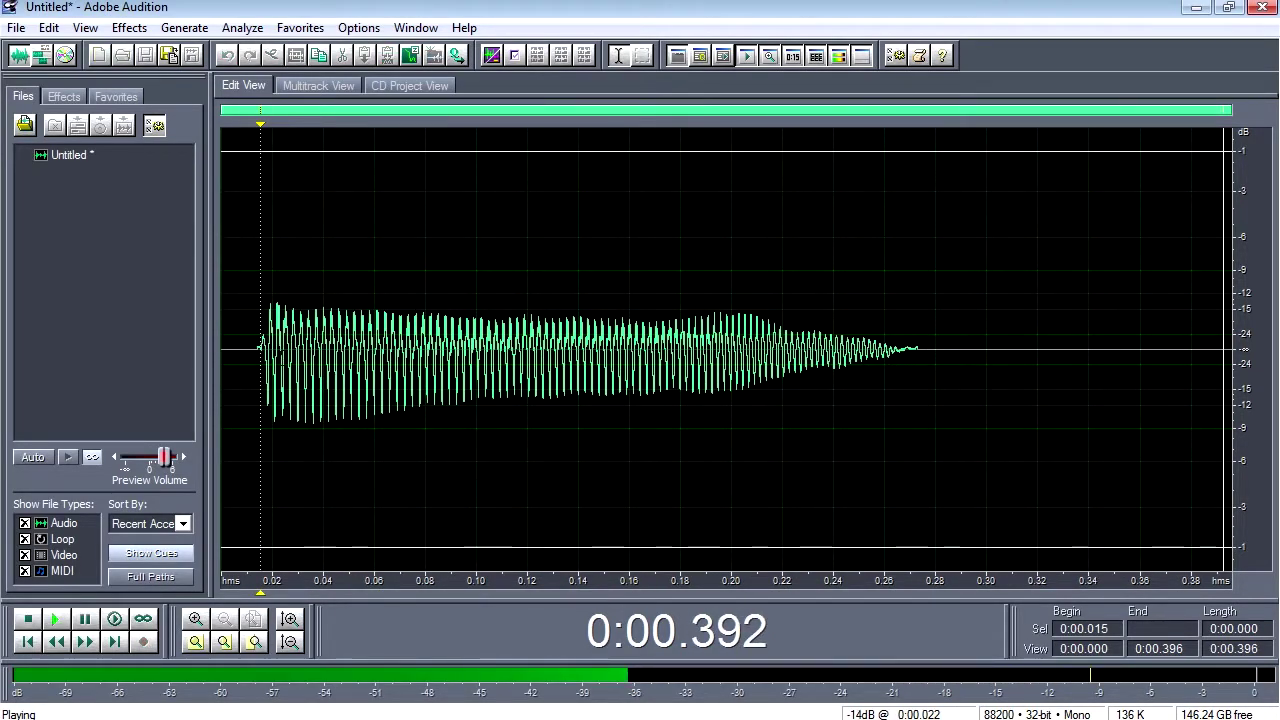
click(129, 27)
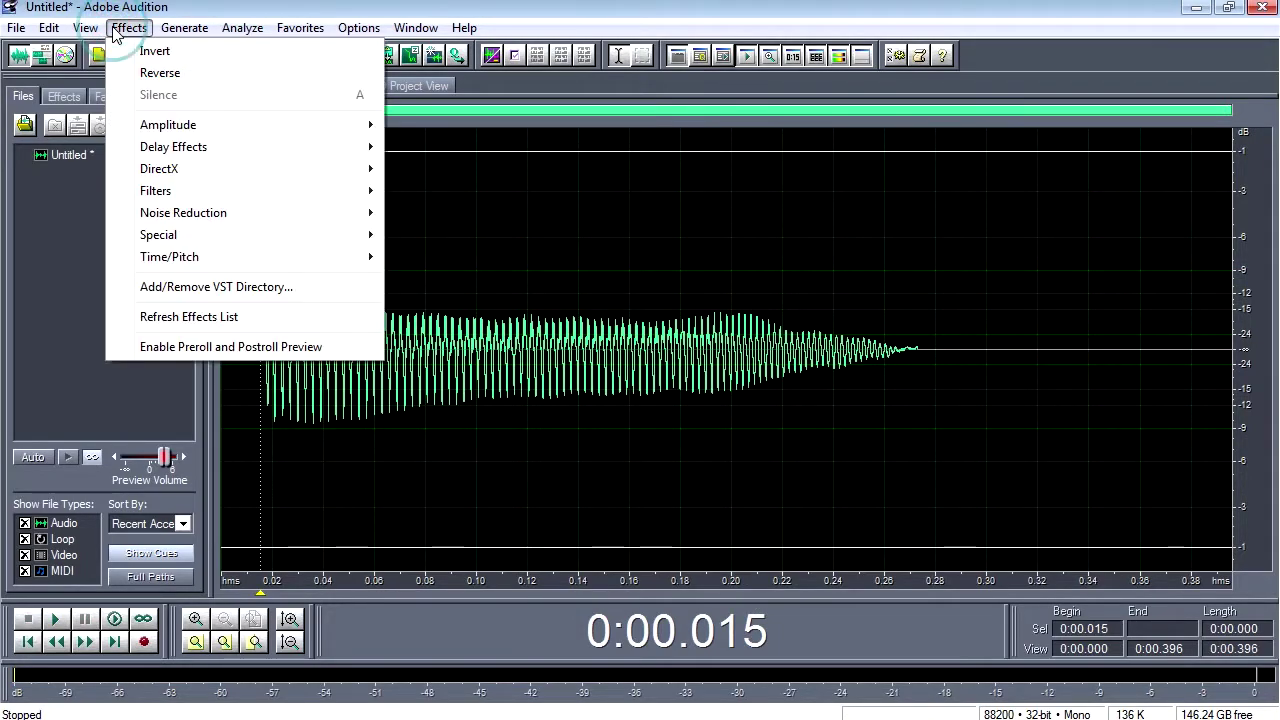
click(180, 72)
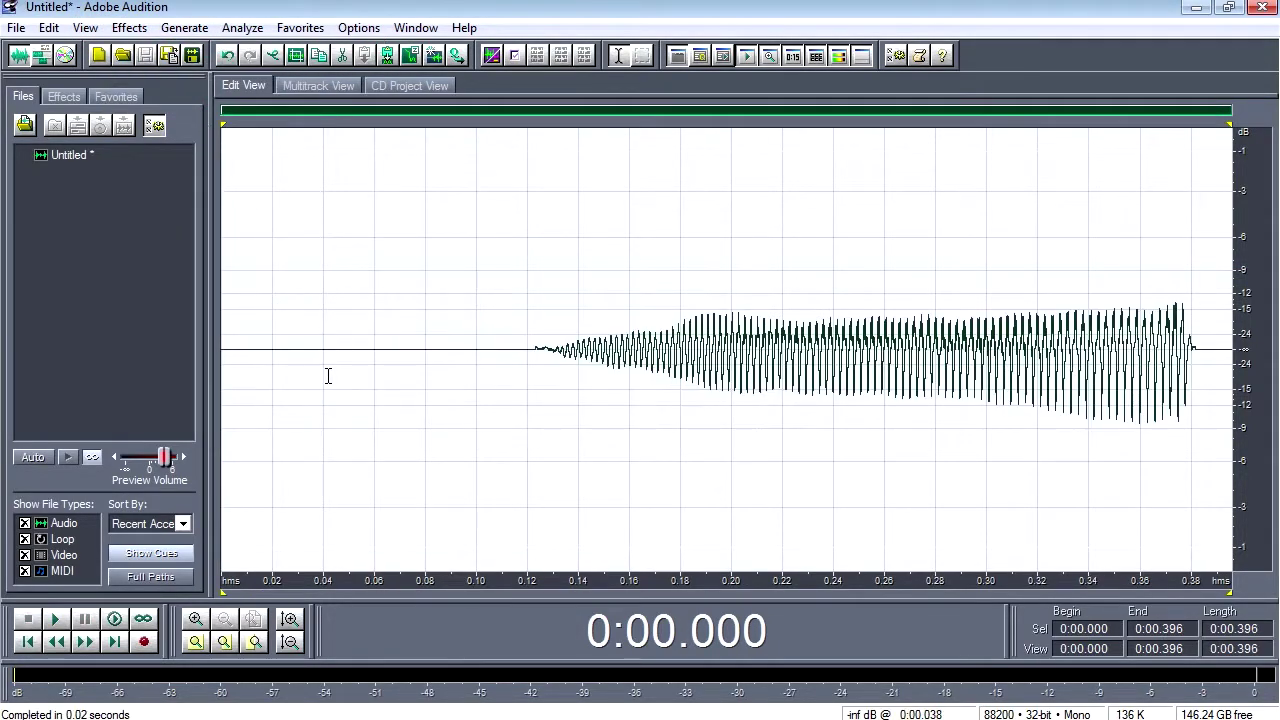
click(494, 342)
key(space)
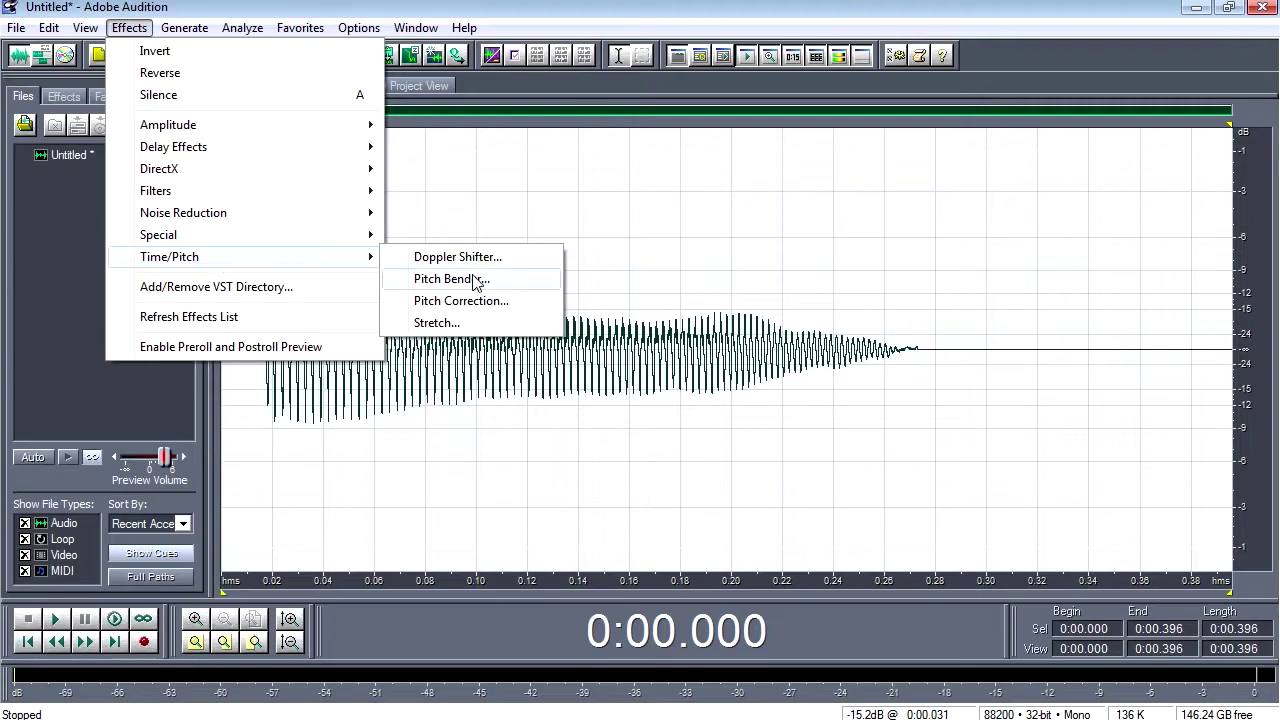
Step: Preview the Stretch effect's Raise Pitch preset on the whole clip in both Pitch Shift and Resample modes
click(453, 326)
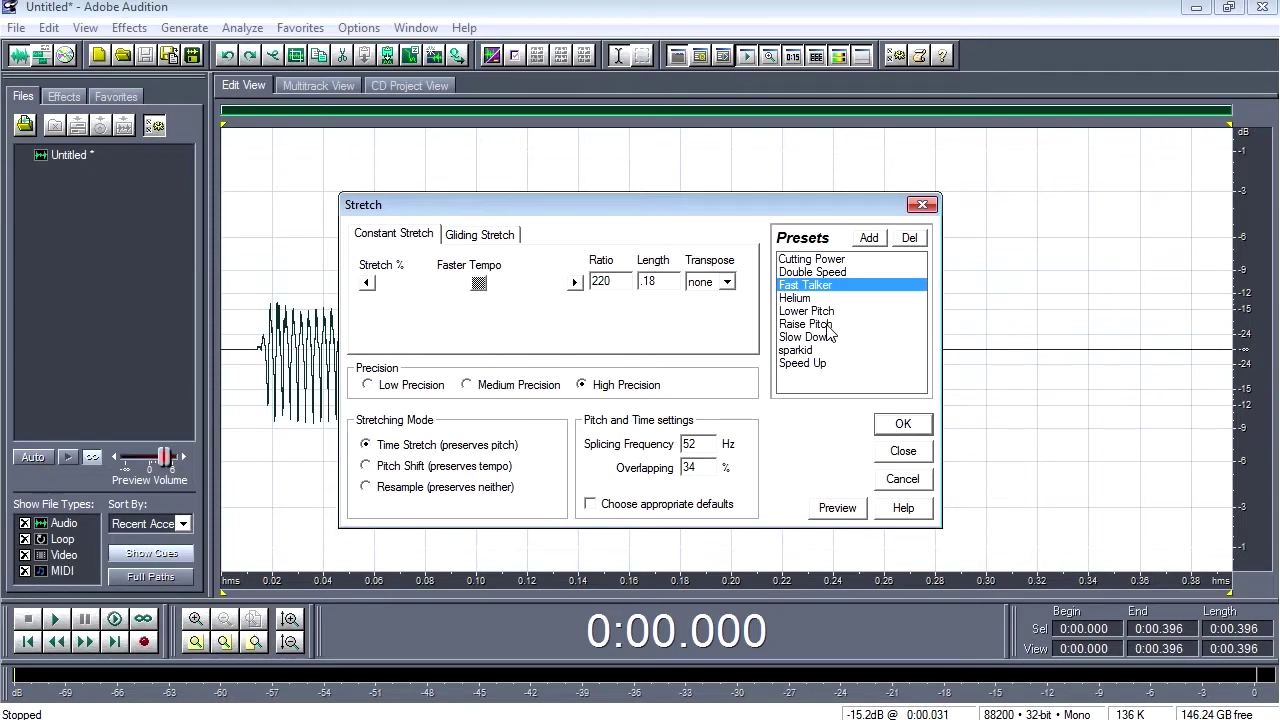
click(824, 326)
click(838, 508)
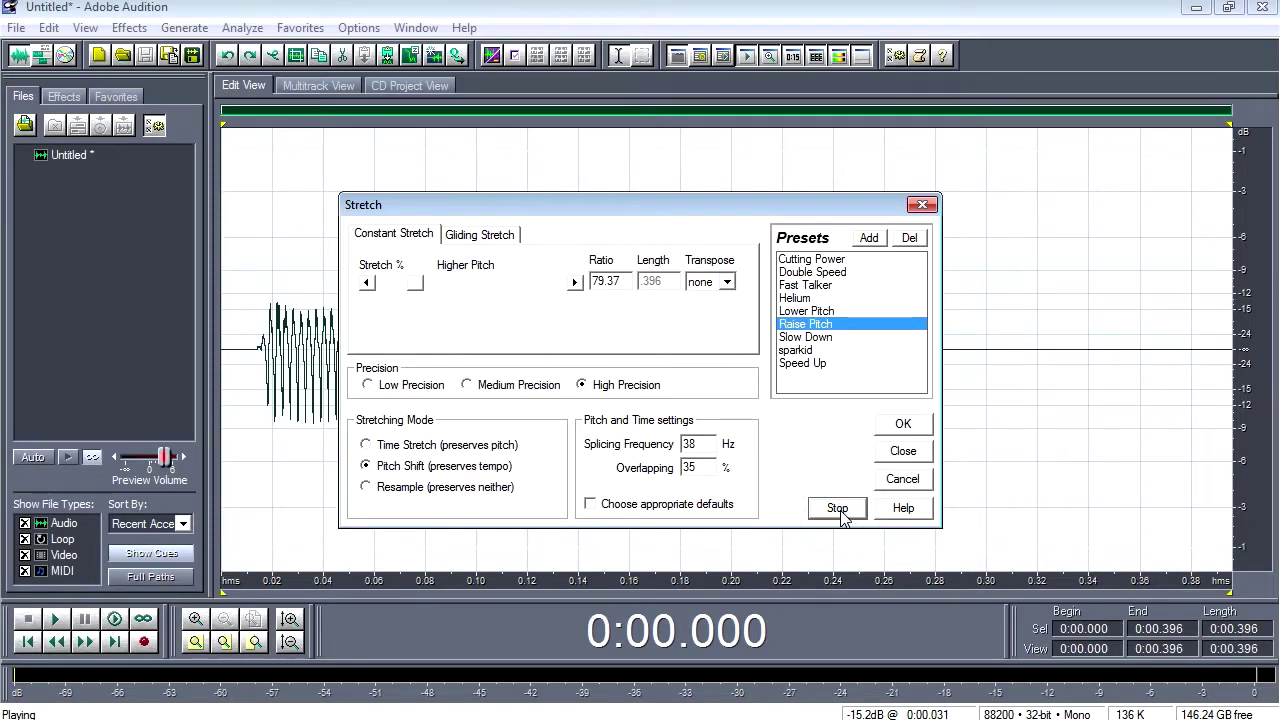
click(460, 490)
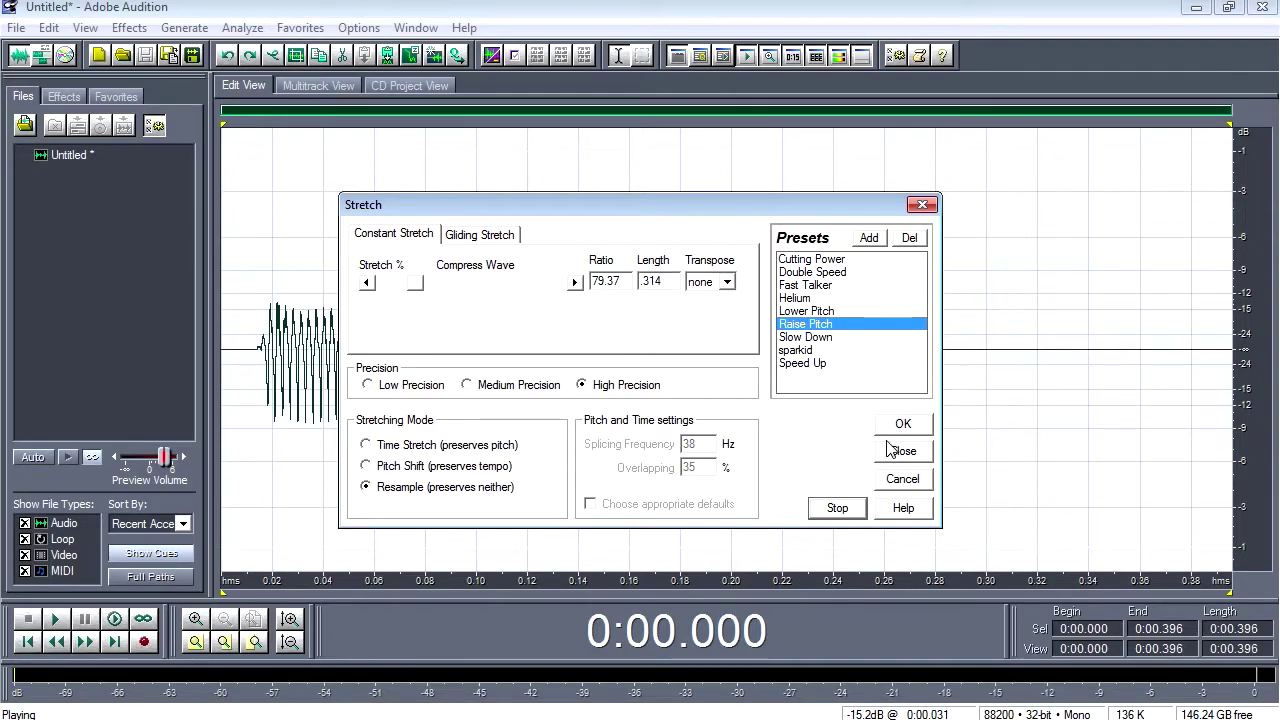
click(838, 508)
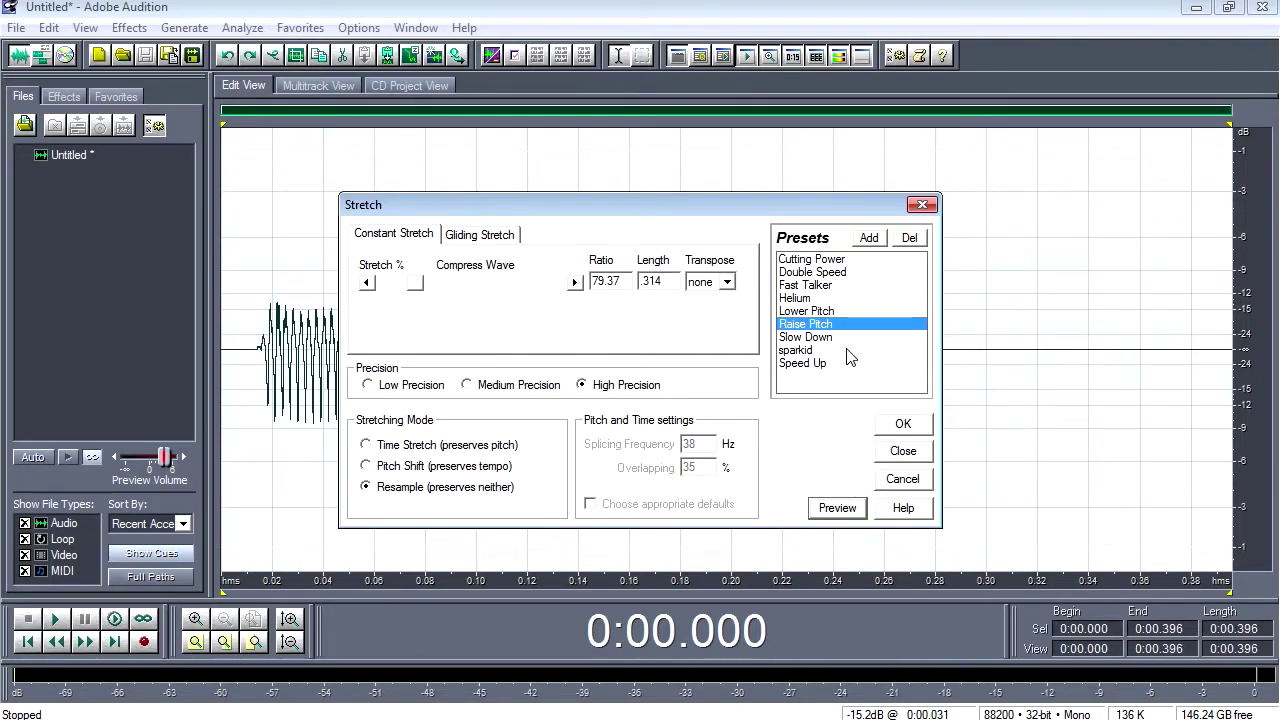
Step: Preview the Helium stretch preset in Resample and Pitch Shift modes, and apply it with Pitch Shift at ratio 62.995
click(812, 298)
click(840, 508)
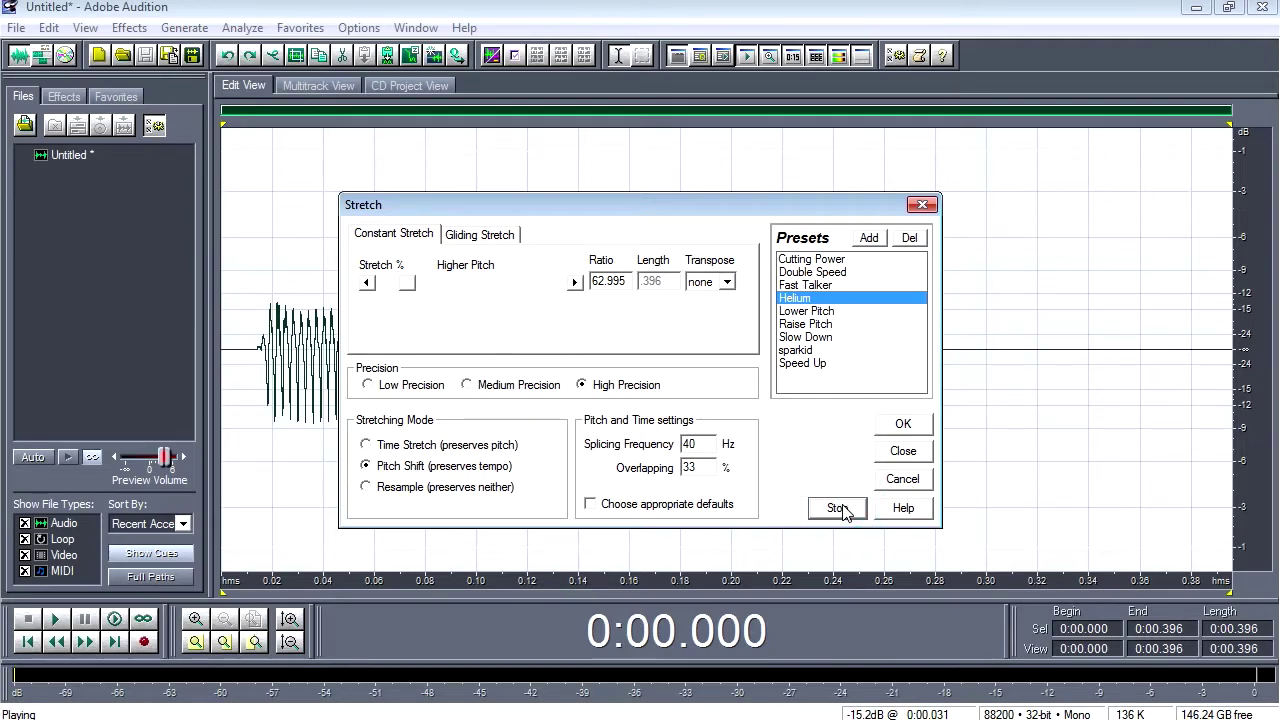
click(498, 487)
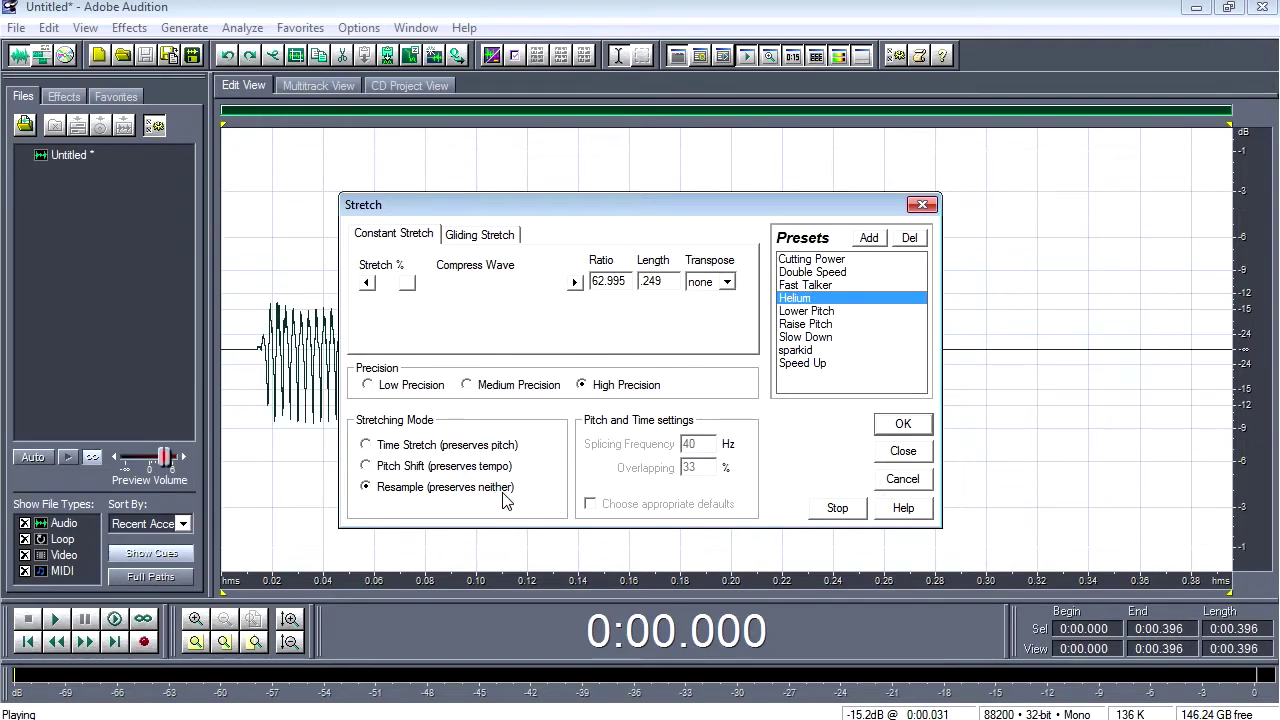
click(494, 468)
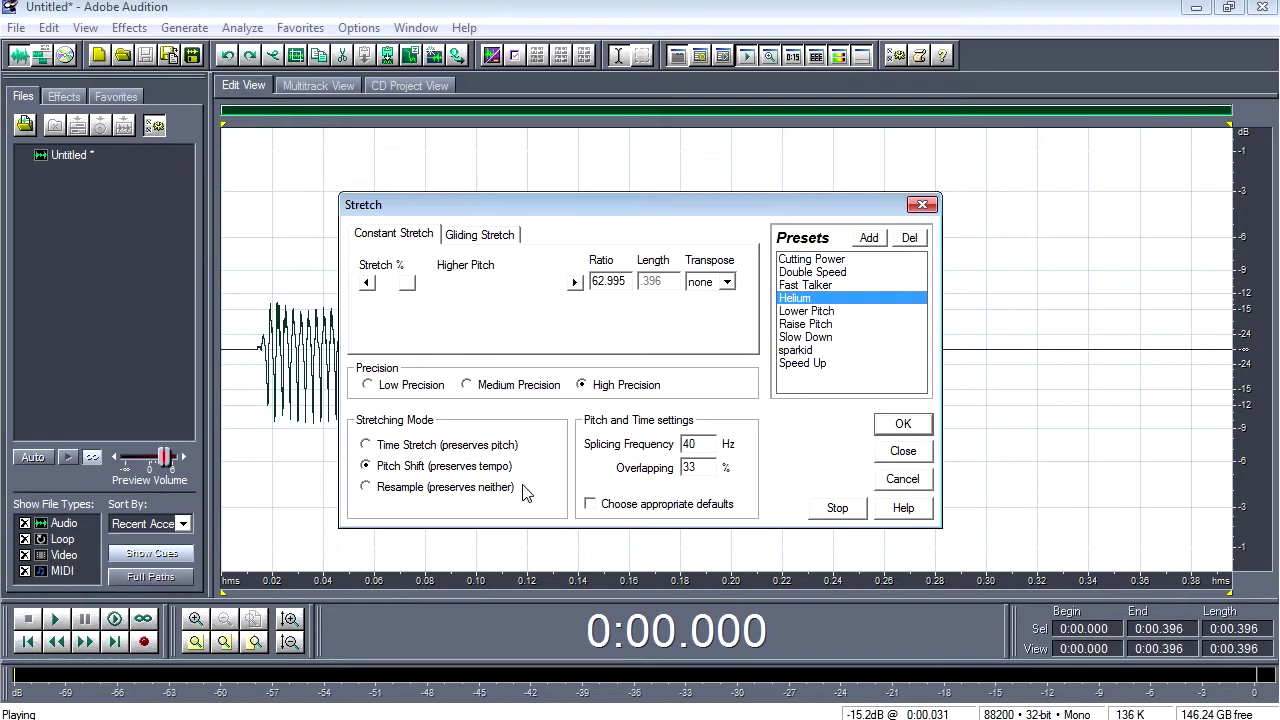
click(903, 426)
click(903, 430)
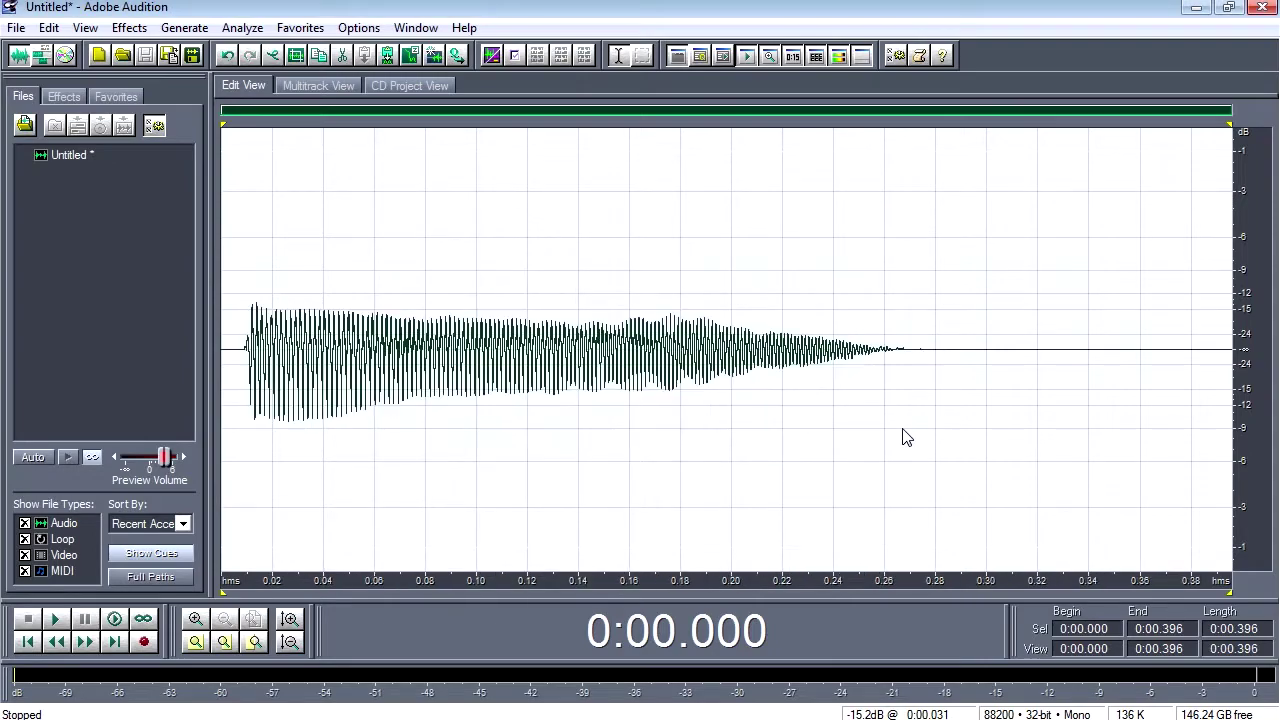
Step: Preview the Slow Down preset of the Stretch effect and apply it to the whole clip with the ratio changed to 77
click(129, 28)
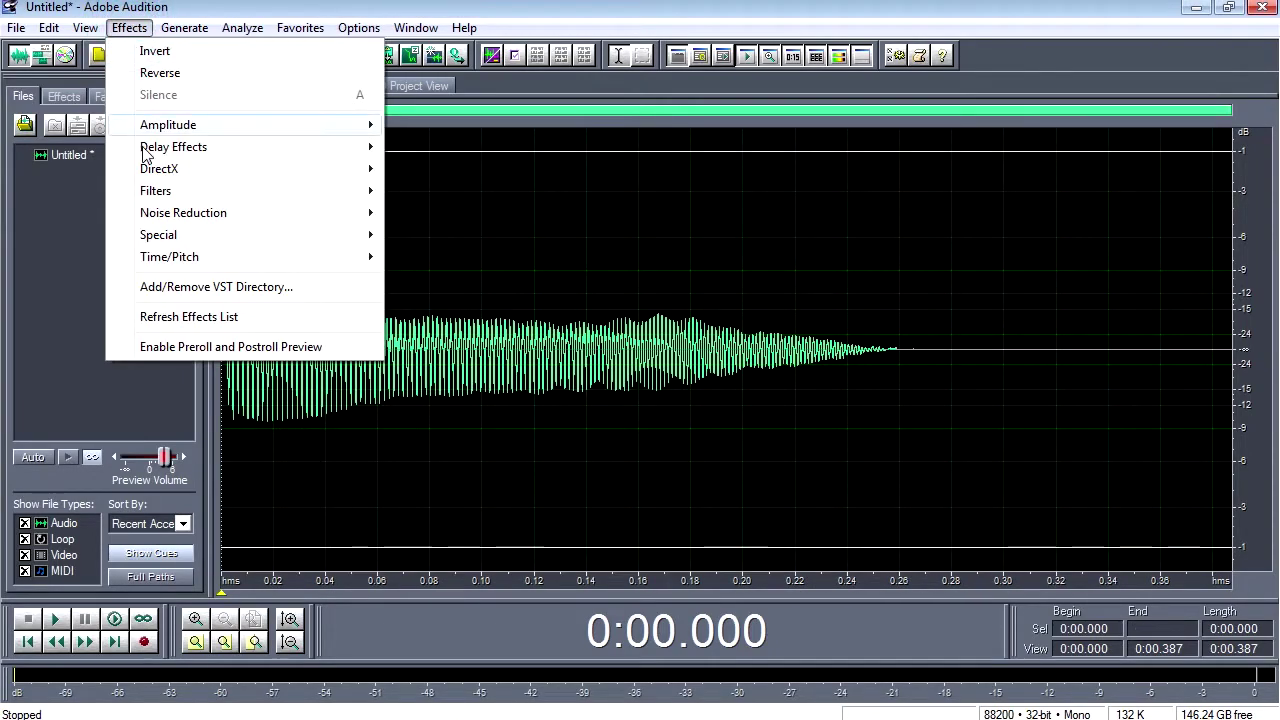
mouse_move(194, 256)
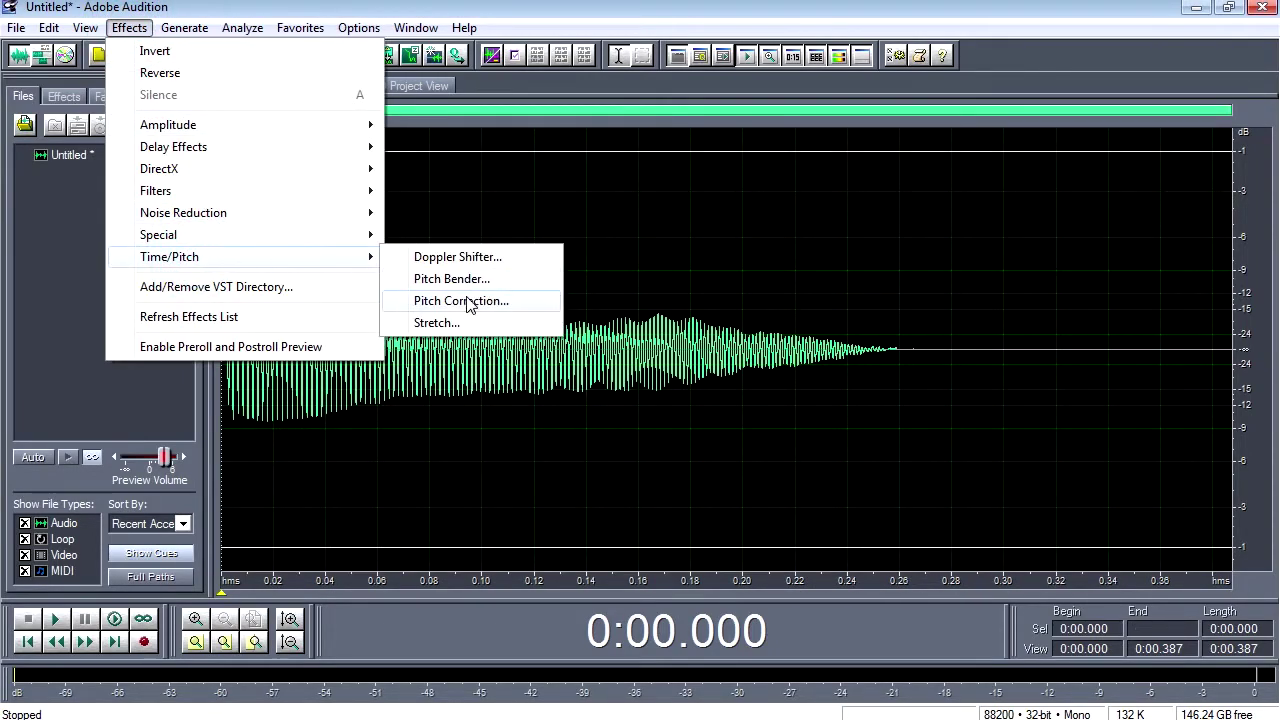
click(430, 320)
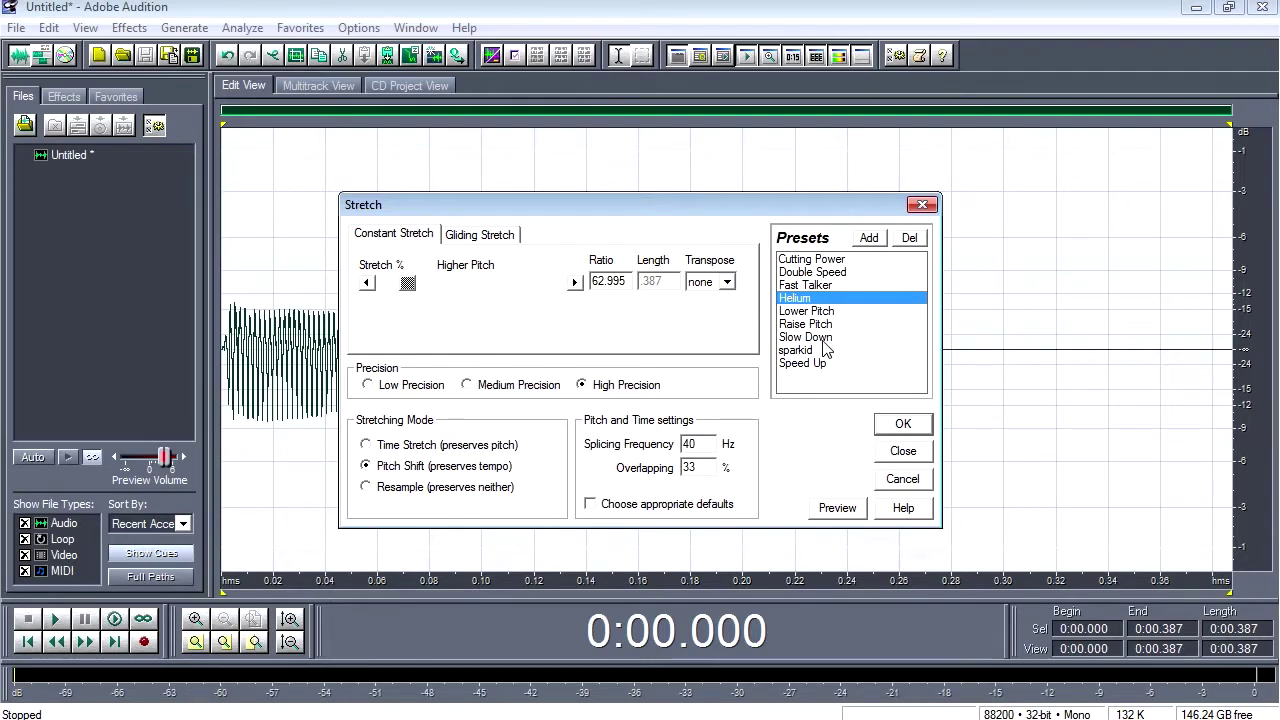
click(826, 338)
click(837, 508)
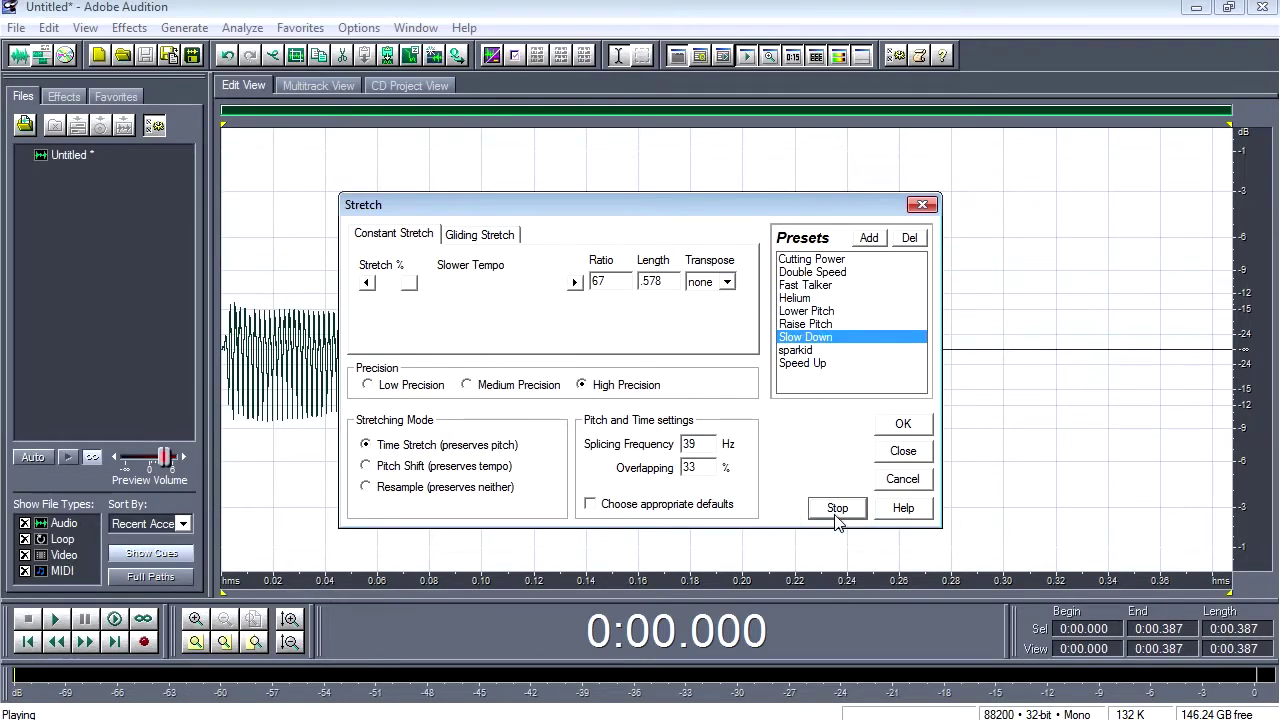
click(419, 284)
click(894, 423)
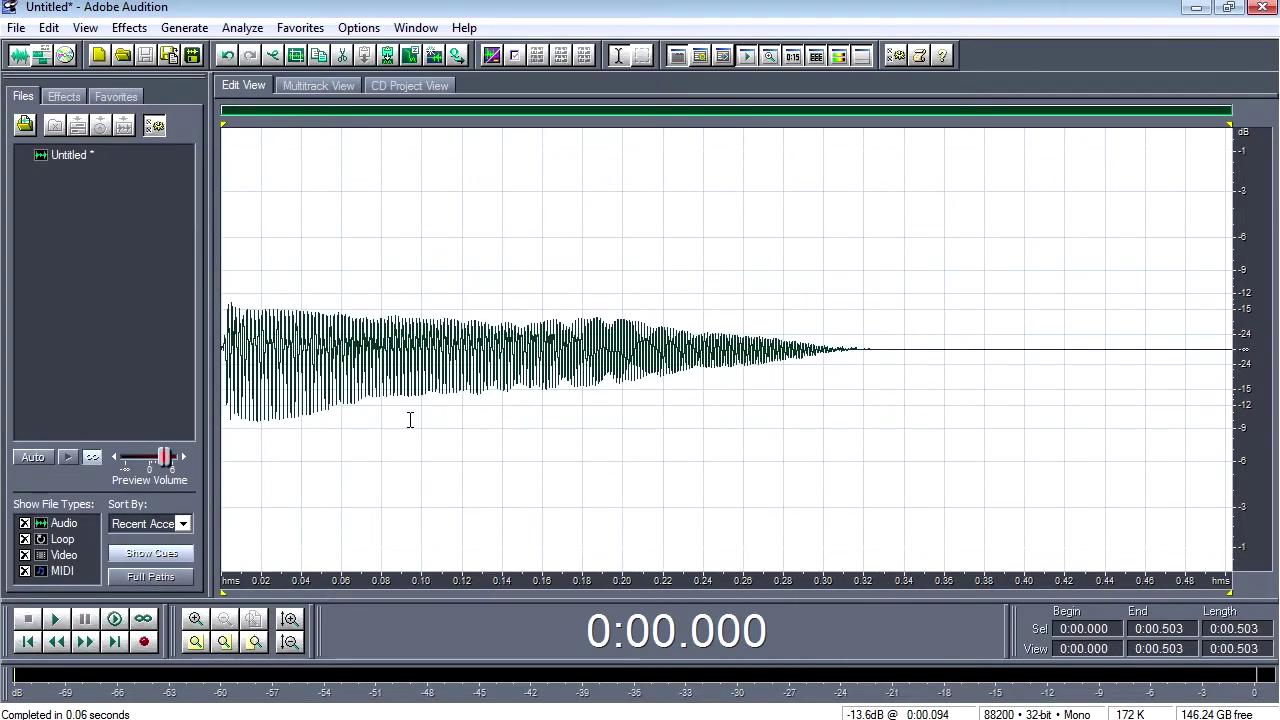
Step: Trim the silent tail so the clip is 0.420 s long, and play it back from the start
key(space)
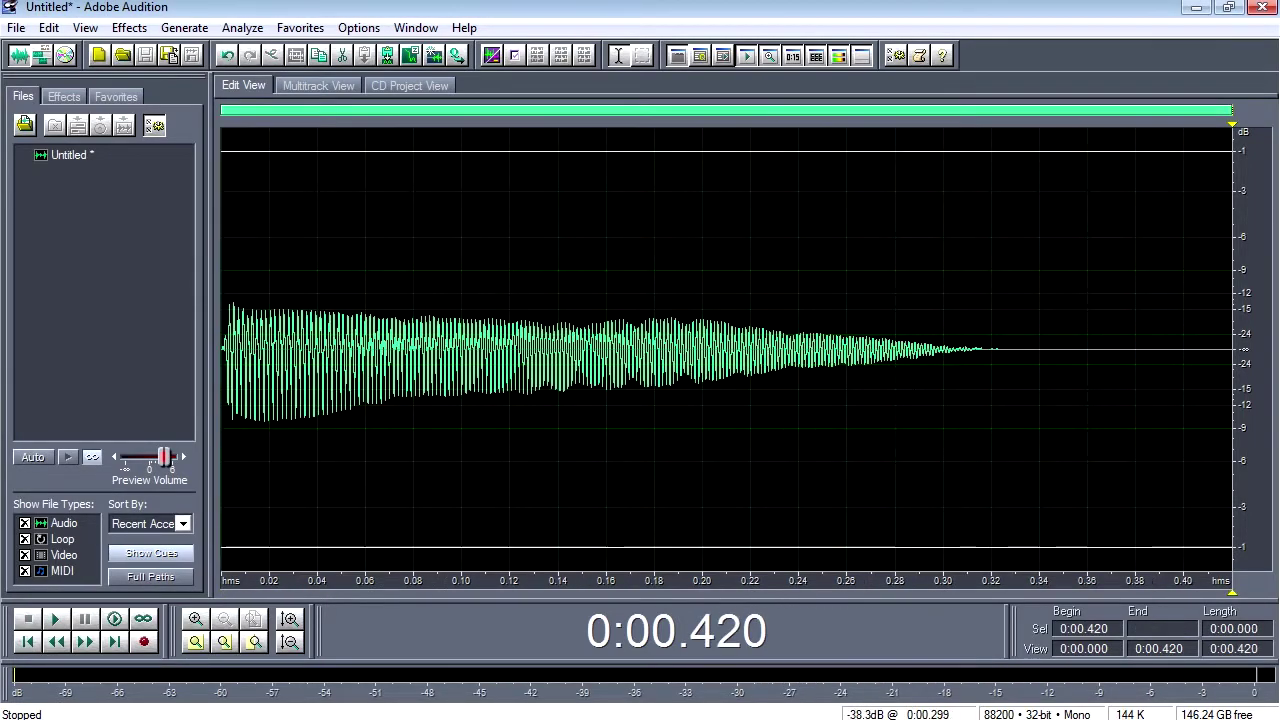
click(216, 330)
key(space)
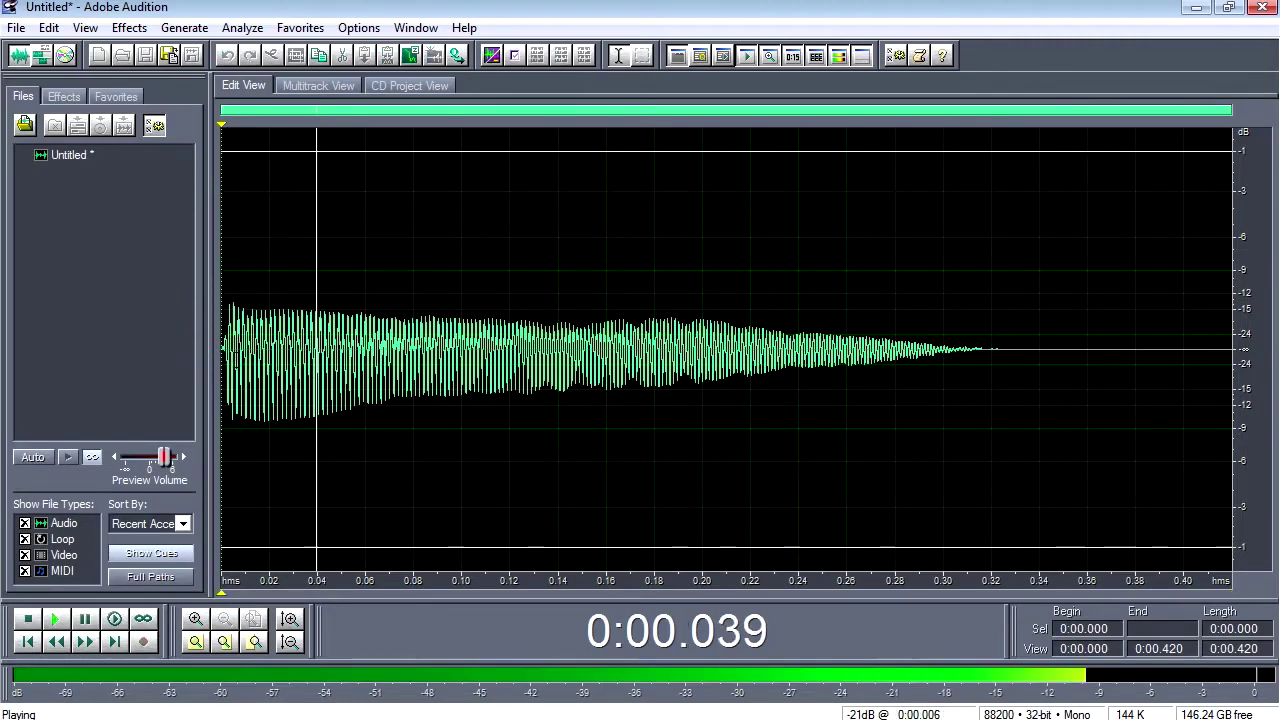
key(space)
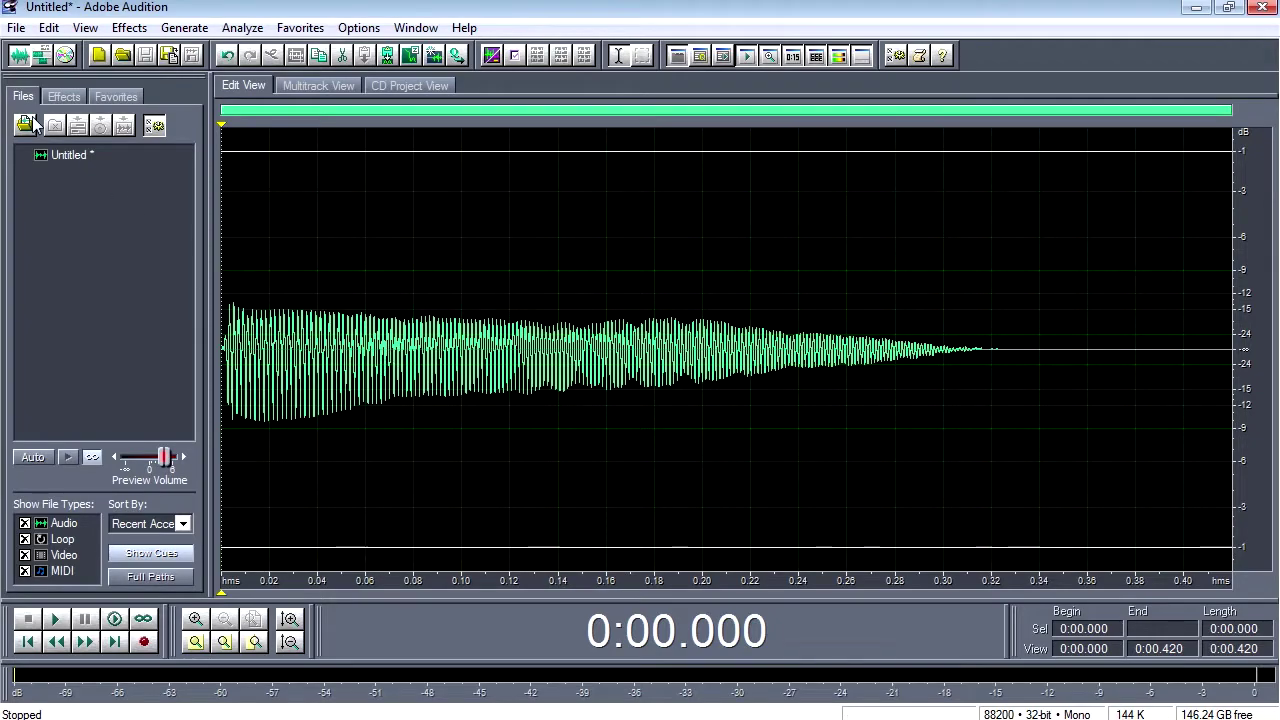
Step: Create a new 88200 Hz mono 32-bit waveform and record about 13.7 s of short voice sounds into it
click(16, 27)
click(45, 37)
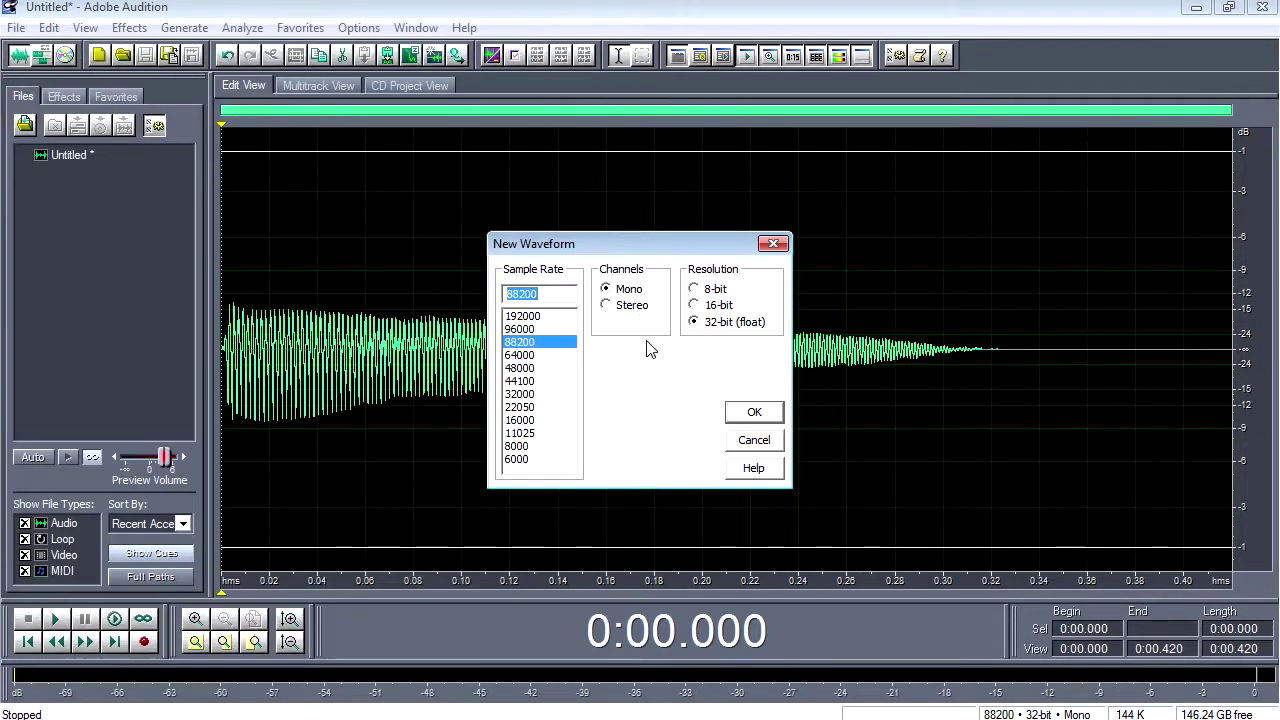
click(752, 413)
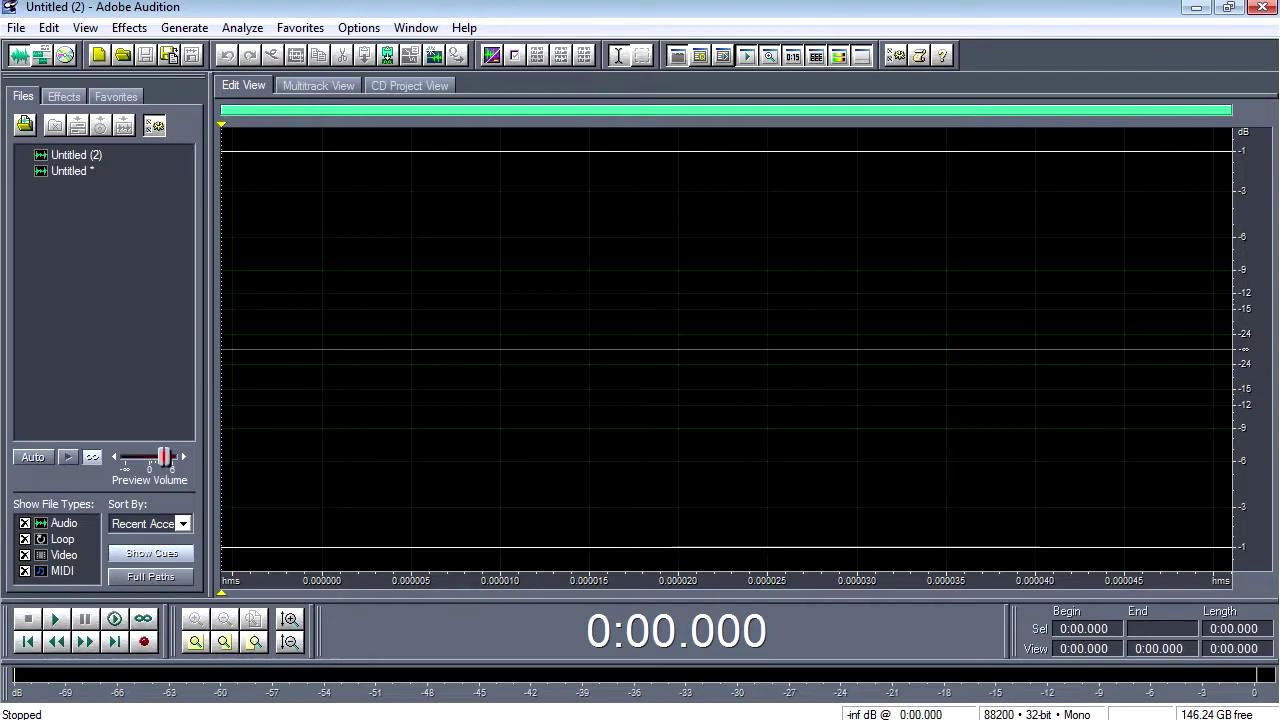
click(145, 642)
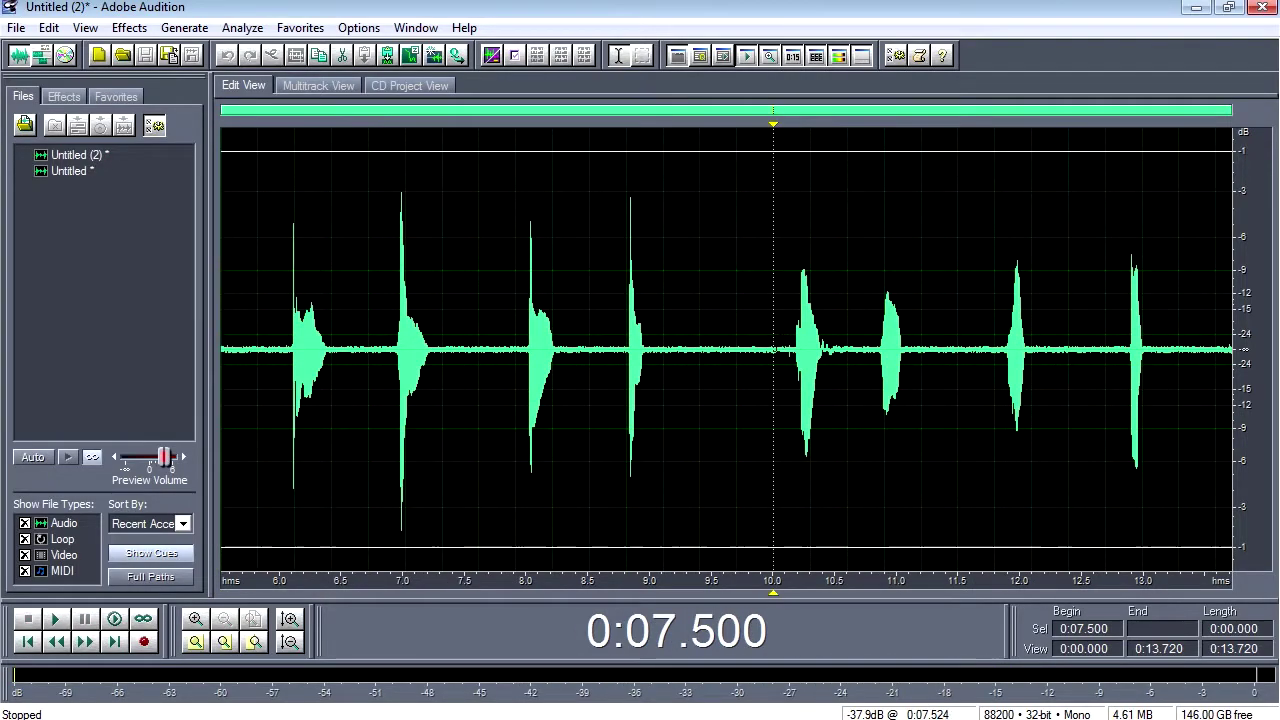
Step: Delete the second half of the recording, from 7.500 s to the end, and play back the third sound
drag(775, 366, 1260, 362)
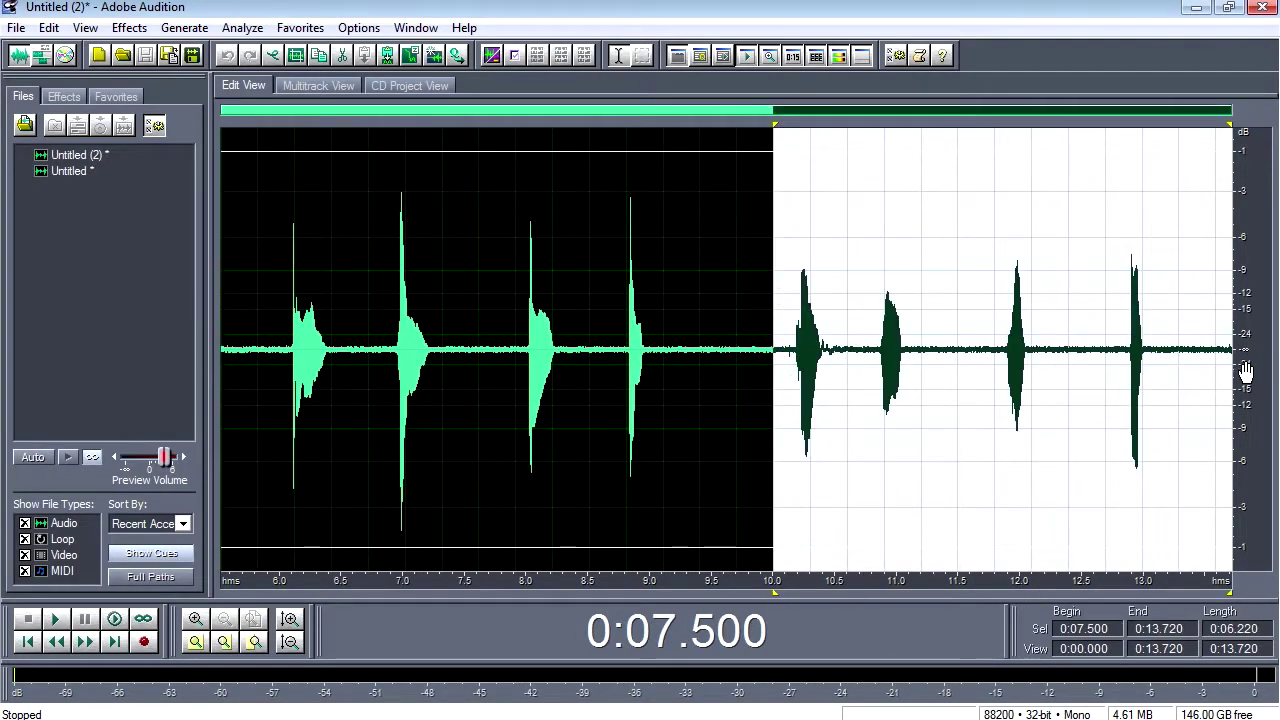
key(Delete)
click(788, 360)
key(space)
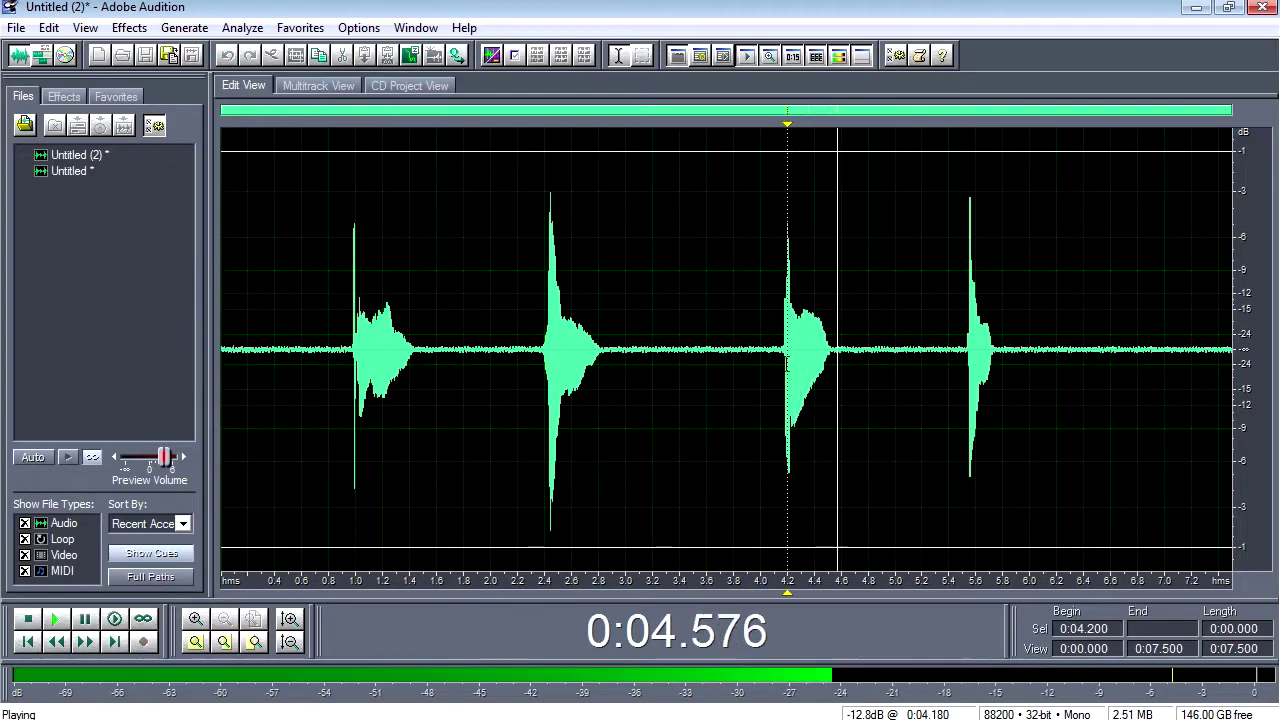
key(space)
Step: Preview and apply the Up a Whole Step Pitch Bender preset to the third sound, from 4.176 to 4.561 s, and play it back
click(779, 322)
scroll(778, 322, up, 4)
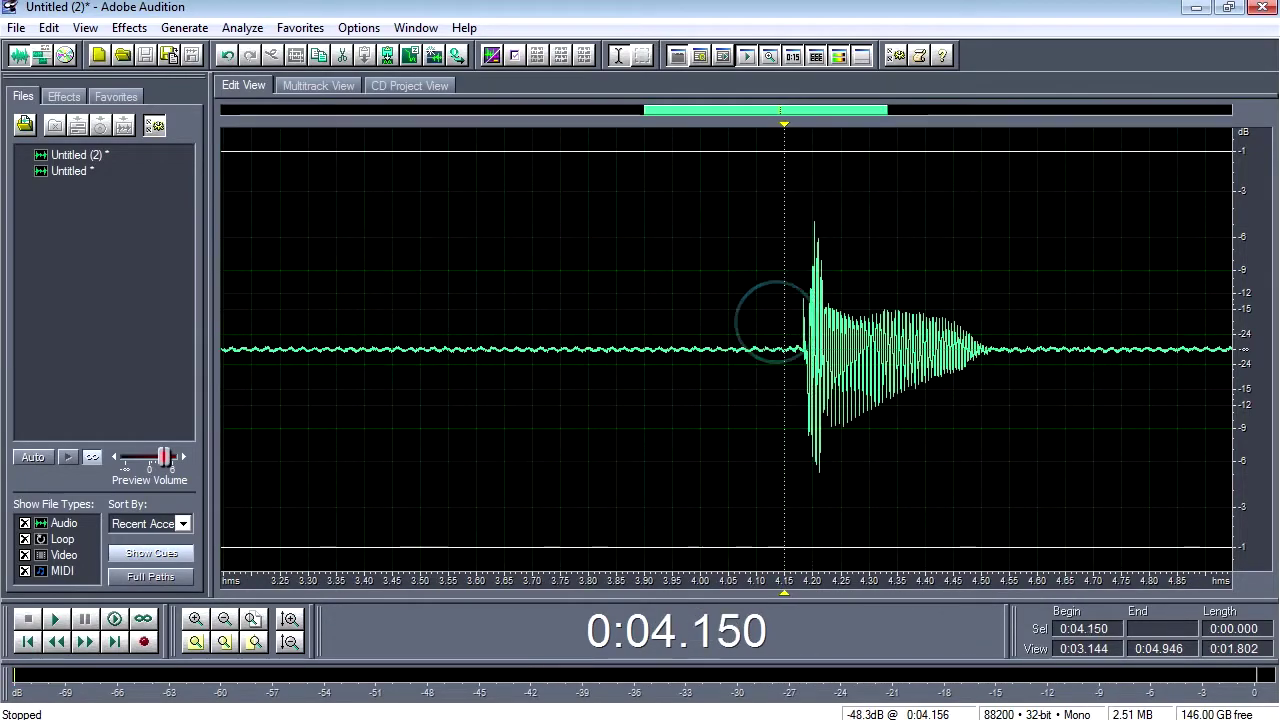
scroll(825, 315, up, 5)
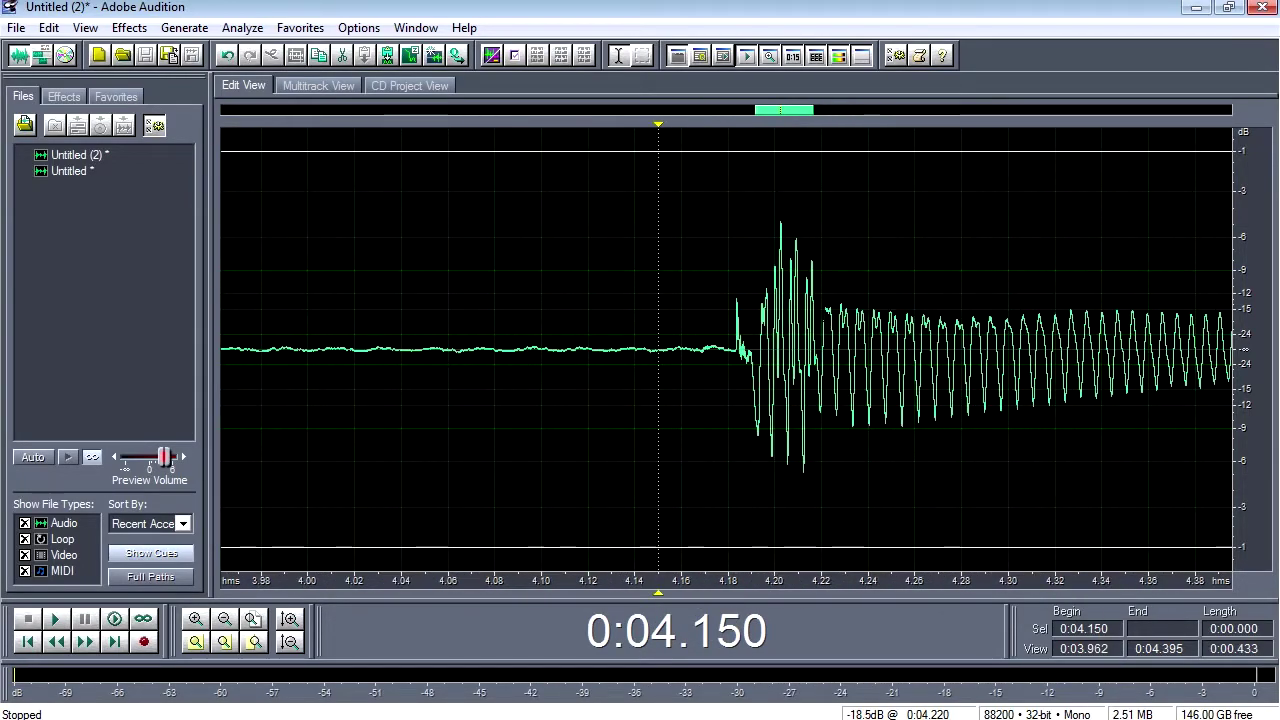
click(820, 348)
scroll(843, 360, down, 6)
scroll(845, 306, up, 1)
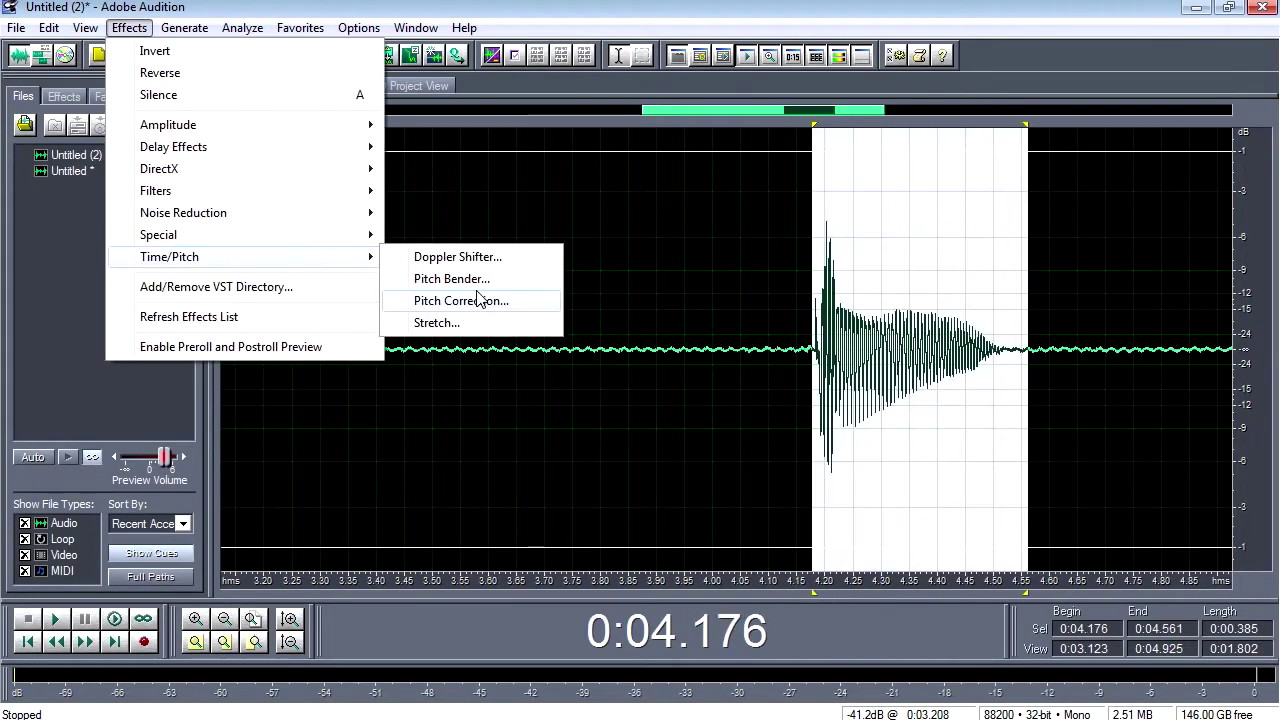
click(472, 275)
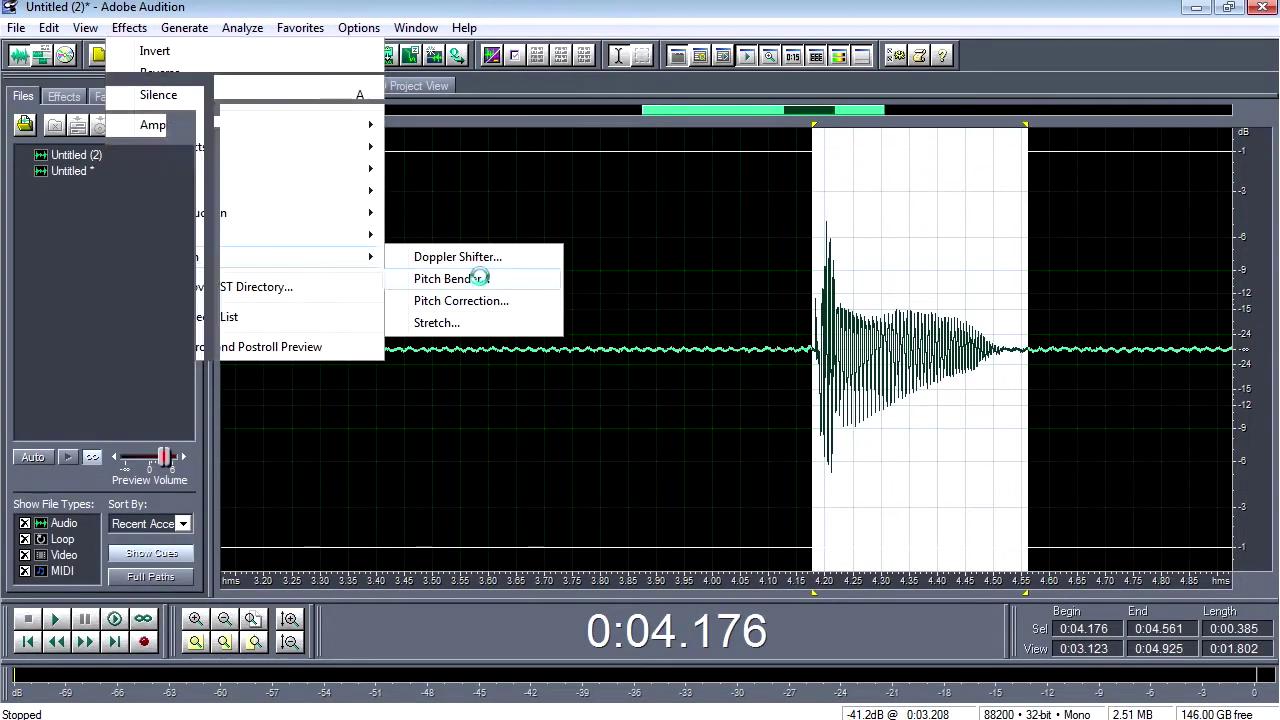
click(843, 476)
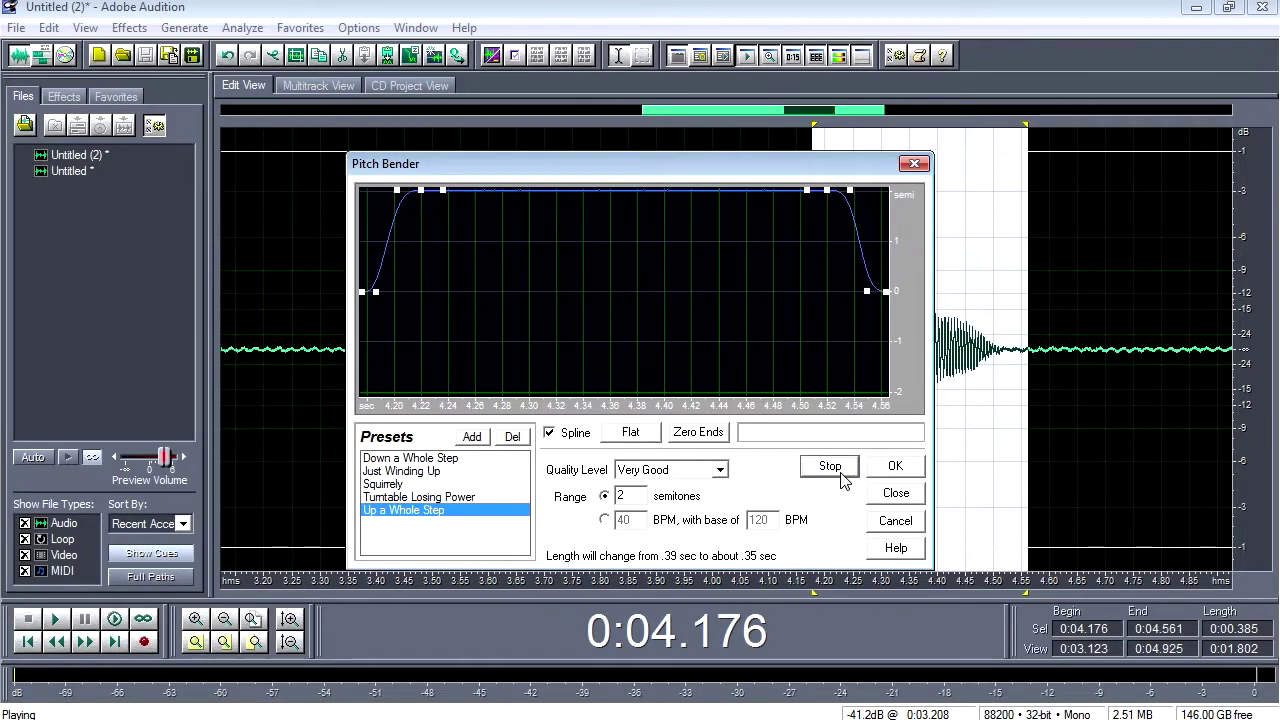
click(904, 476)
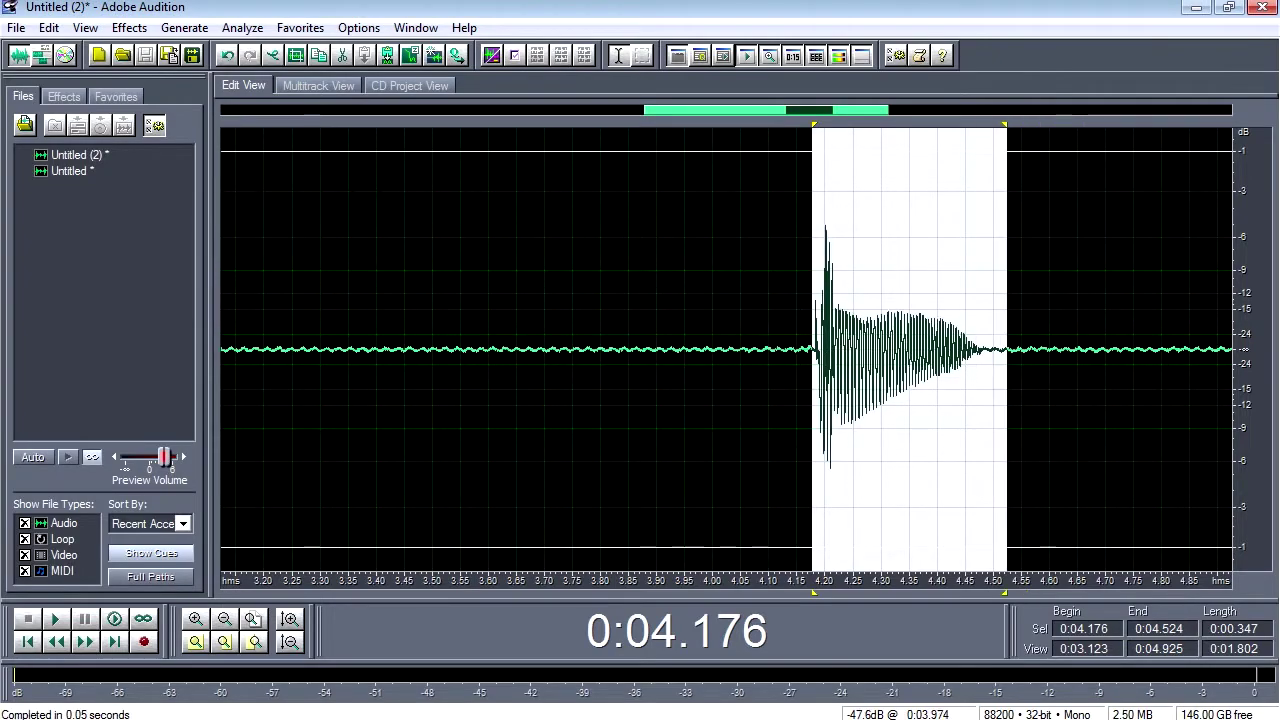
key(space)
Step: Preview and apply the Helium Stretch preset to the third sound, from 4.176 to 4.524 s
click(136, 29)
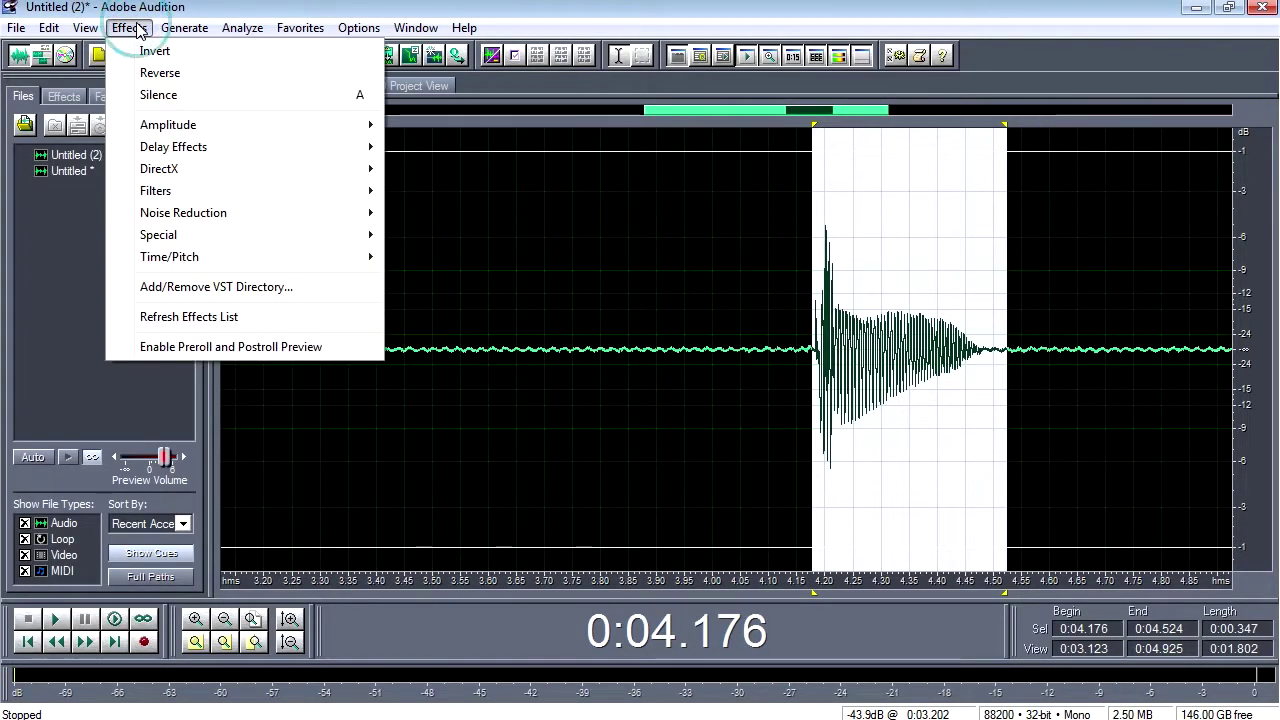
mouse_move(200, 257)
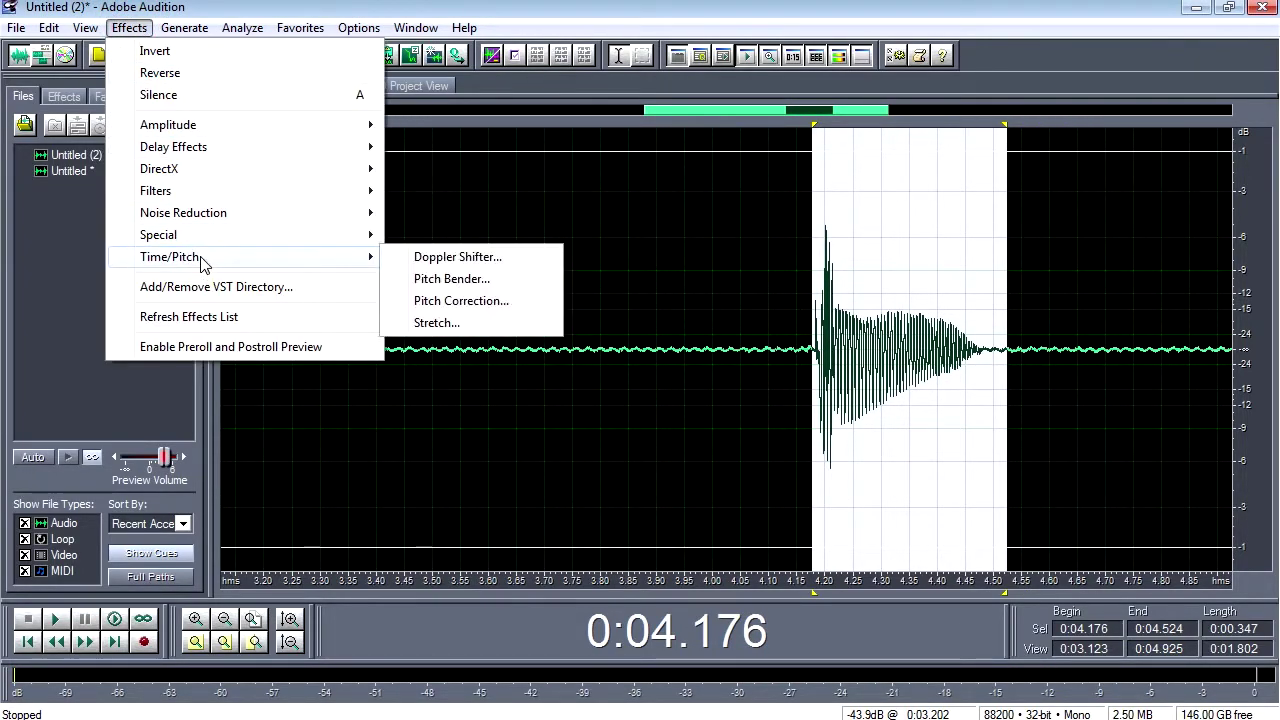
click(469, 327)
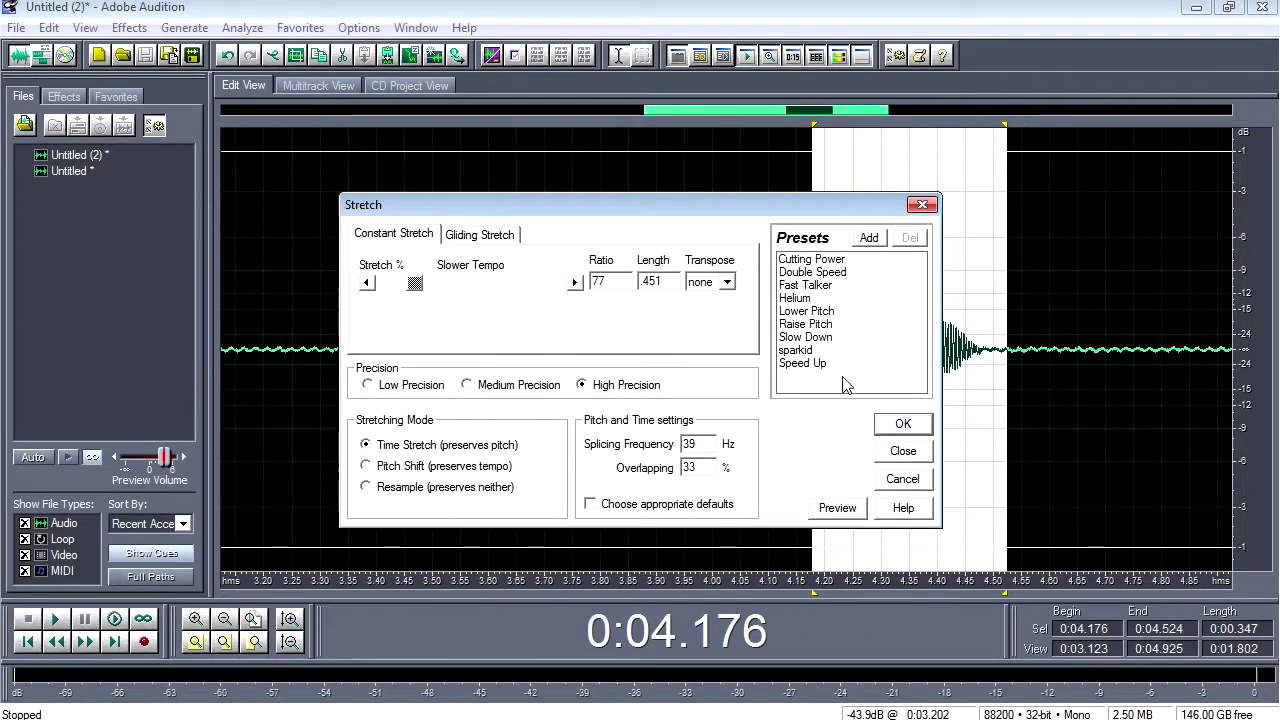
click(800, 298)
click(838, 508)
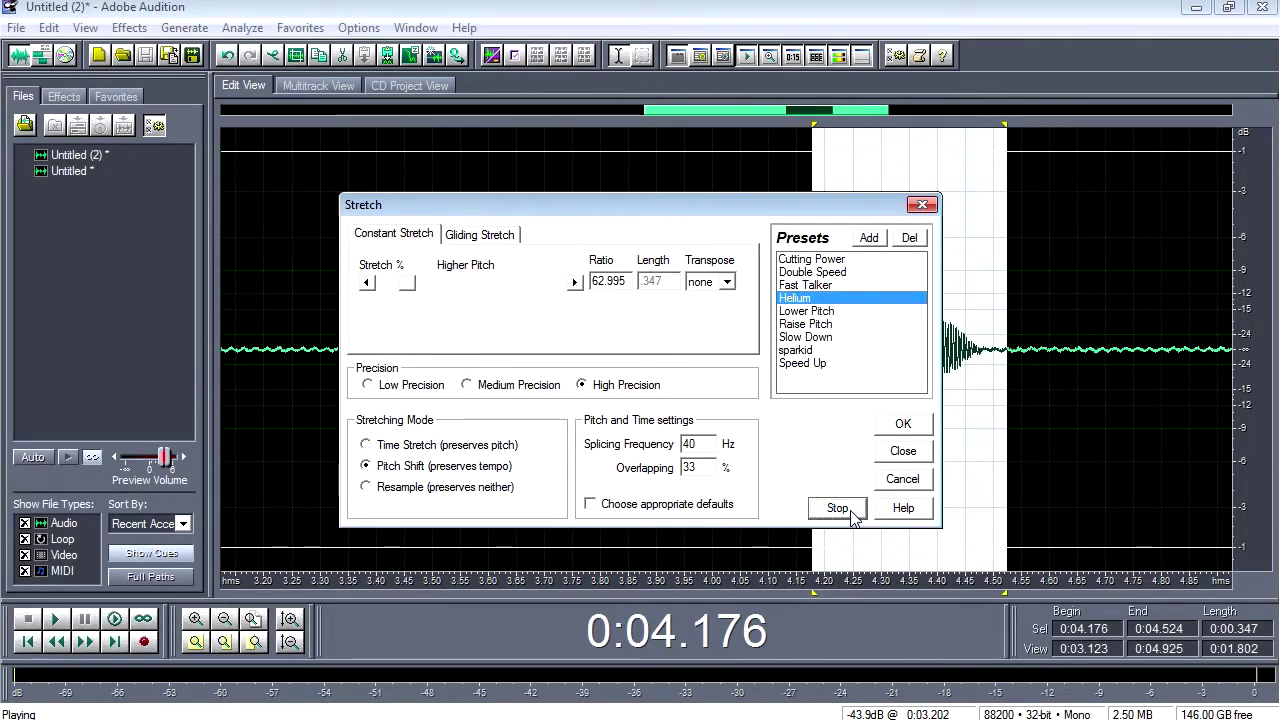
click(903, 422)
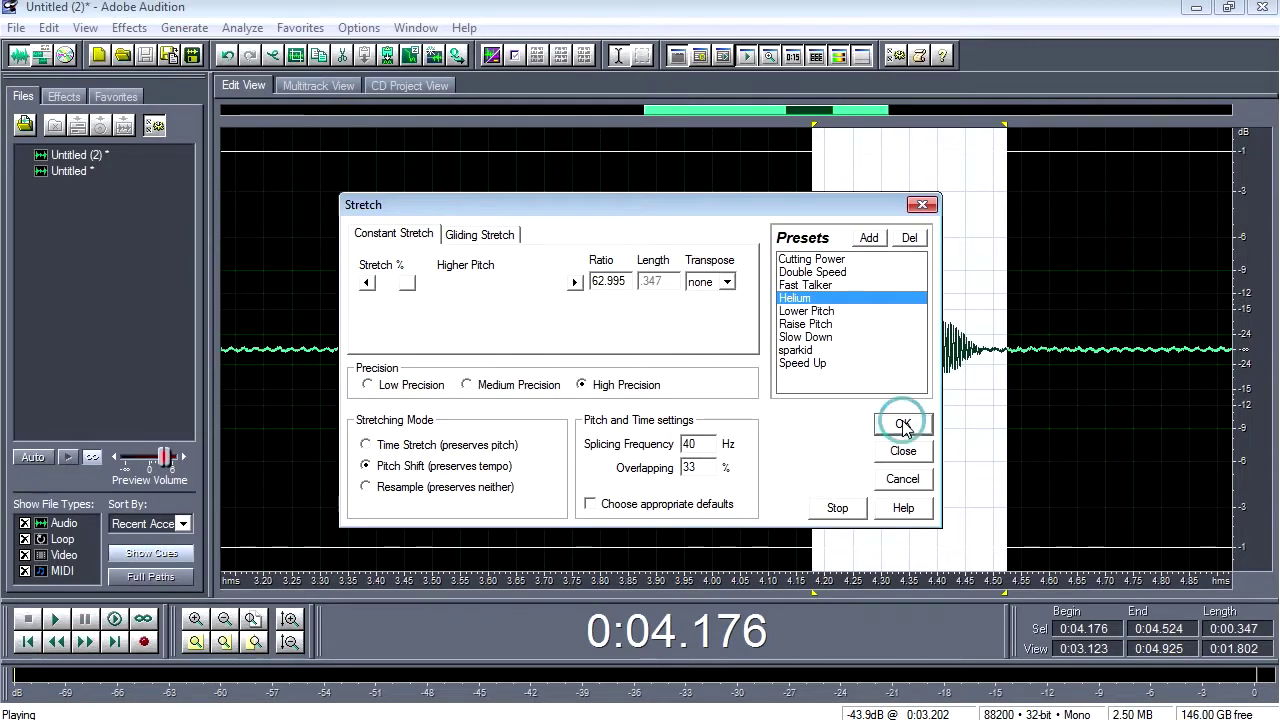
Step: Delete the third sound's noisy attack, from 4.182 to 4.215 s, and play the result back
scroll(833, 372, up, 1)
drag(745, 336, 845, 340)
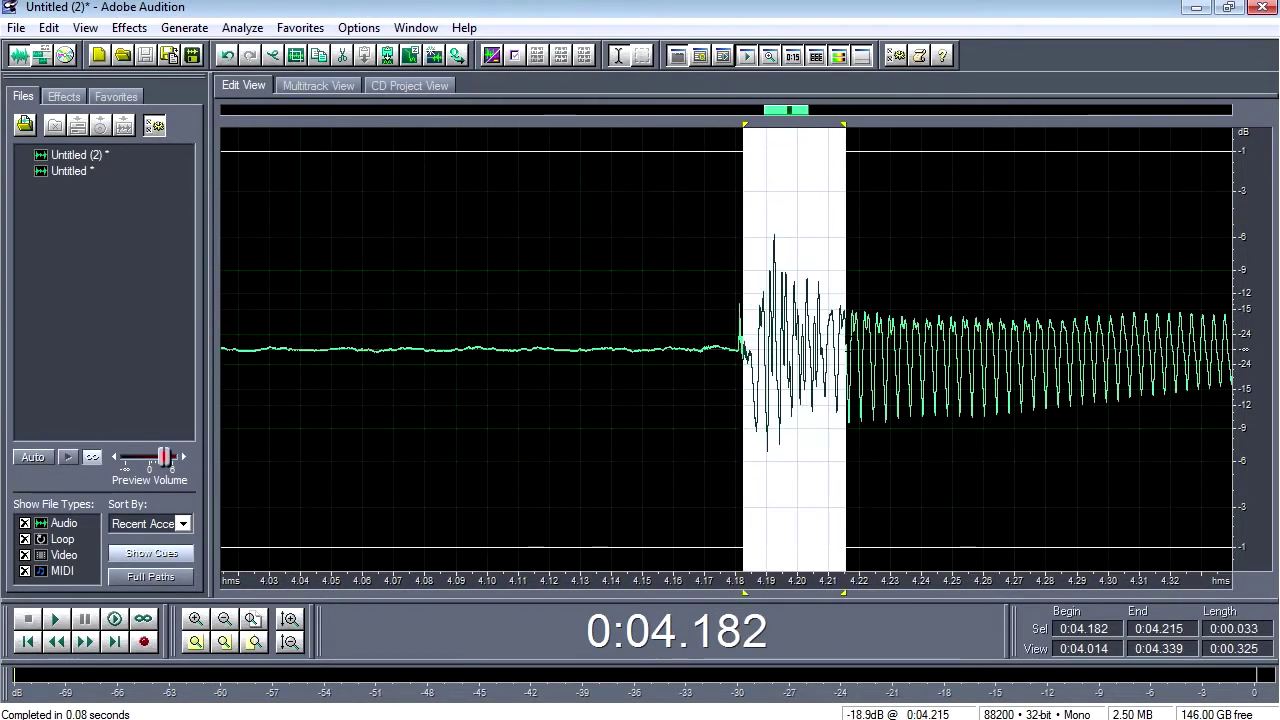
key(Delete)
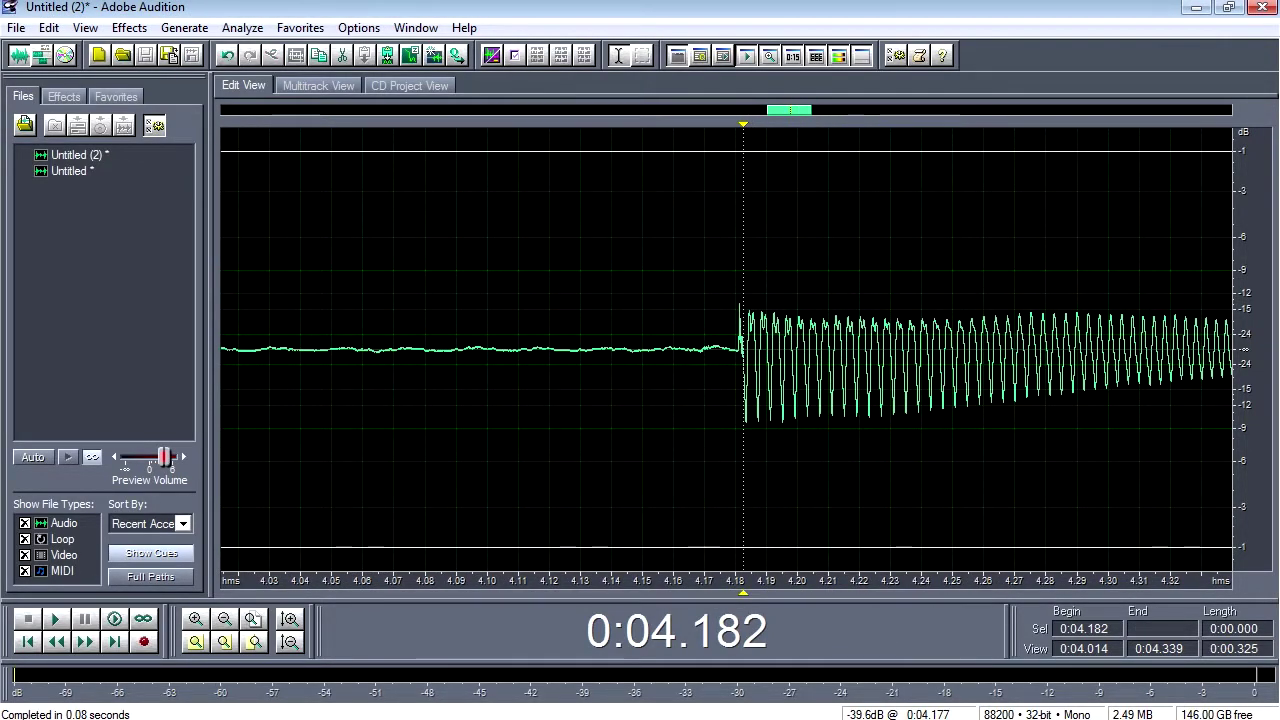
scroll(724, 350, down, 5)
key(space)
scroll(796, 350, down, 4)
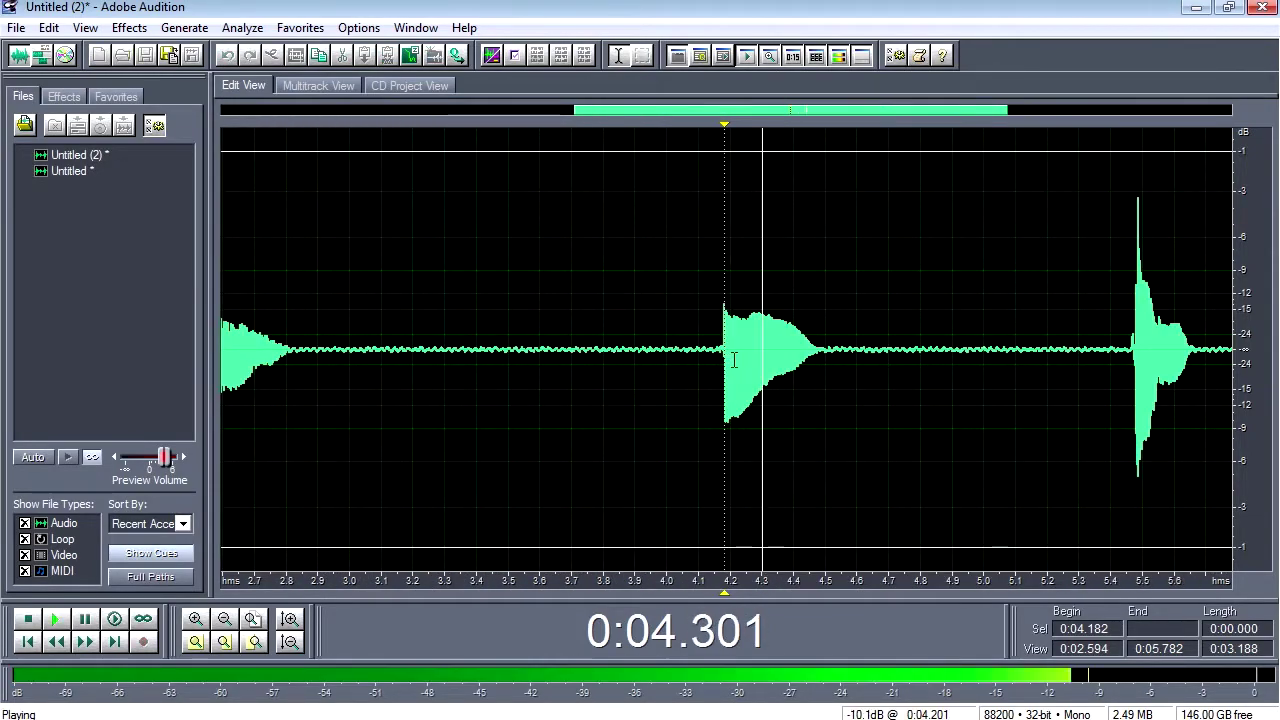
key(space)
Step: Select the third sound from 4.165 to 4.500 s and preview it with the Squirrely Pitch Bender preset
click(817, 350)
drag(825, 350, 720, 350)
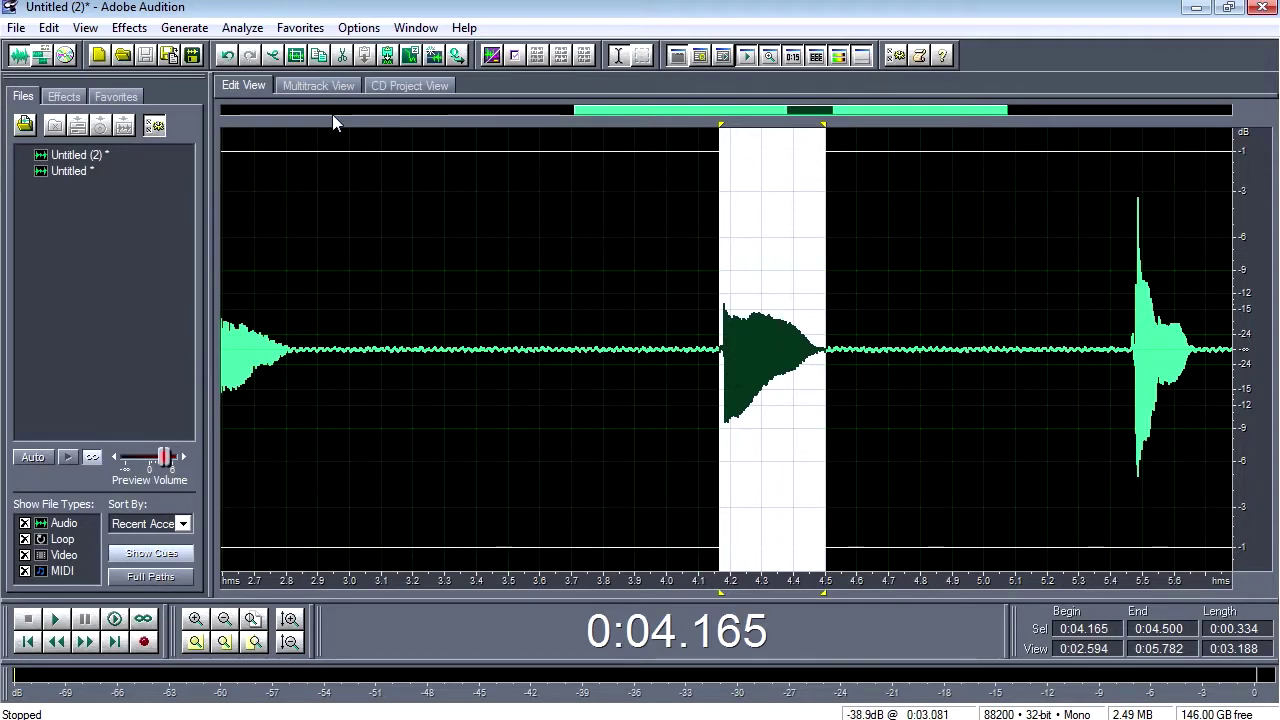
click(129, 27)
mouse_move(223, 257)
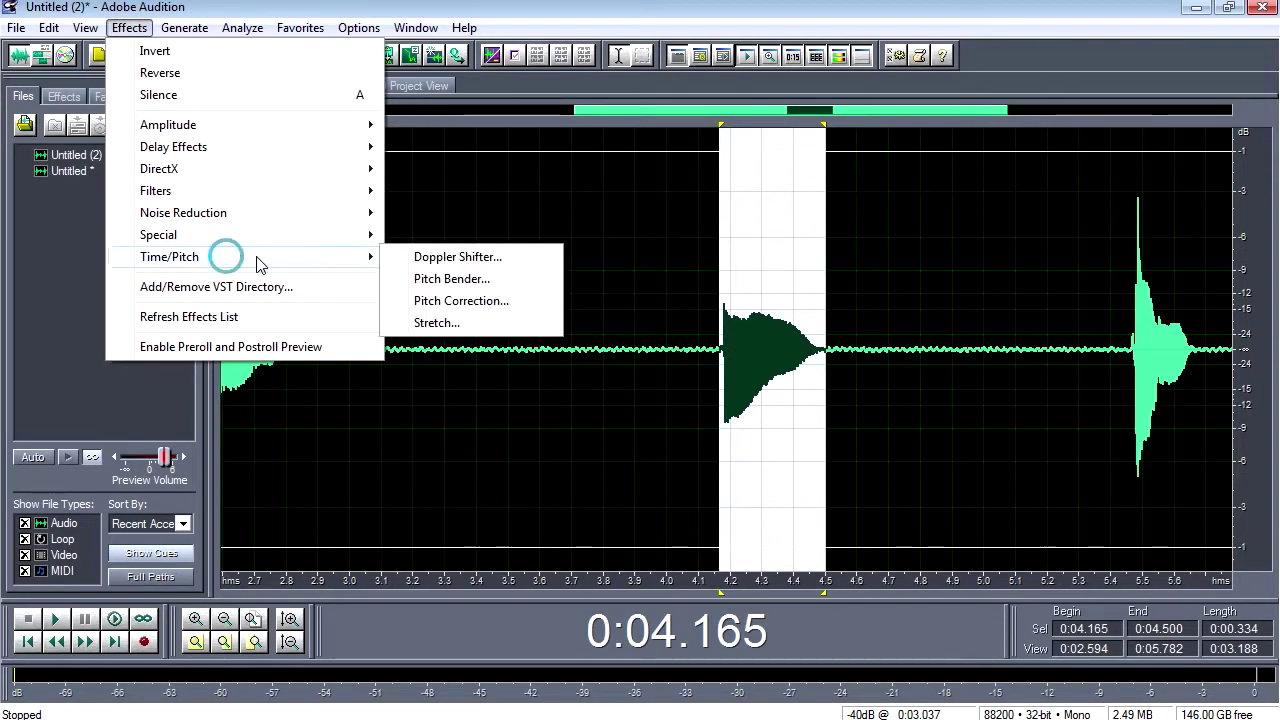
click(446, 283)
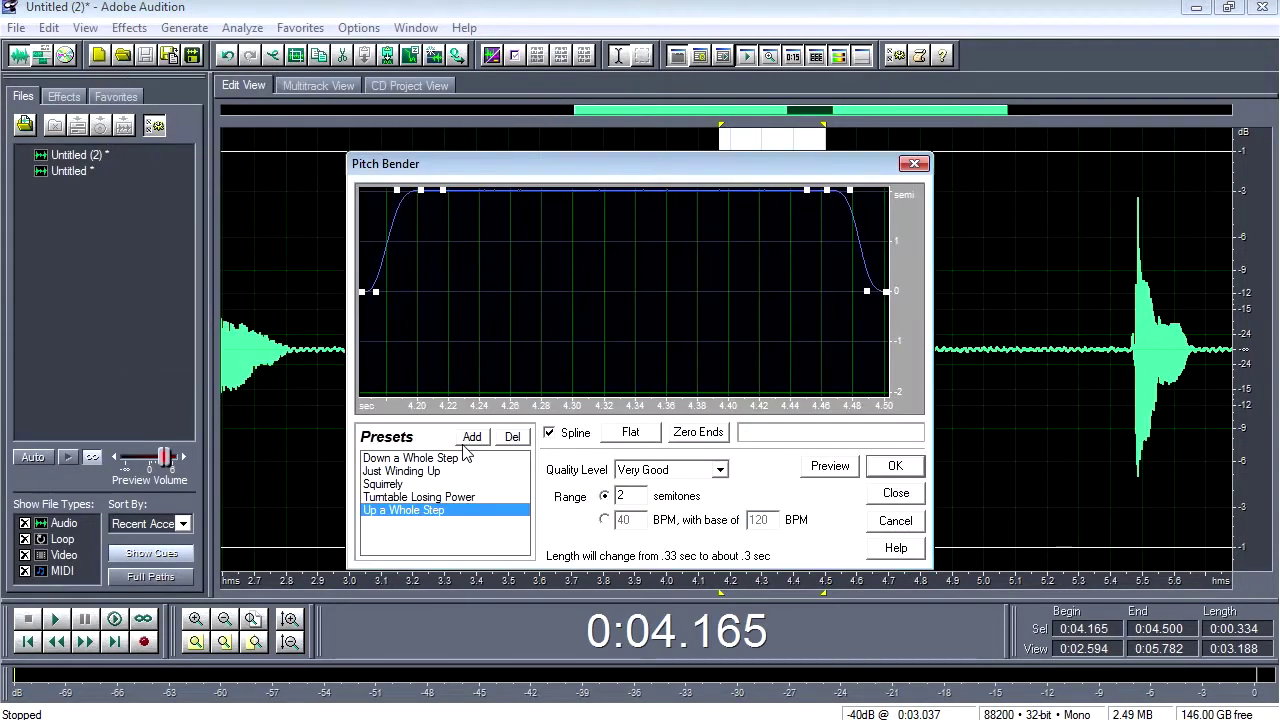
click(432, 484)
click(830, 466)
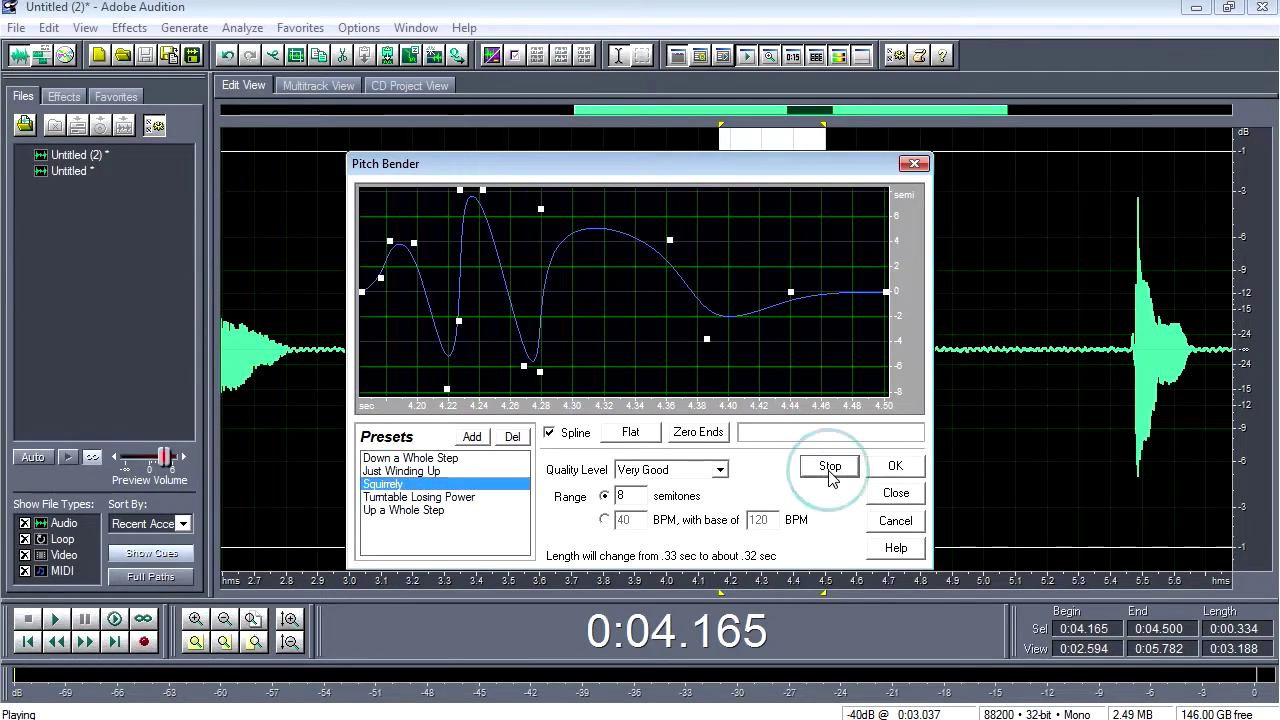
Step: Compare the Just Winding Up, Down a Whole Step and Turntable Losing Power Pitch Bender presets on the selected sound
click(443, 471)
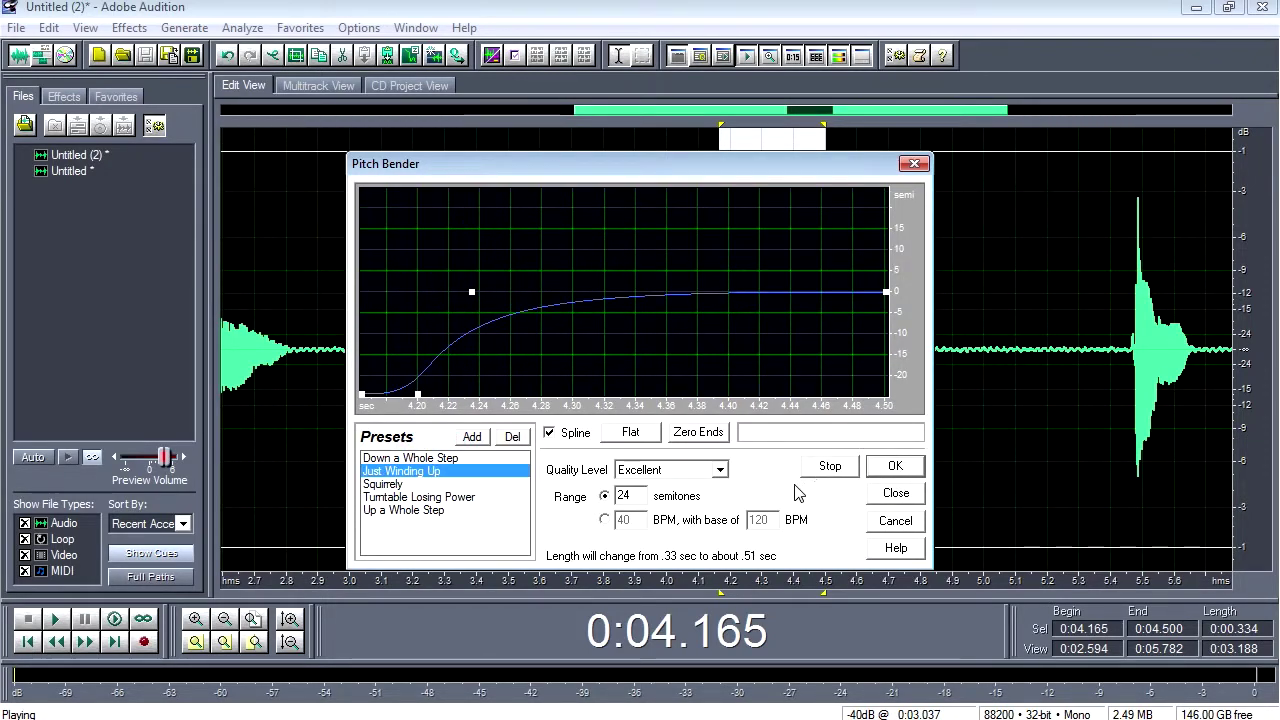
click(833, 476)
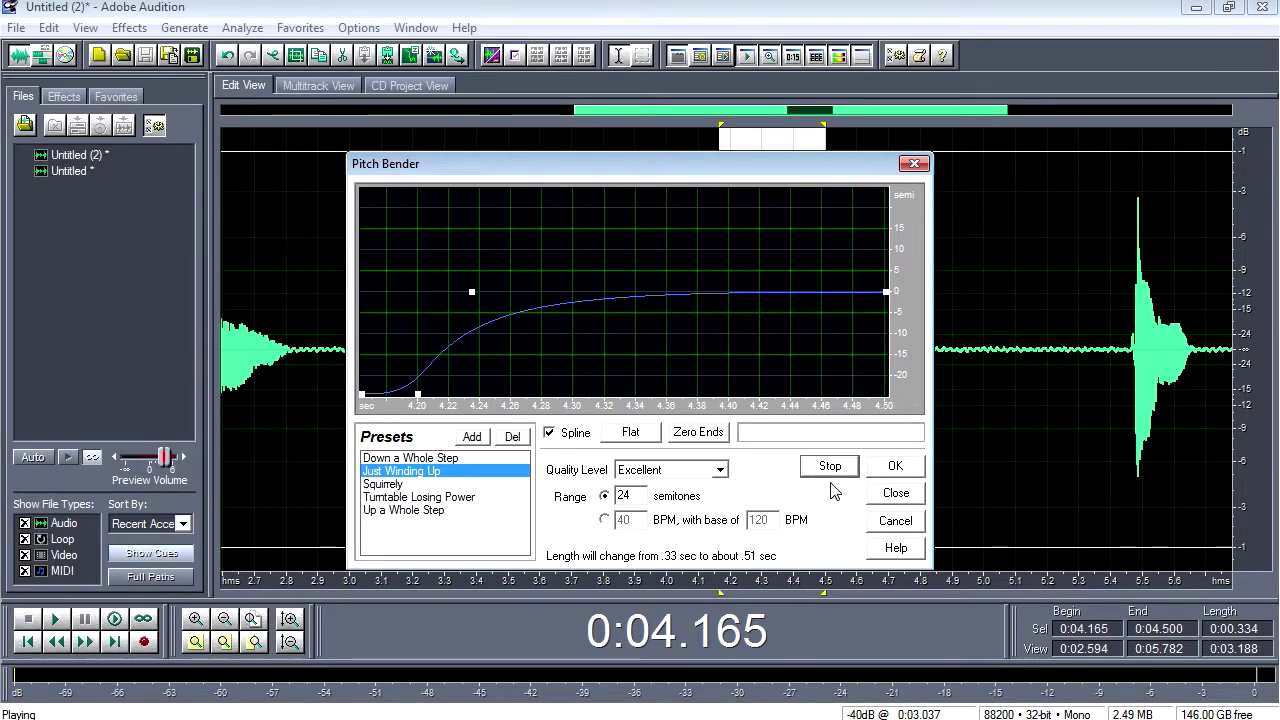
click(446, 458)
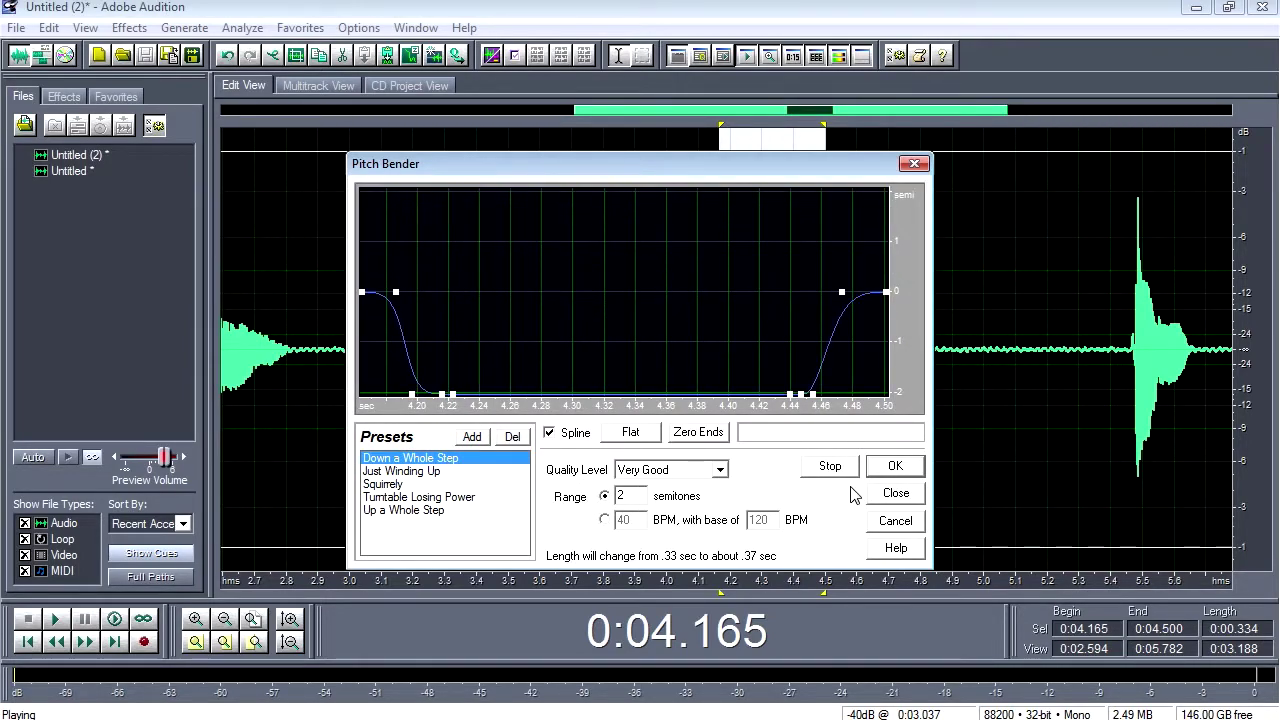
click(414, 484)
click(432, 497)
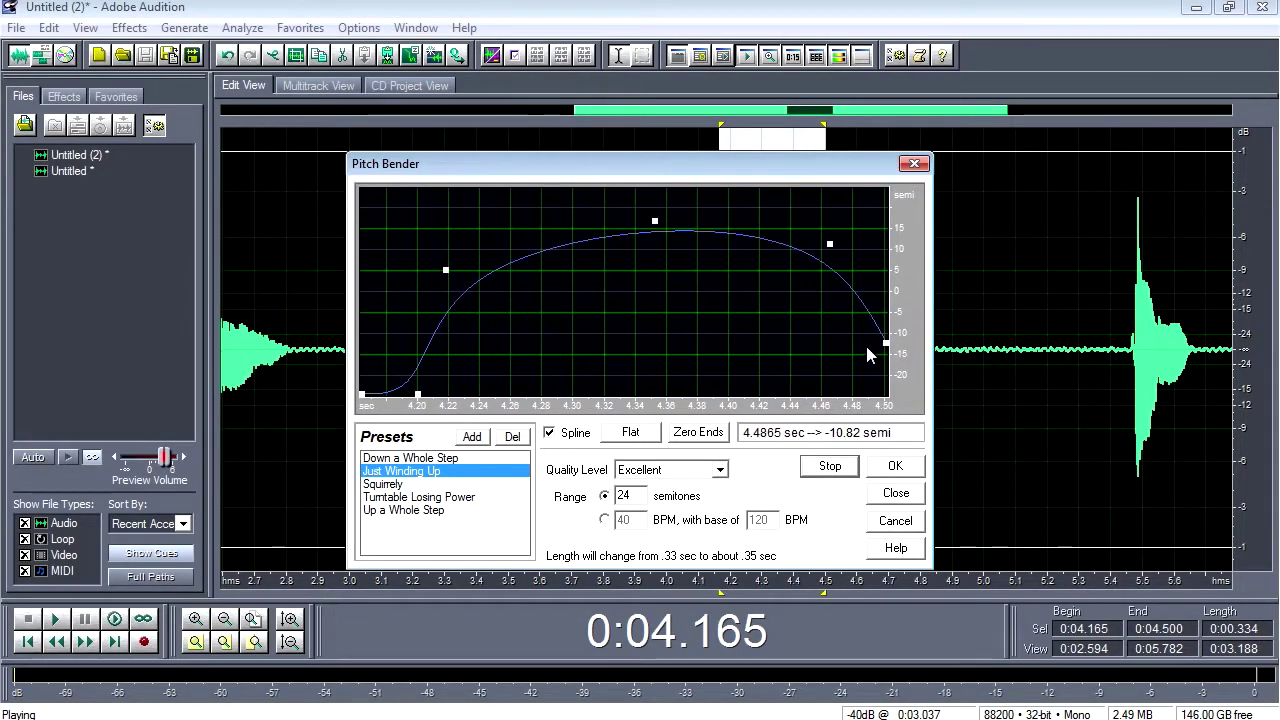
Step: Reshape the Just Winding Up pitch curve to peak near 4.26 s, dip, and end about 8 semitones down, then apply it
drag(887, 343, 886, 218)
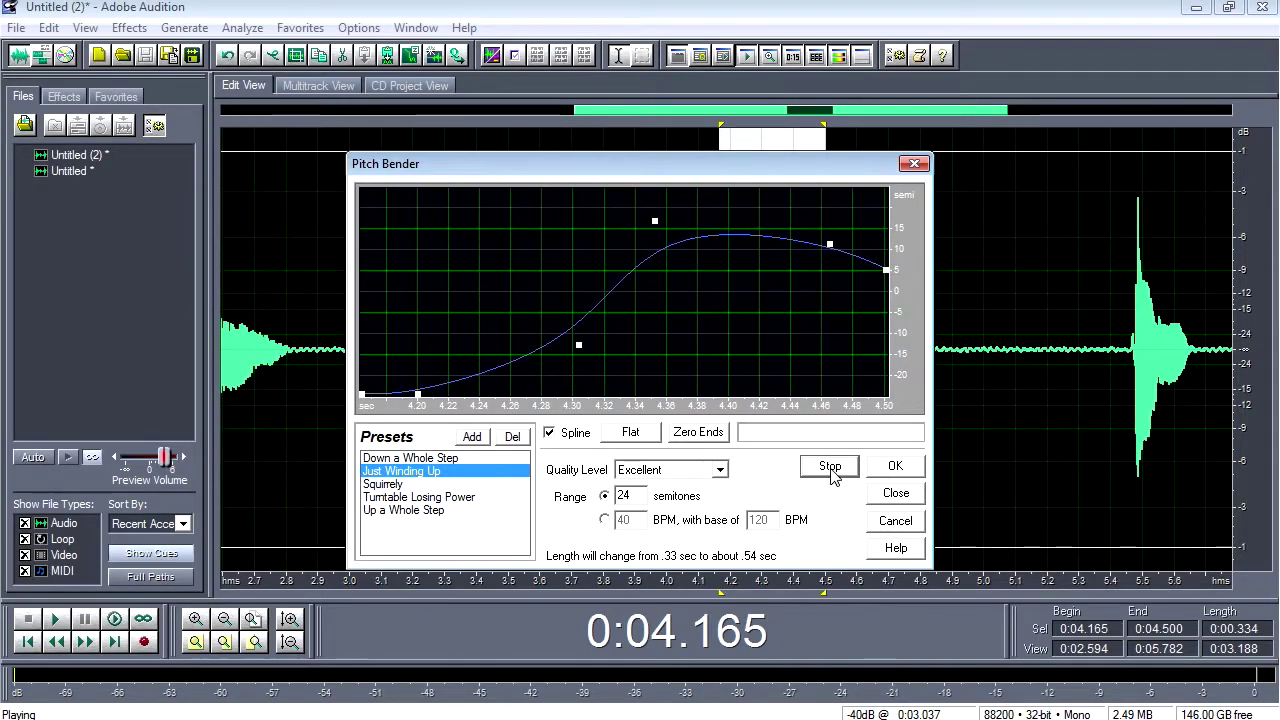
drag(580, 350, 398, 316)
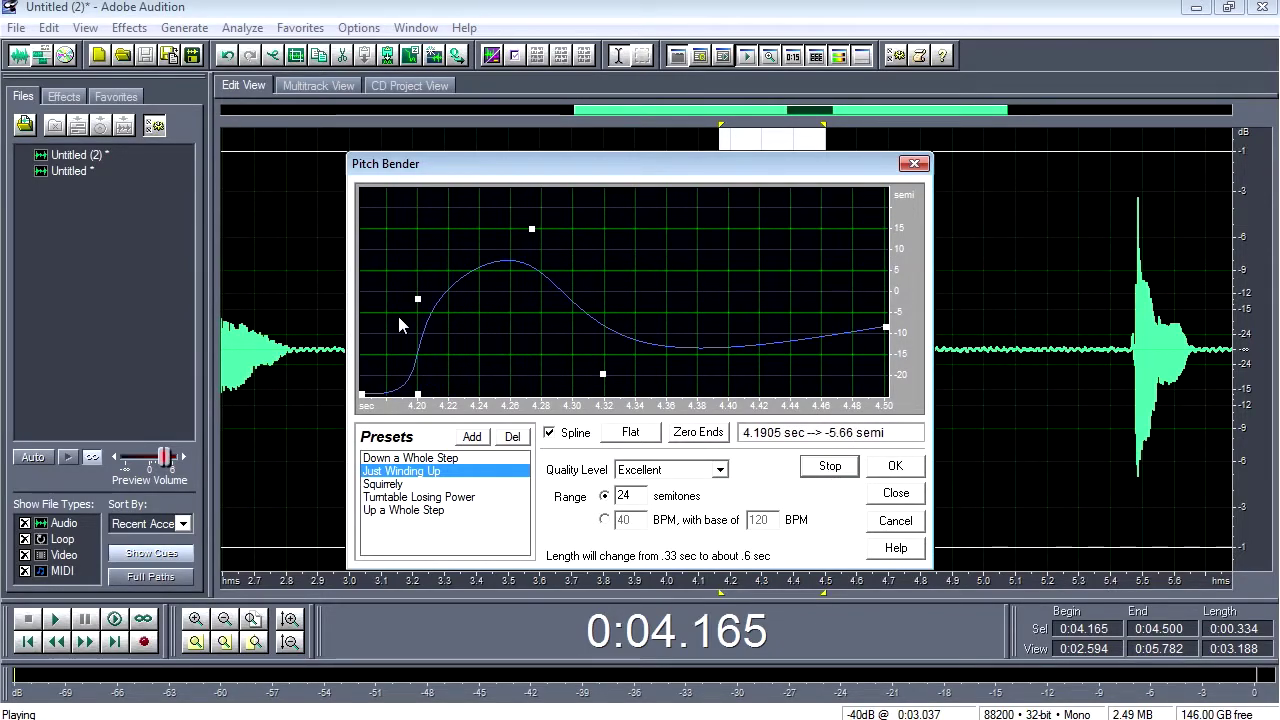
click(895, 466)
Step: Play back the bent sound, cut a short piece out of it, and play the result from 4.220 to 4.671 s
drag(737, 376, 900, 376)
key(space)
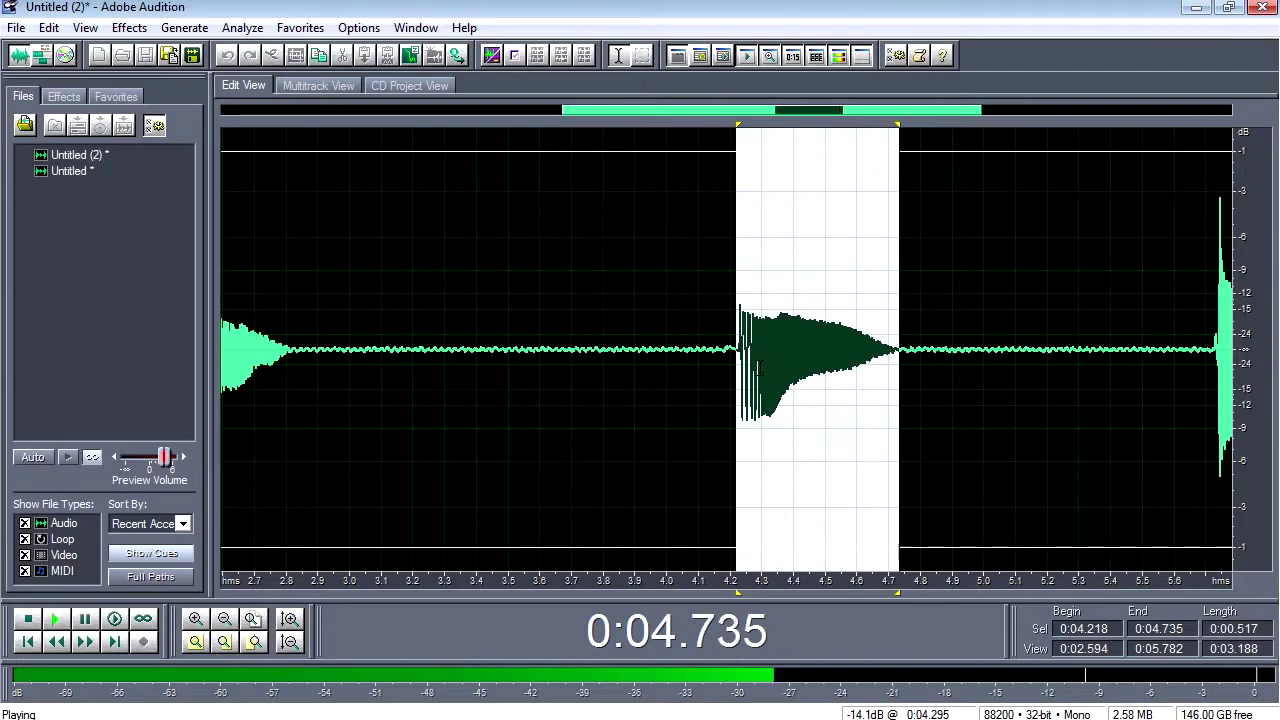
key(ctrl+z)
key(space)
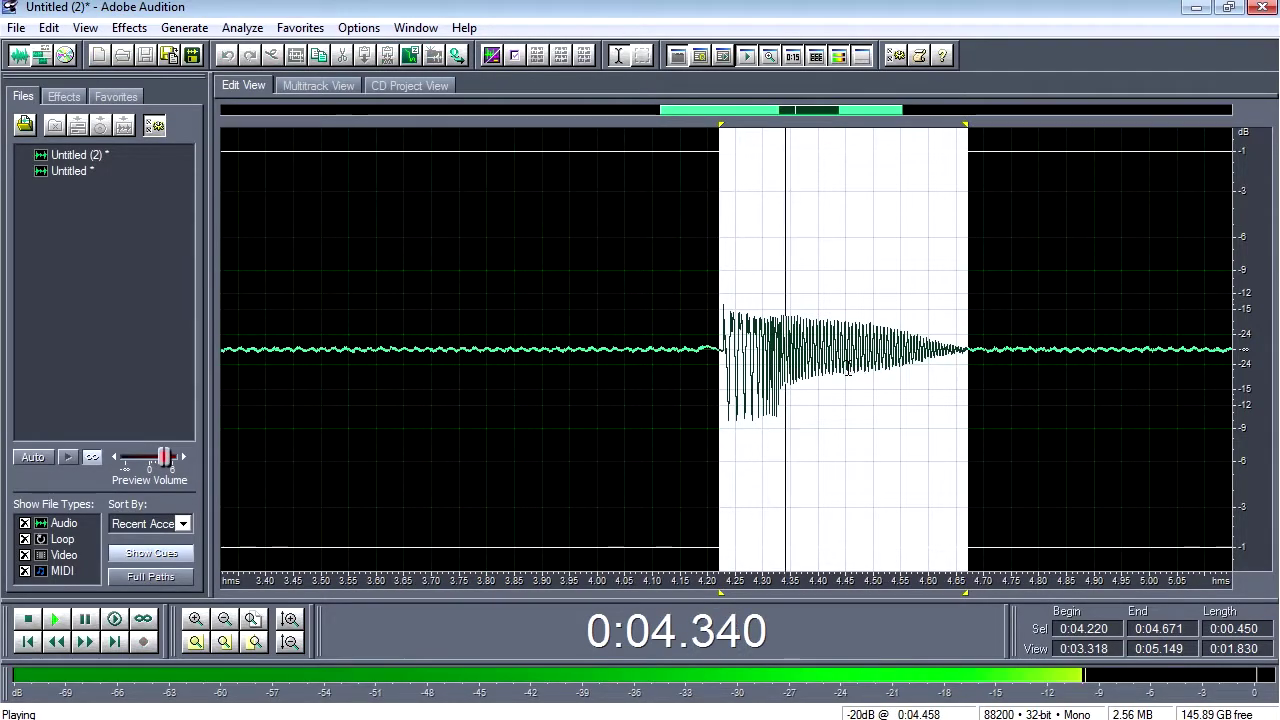
Step: Copy the finished third sound, from 4.227 to 4.678 s
drag(969, 384, 721, 384)
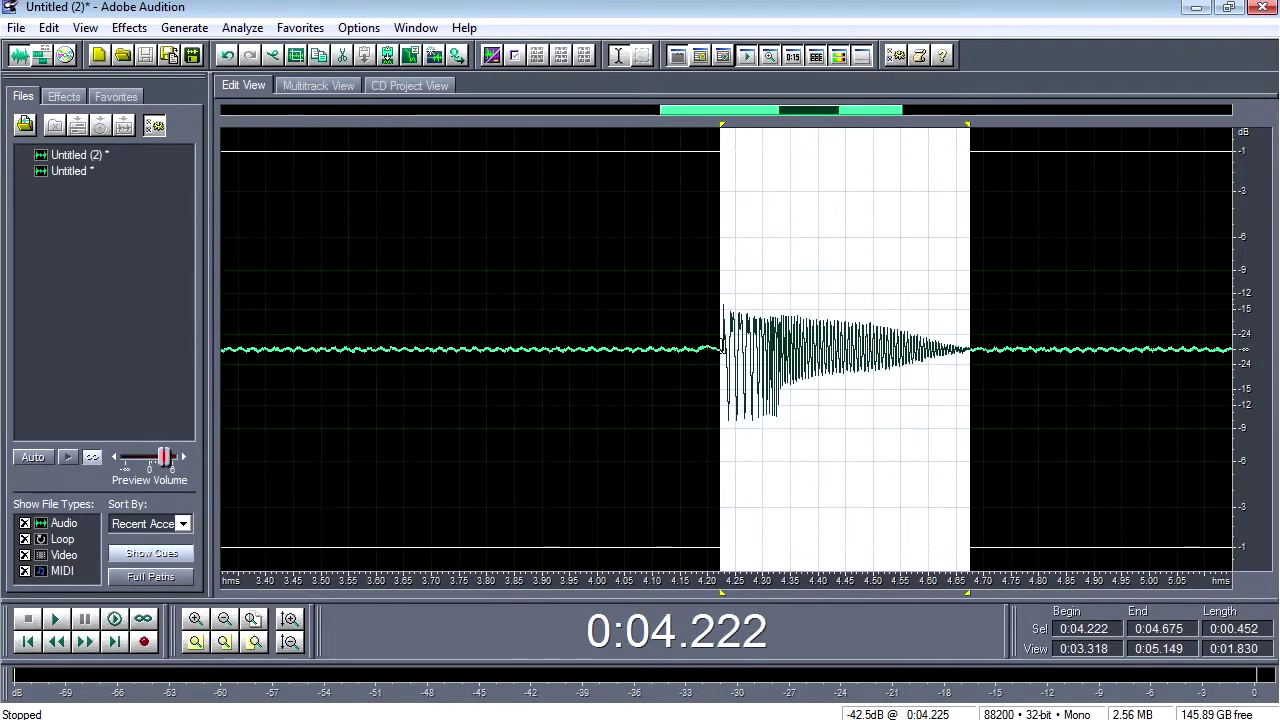
key(ctrl+c)
click(922, 366)
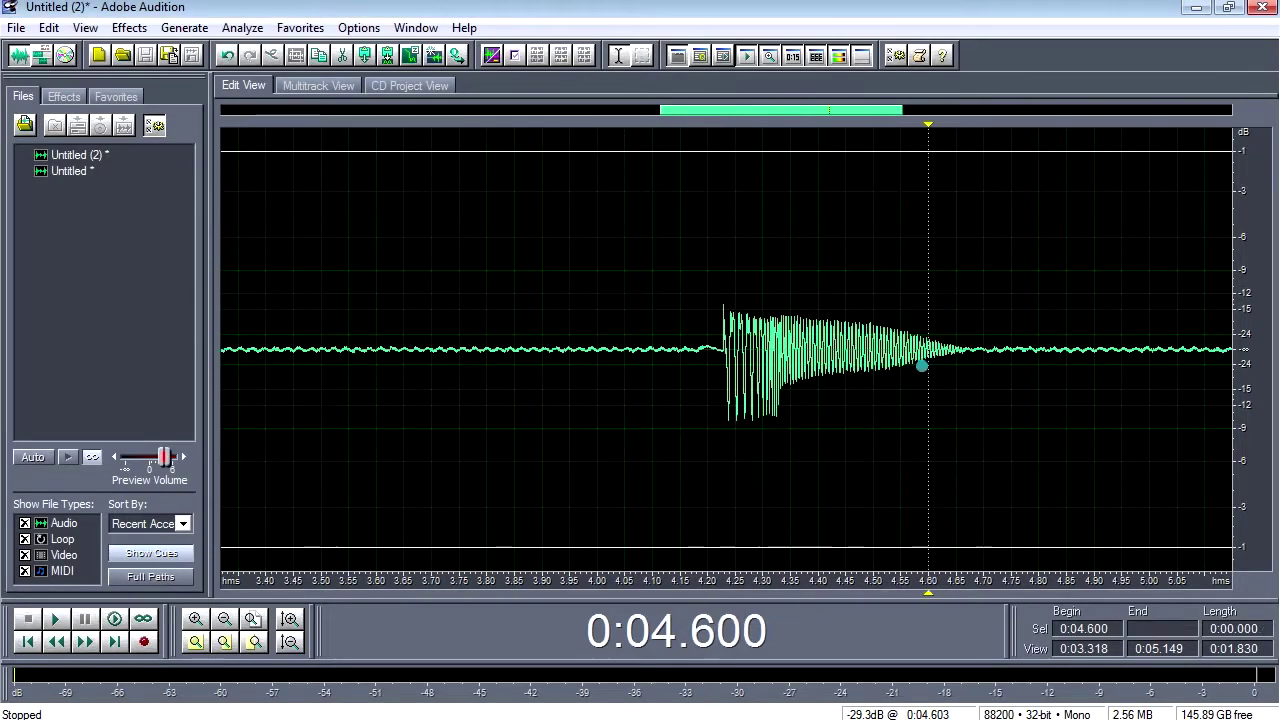
drag(720, 323, 970, 345)
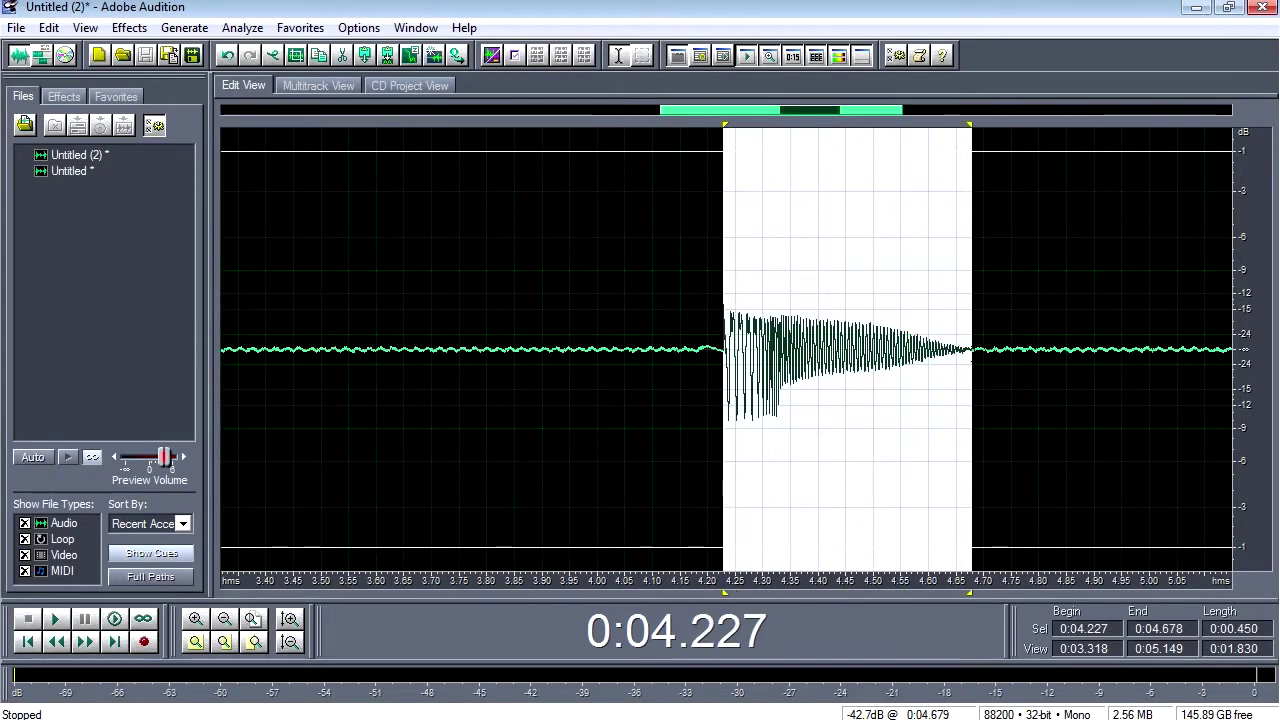
key(ctrl+c)
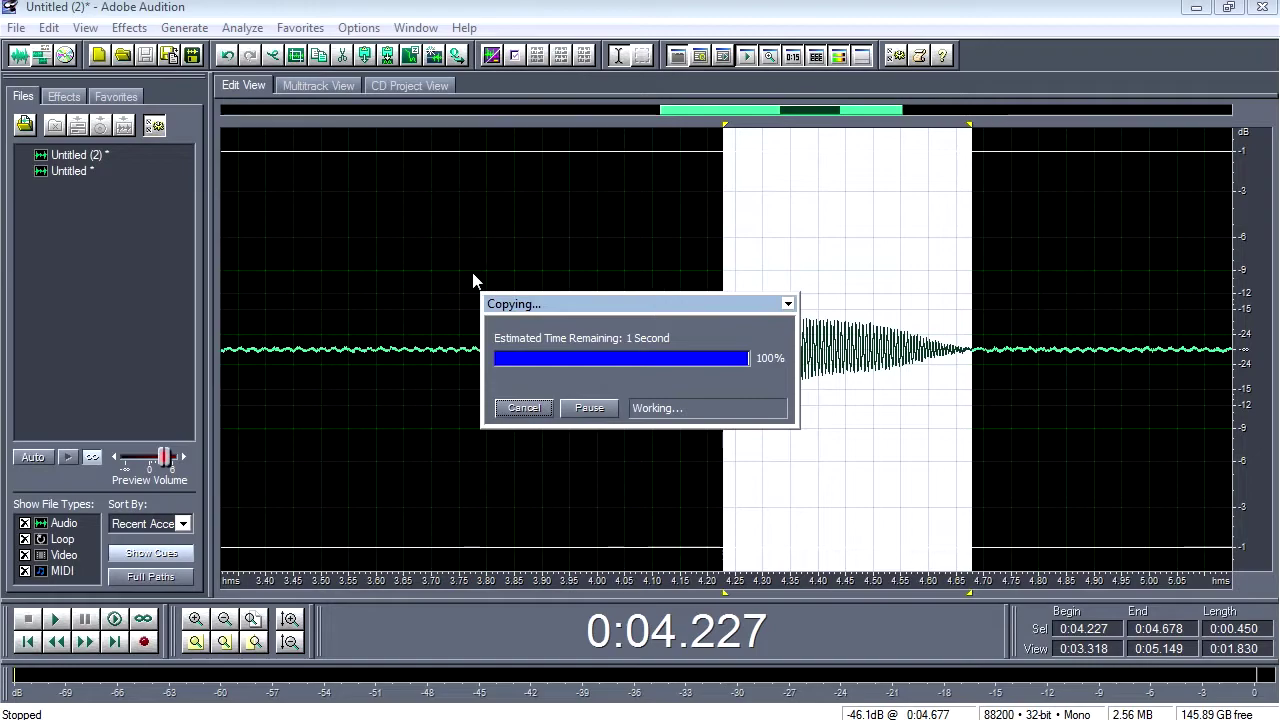
Step: Create a new 88200 Hz mono 32-bit waveform, paste the copied sound into it, and play it from the start
click(16, 28)
click(36, 46)
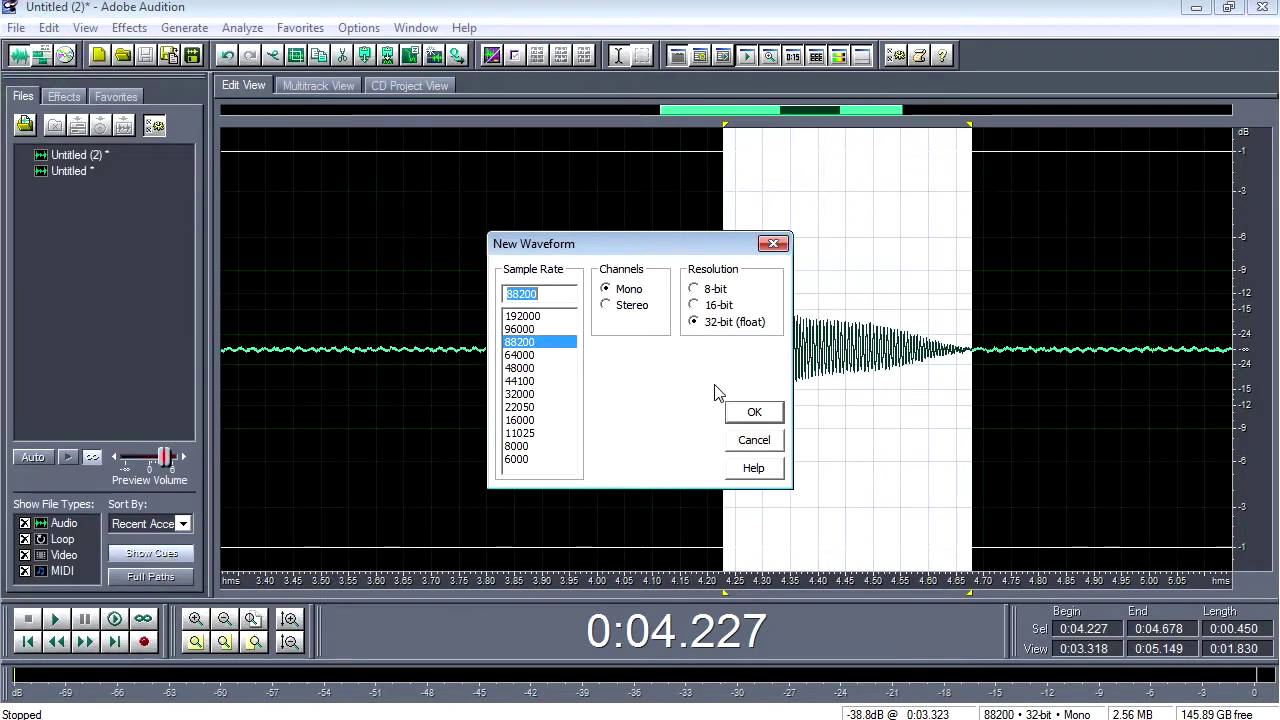
click(742, 422)
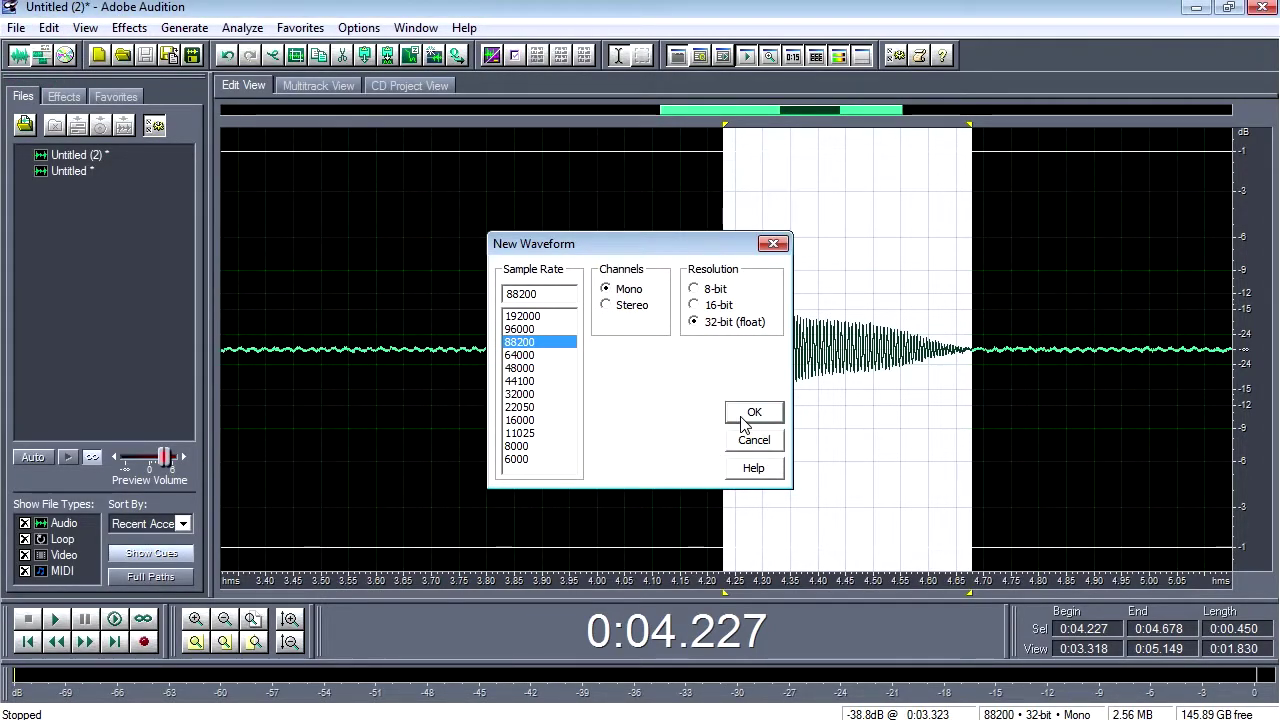
key(ctrl+v)
click(250, 346)
click(222, 347)
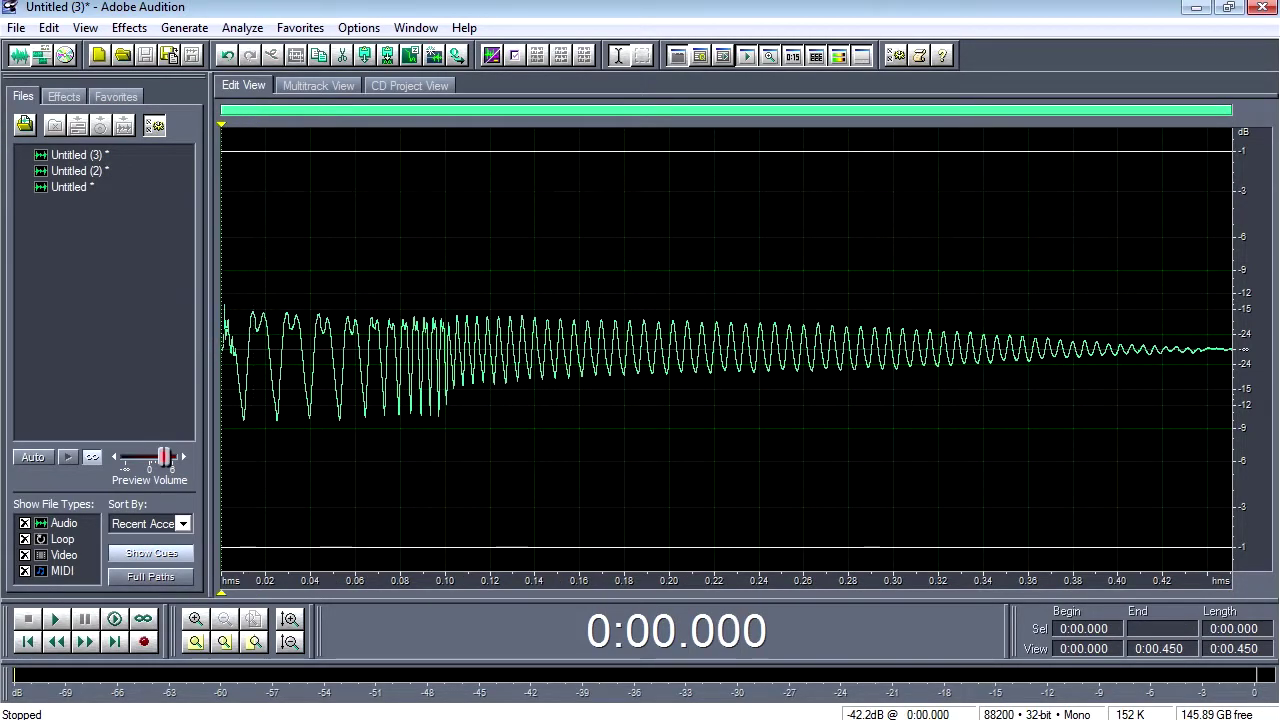
key(space)
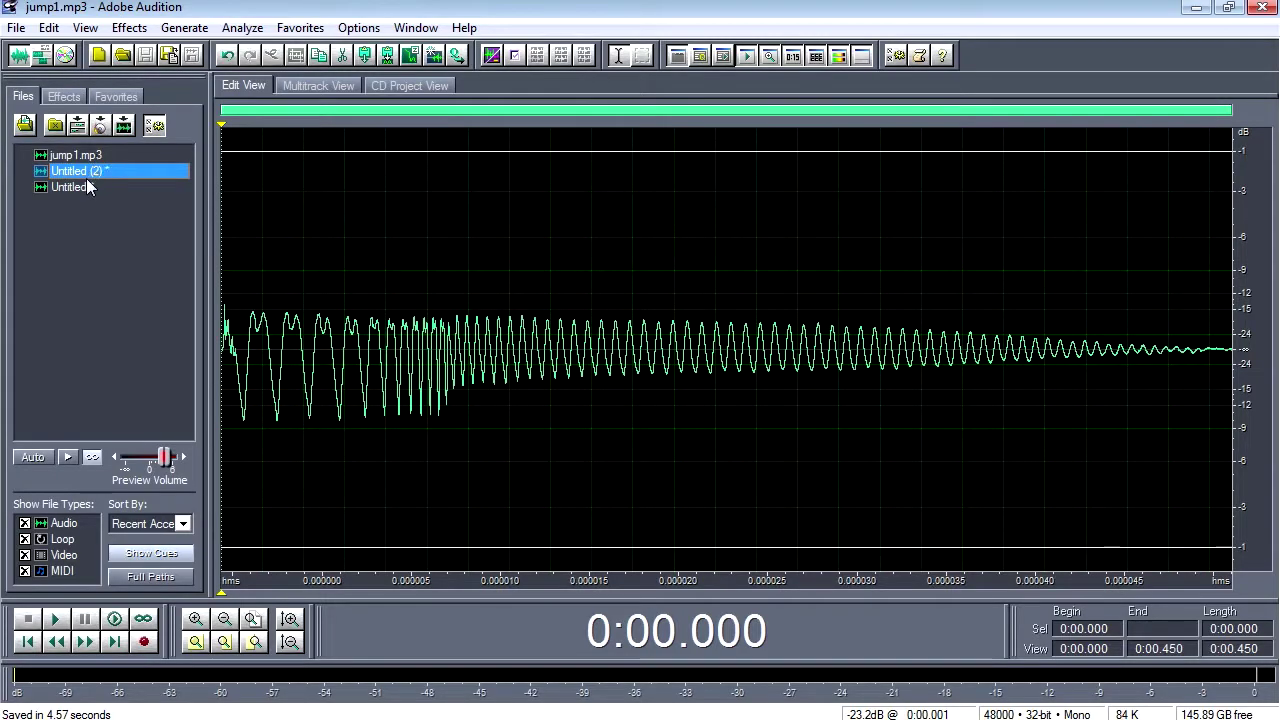
Step: Open the first untitled 0.420 s clip, play it back, and preview it with the current Pitch Bender curve
double_click(82, 192)
key(space)
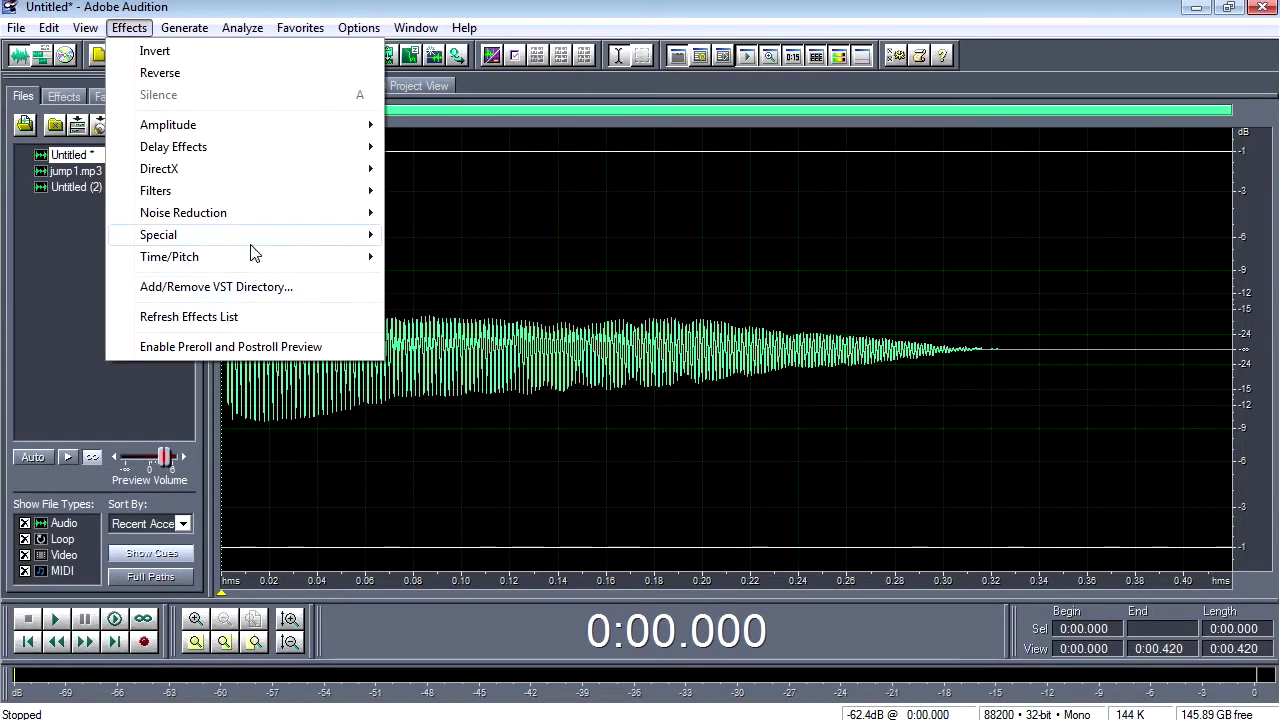
mouse_move(247, 259)
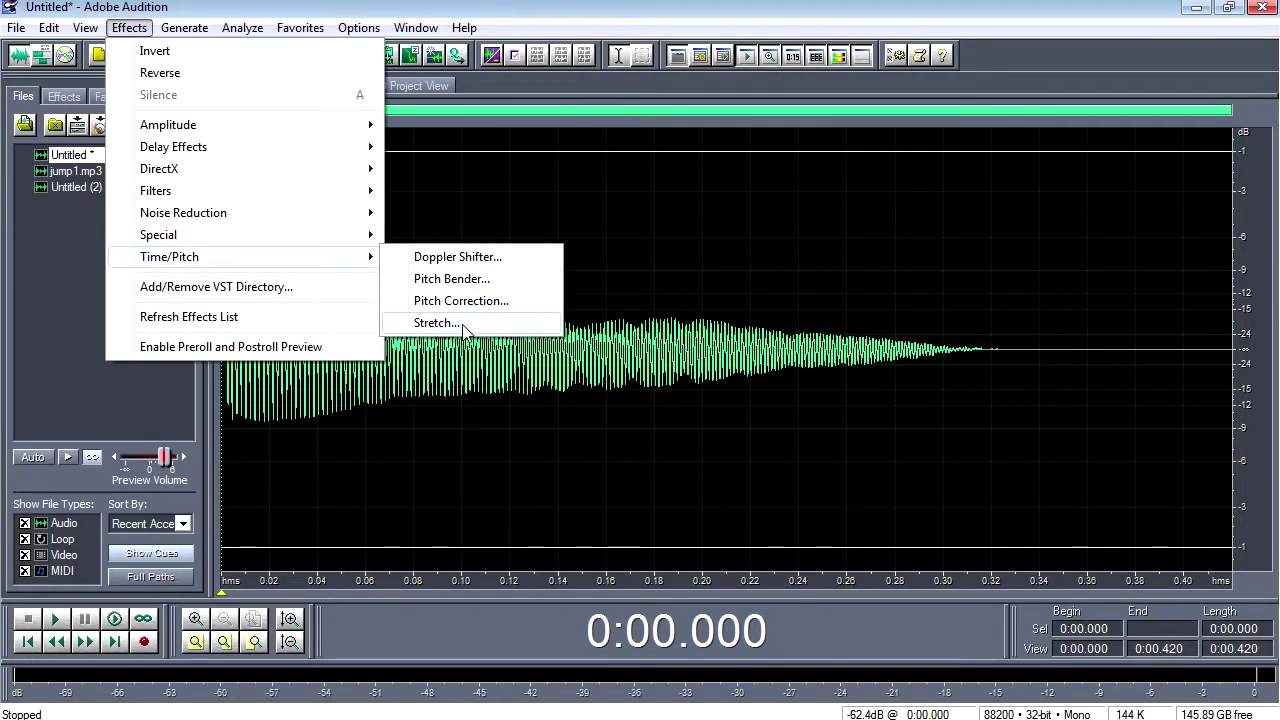
click(486, 278)
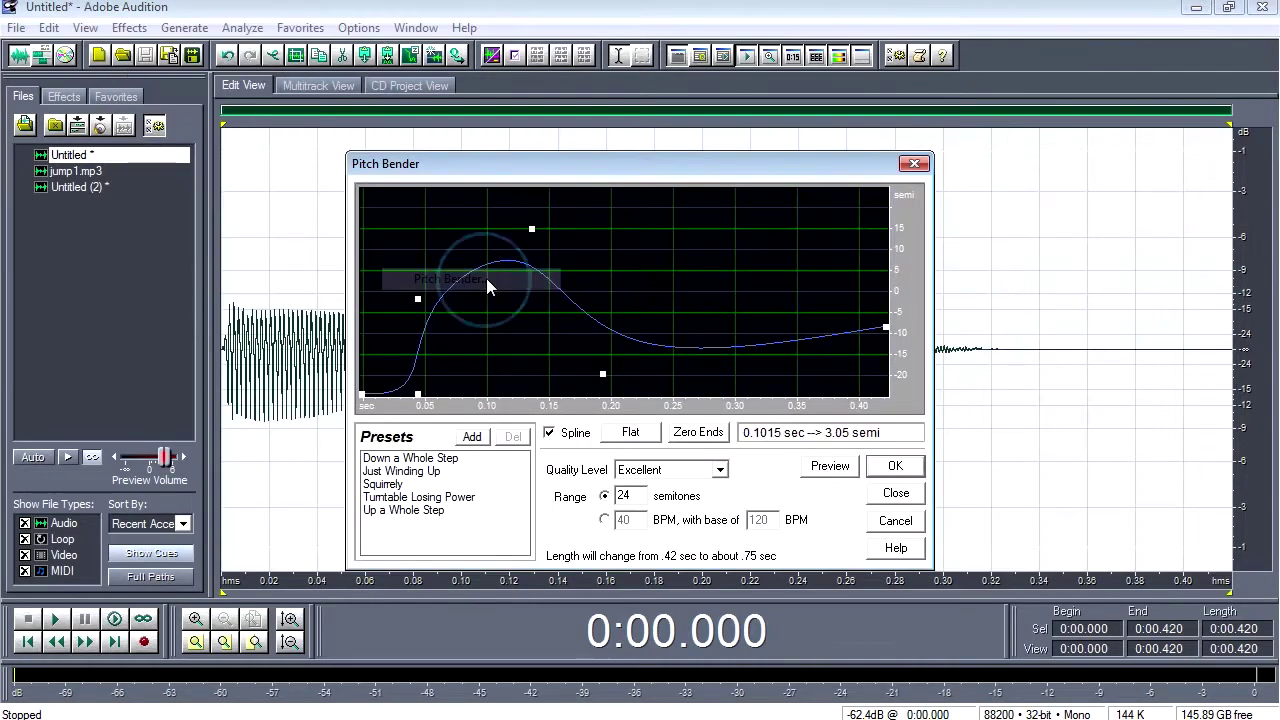
click(845, 470)
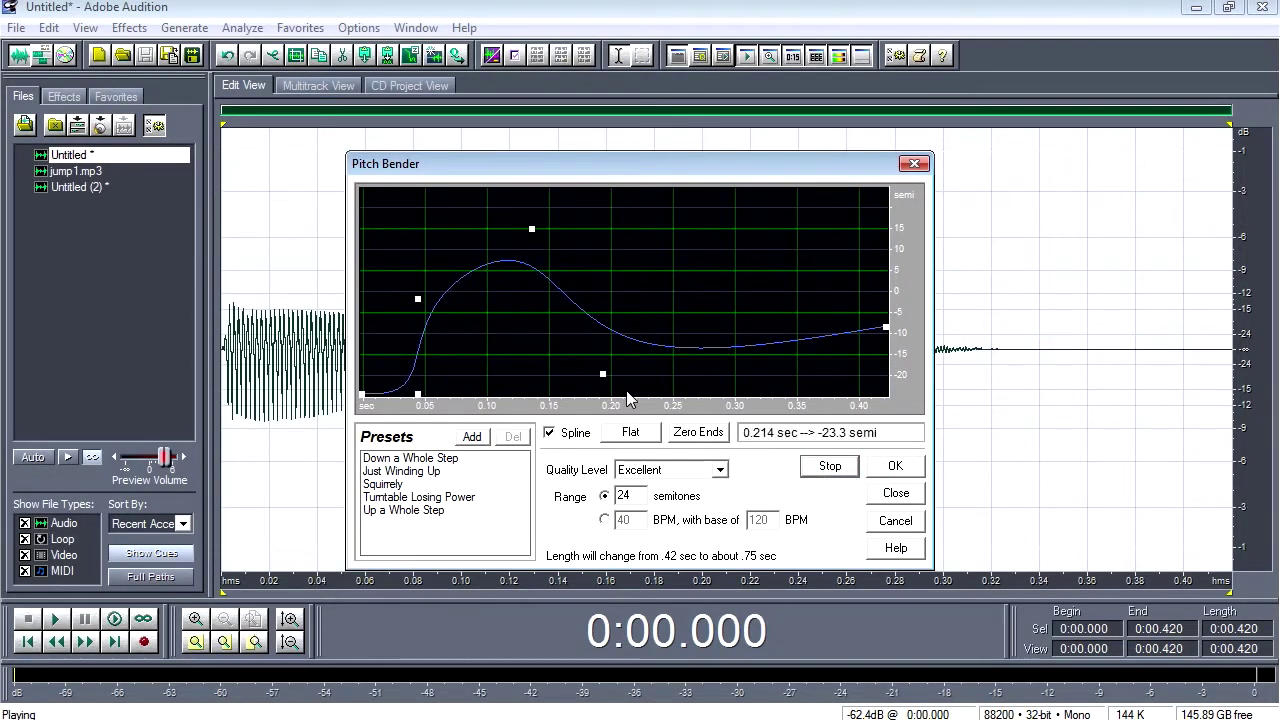
Step: Reshape the clip's pitch curve to rise from -24 semitones to a broad peak of about 8 near 0.29 s, preview and apply it
mouse_move(603, 375)
mouse_down()
mouse_move(616, 351)
mouse_move(601, 371)
mouse_up()
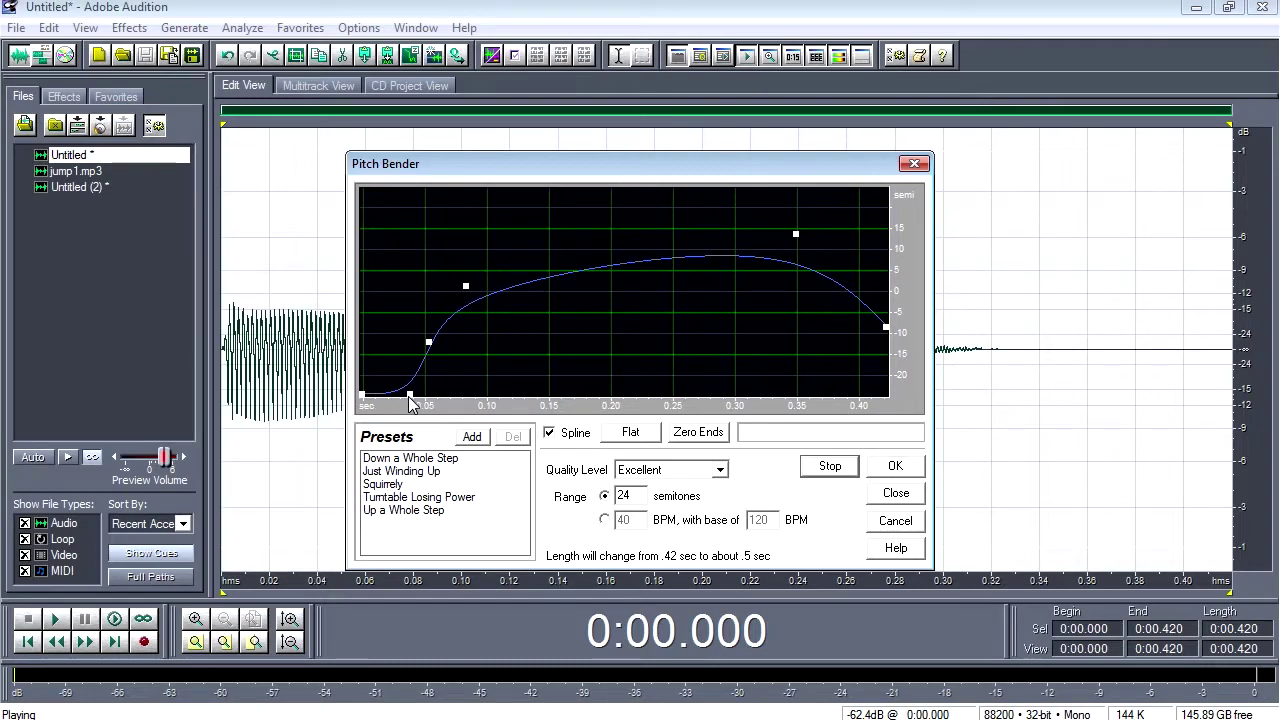
click(829, 466)
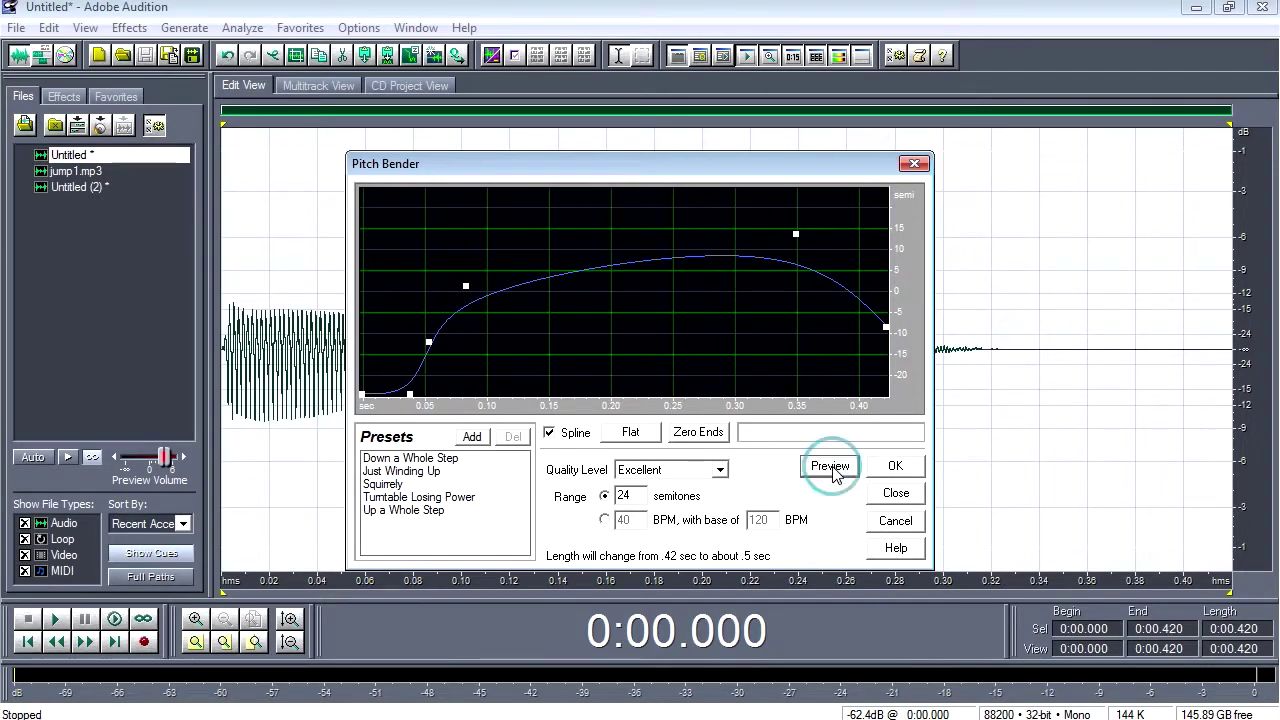
click(834, 477)
click(895, 467)
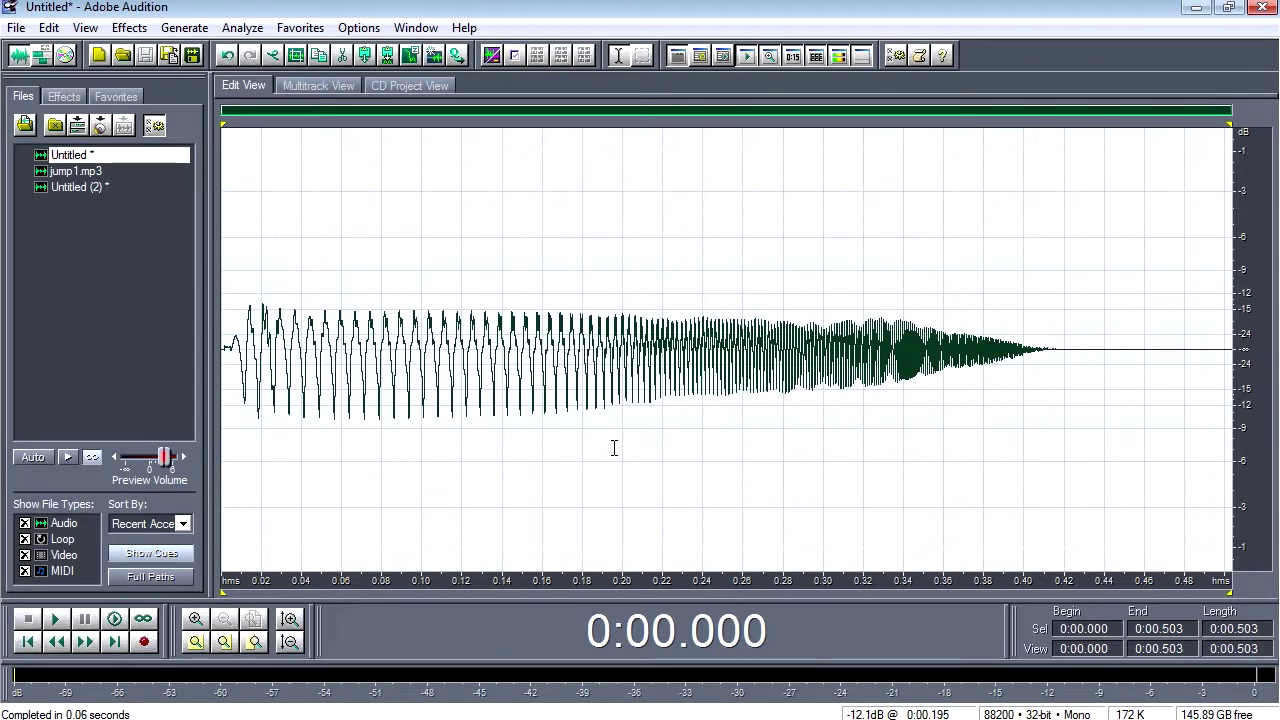
Step: Play back the pitch-bent clip and preview the Stretch effect on it with the Double Speed preset
key(space)
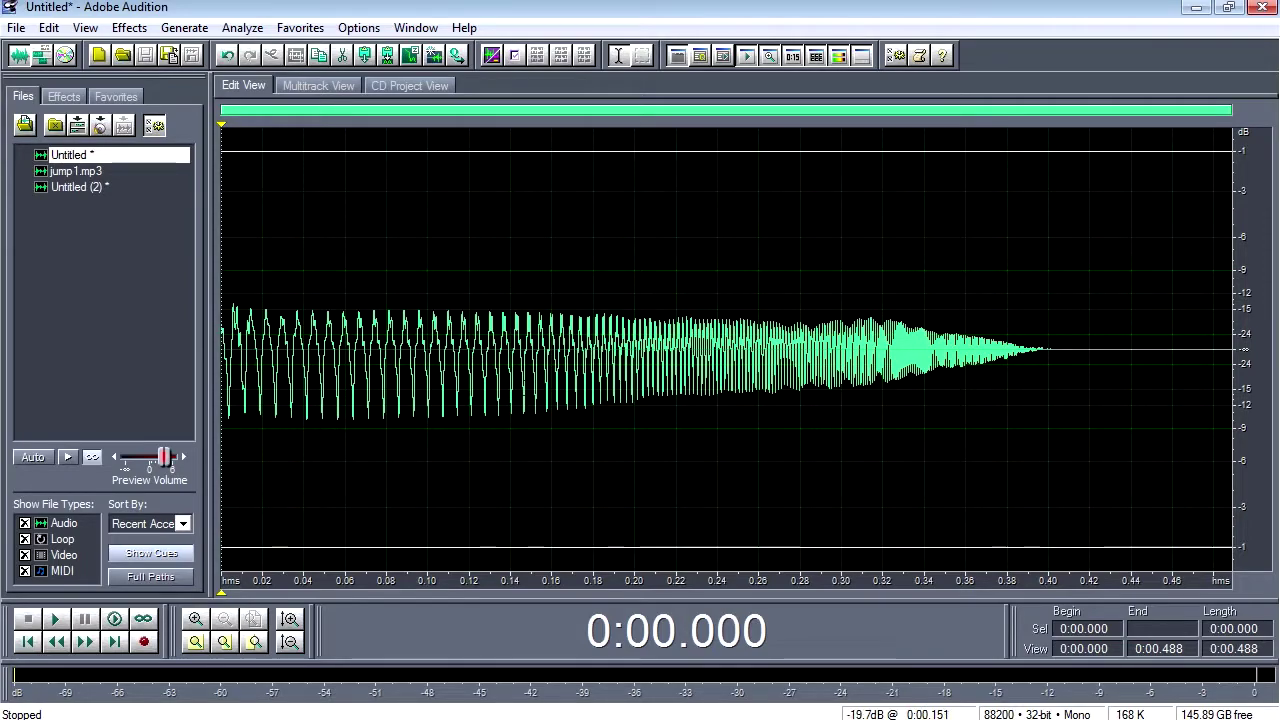
click(229, 350)
click(129, 27)
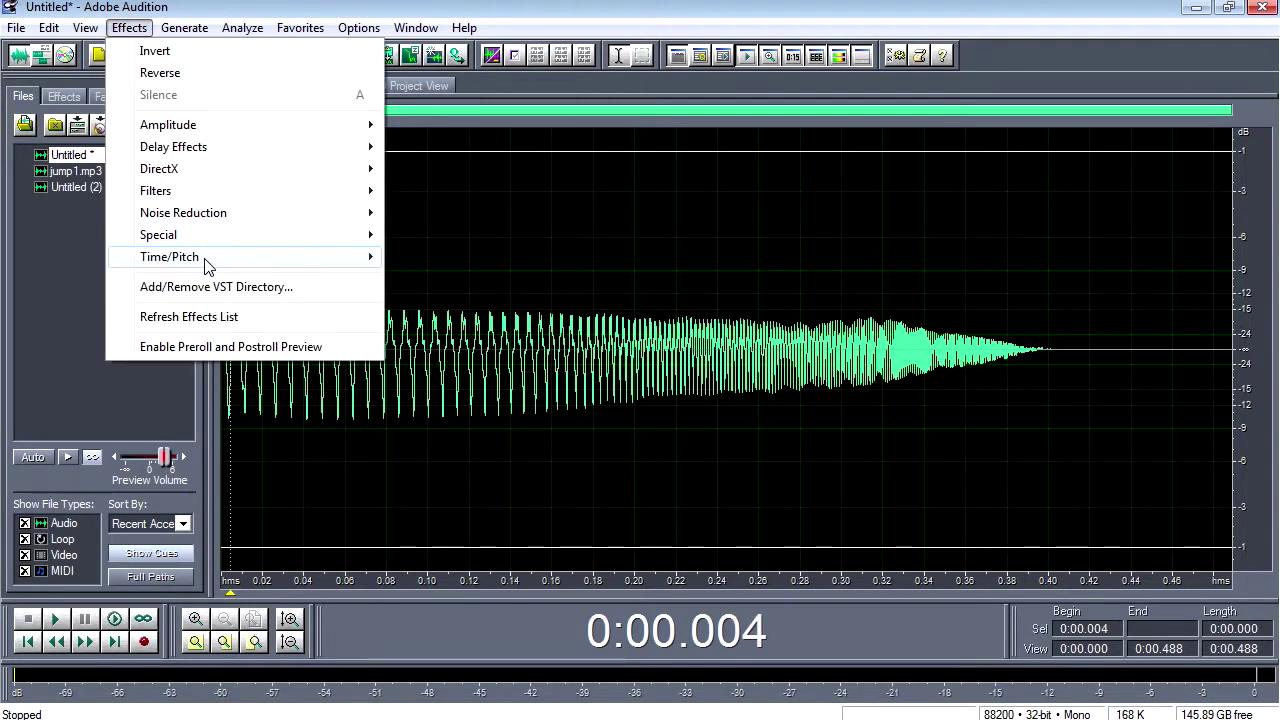
mouse_move(169, 256)
click(436, 322)
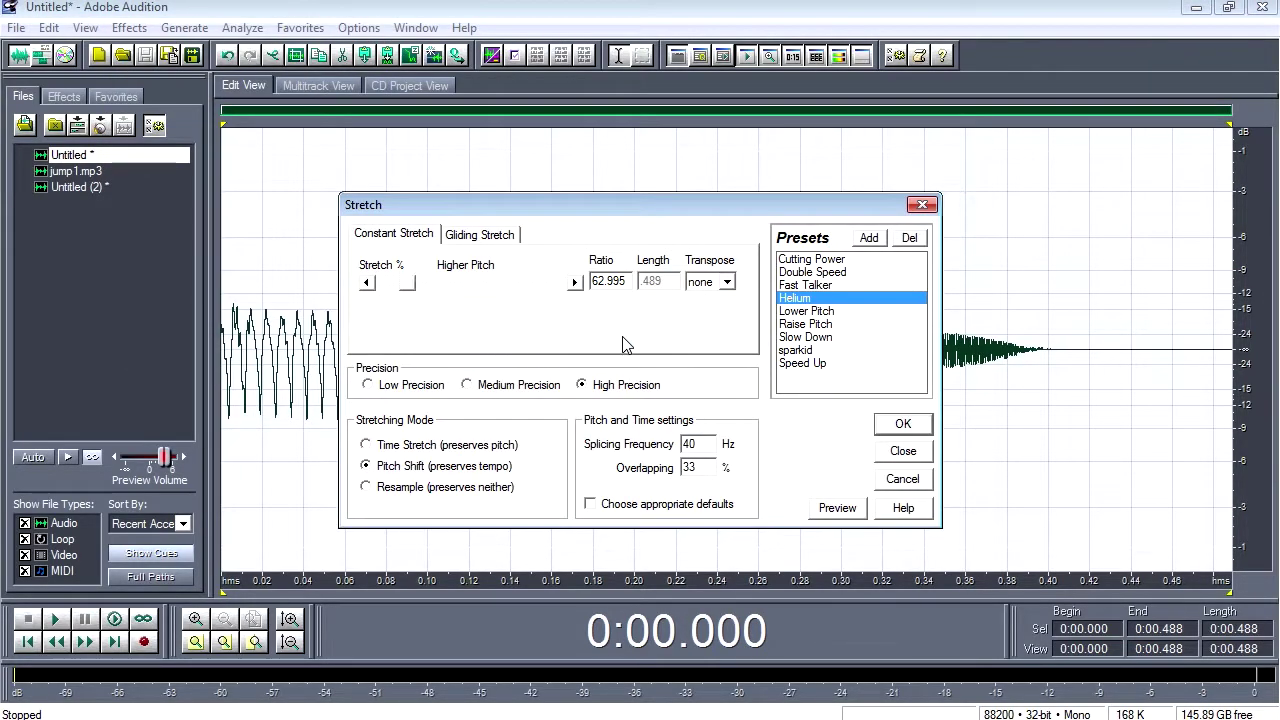
click(812, 272)
click(836, 508)
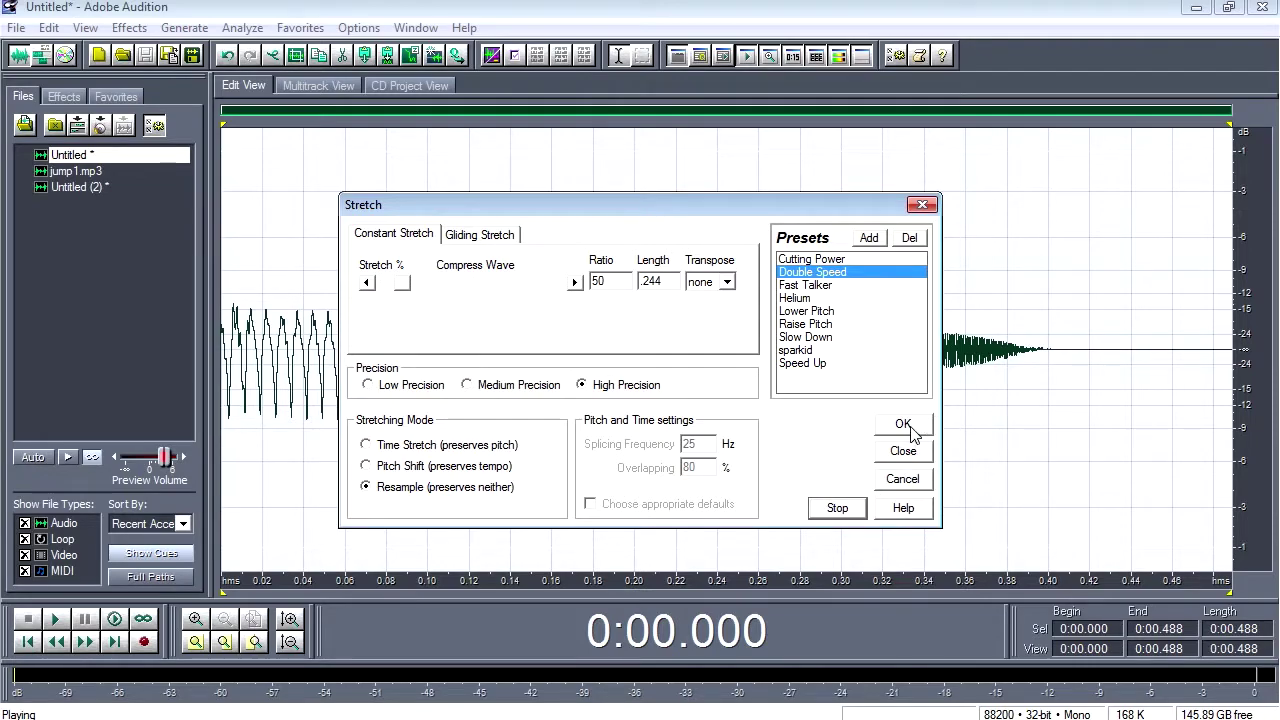
Step: Raise the constant stretch ratio to 70, apply the stretch, and play back the shortened clip
click(576, 284)
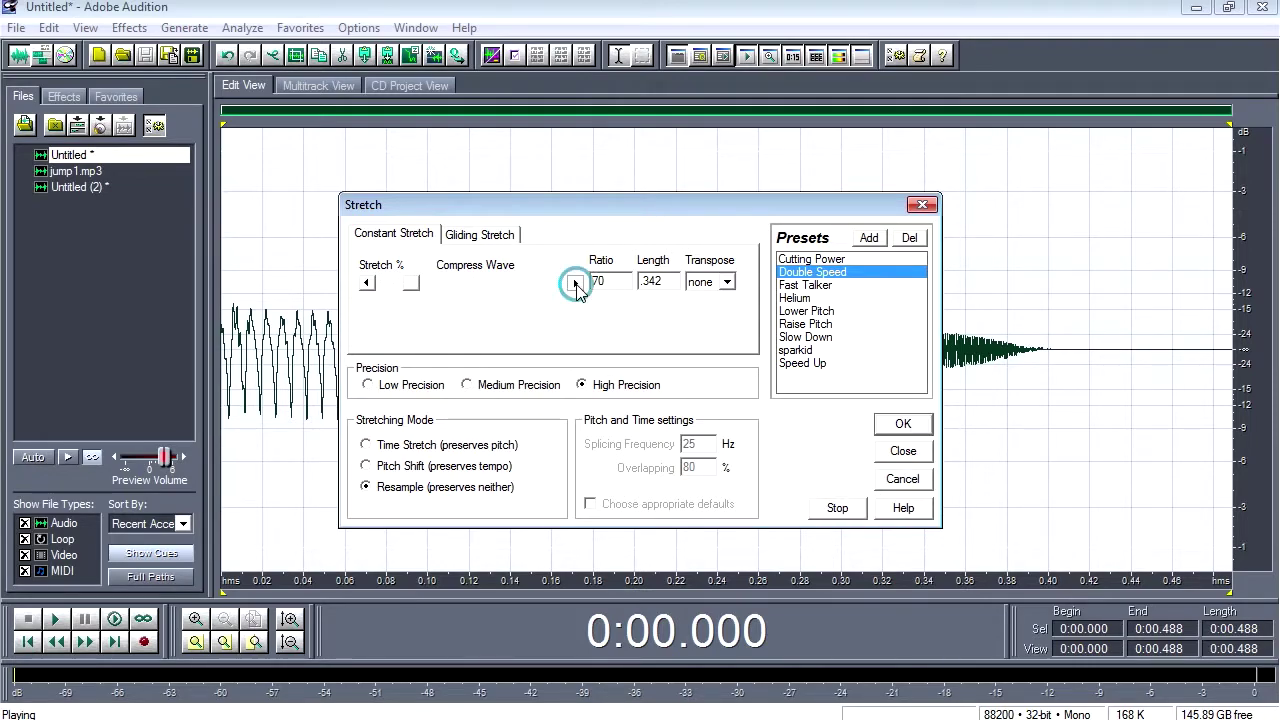
click(897, 425)
key(space)
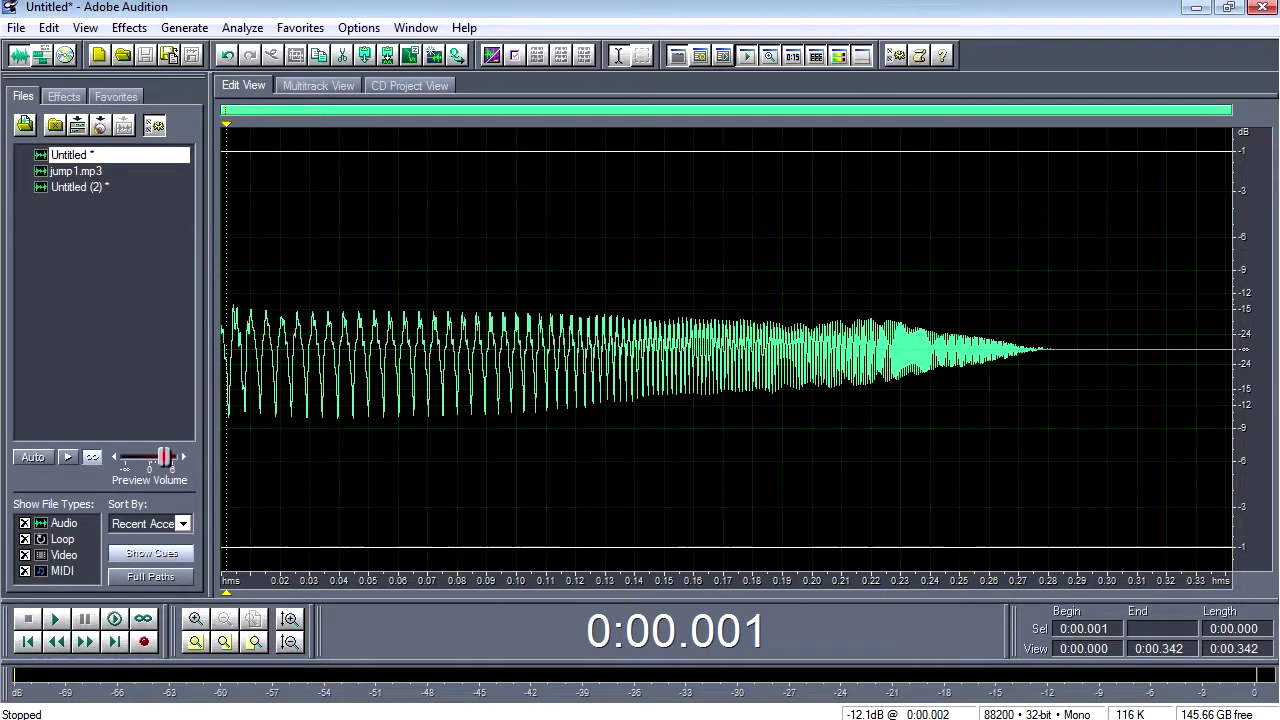